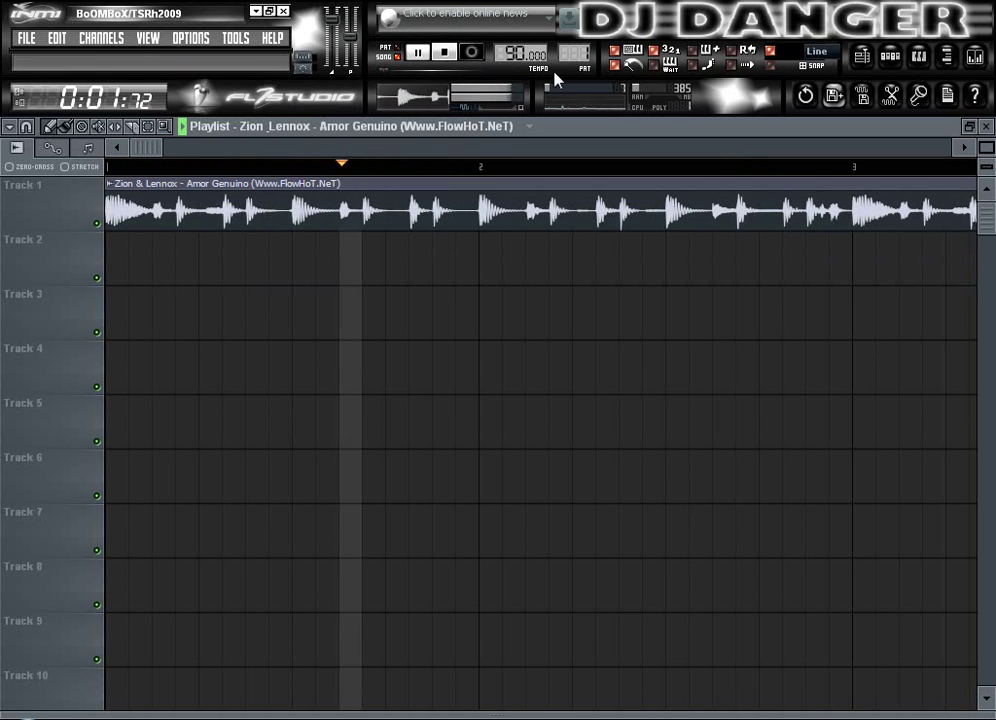
Choose Beep as the metronome sound and play the song from the start.
right_click(629, 77)
left_click(648, 132)
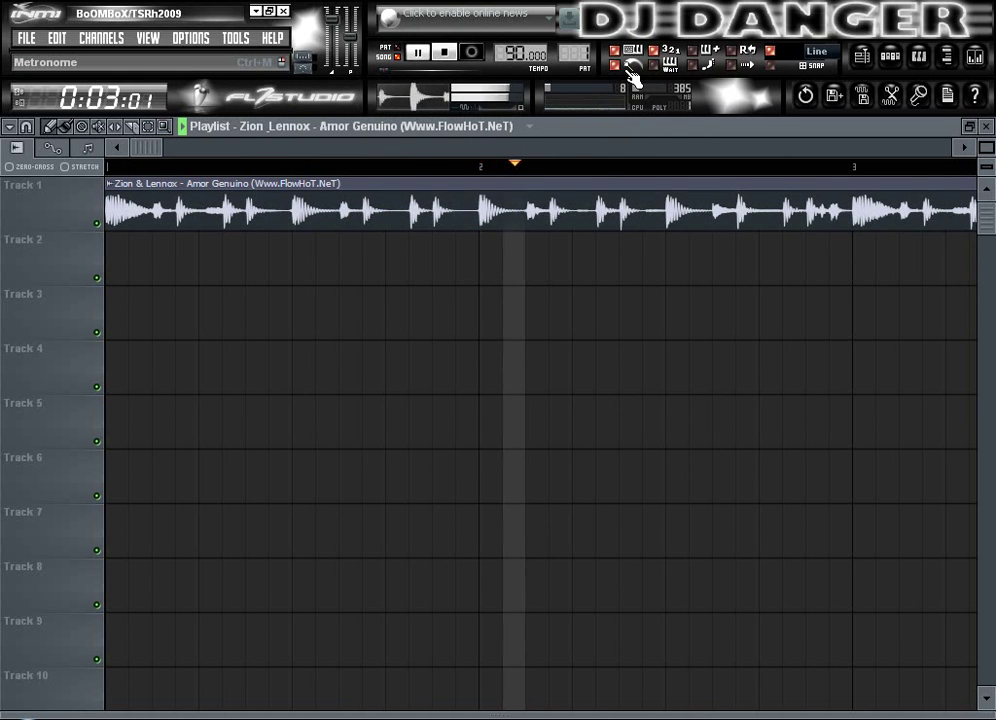
key("space")
right_click(632, 77)
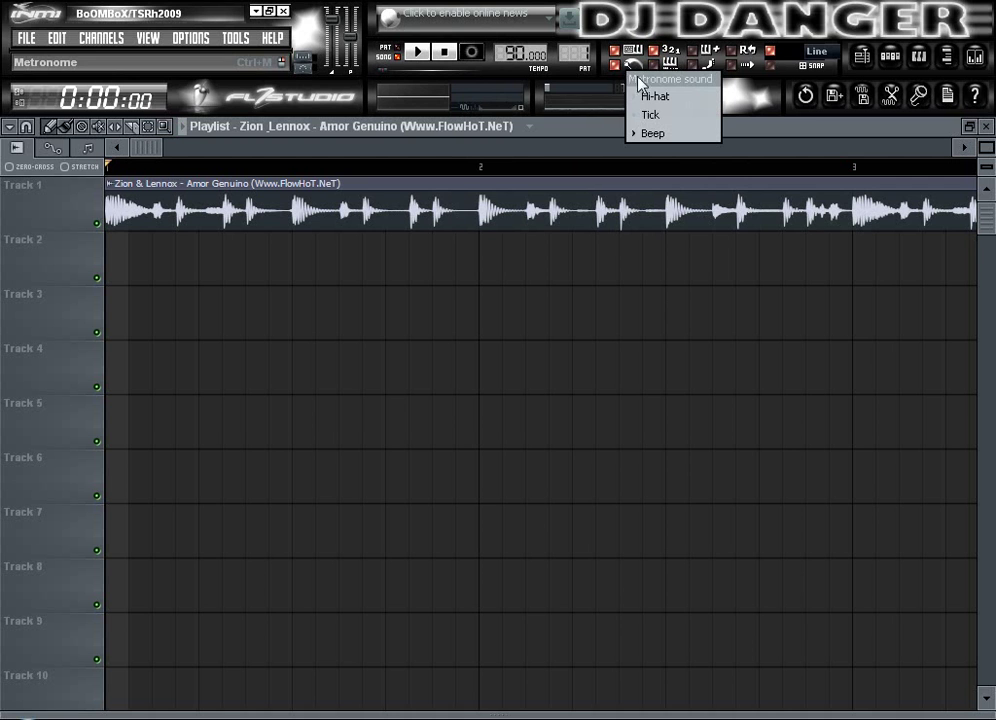
left_click(626, 67)
key("space")
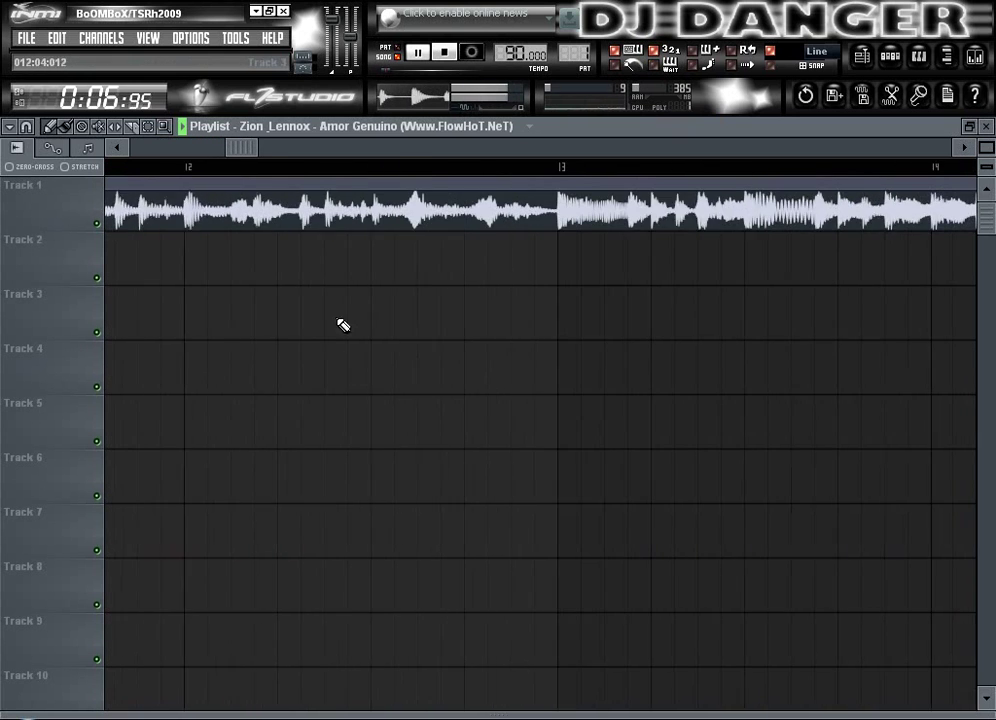
Listen to the song around bar 13 and look at the audio clip's channel settings.
left_click(430, 172)
key("space")
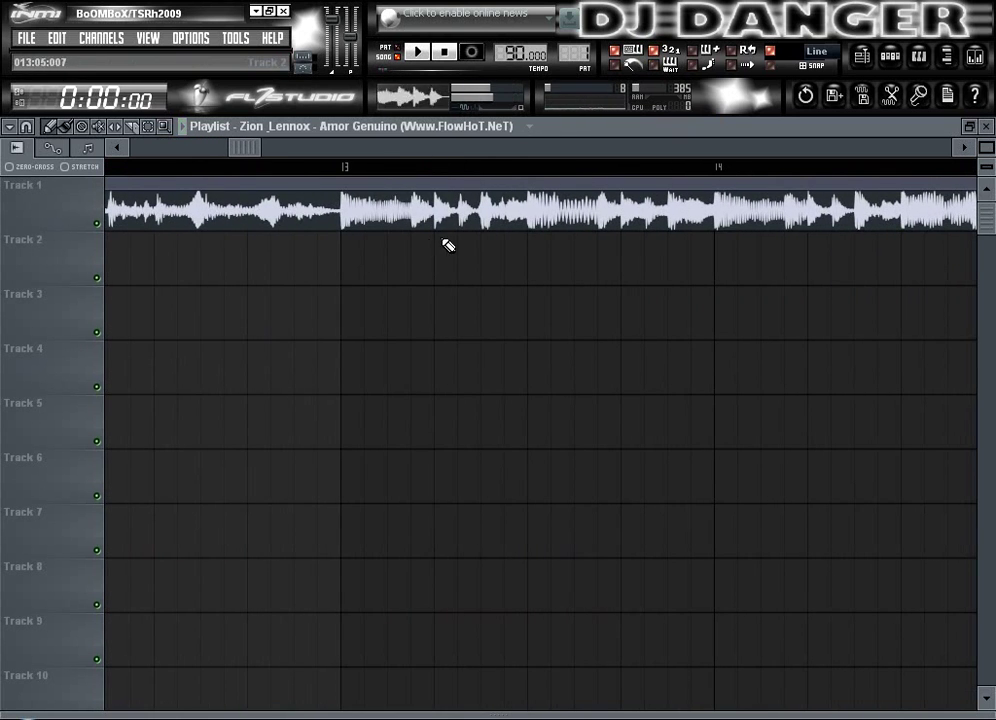
double_click(447, 200)
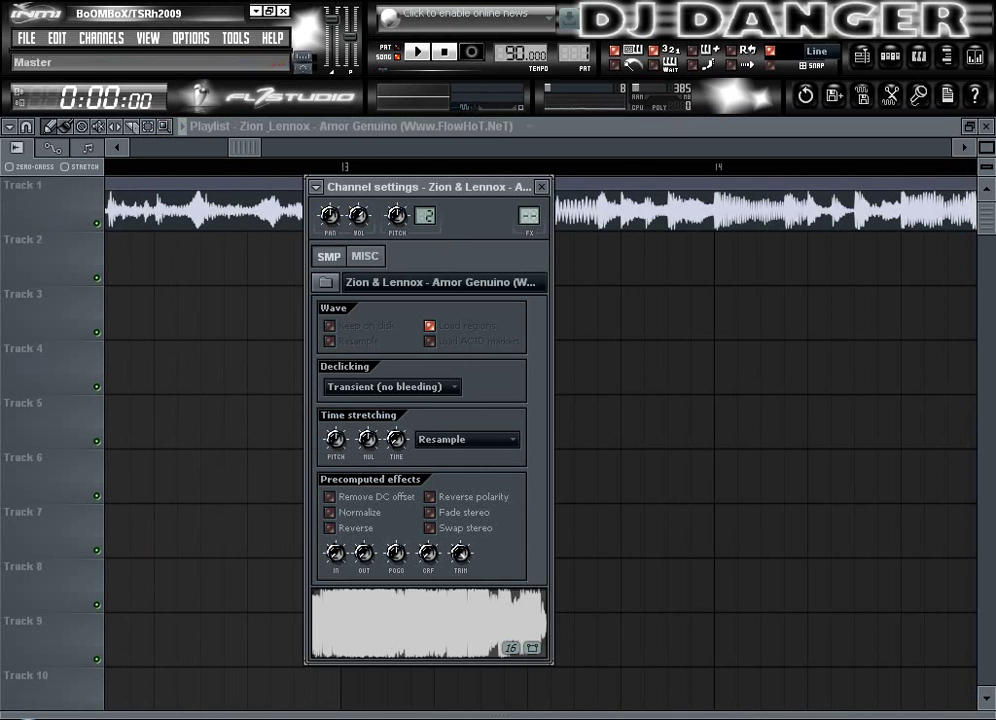
left_click(543, 189)
Load Fruity Bass Boost in effect slot 1 and Fruity Free Filter in slots 2 and 3 of mixer Insert 1.
left_click(974, 57)
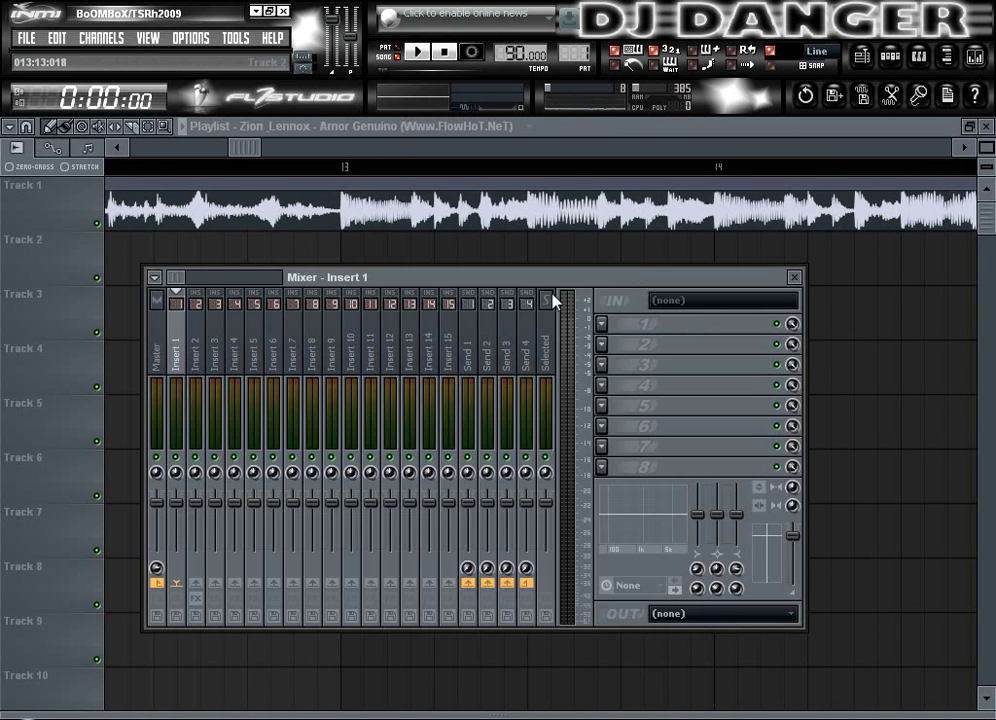
left_click(602, 325)
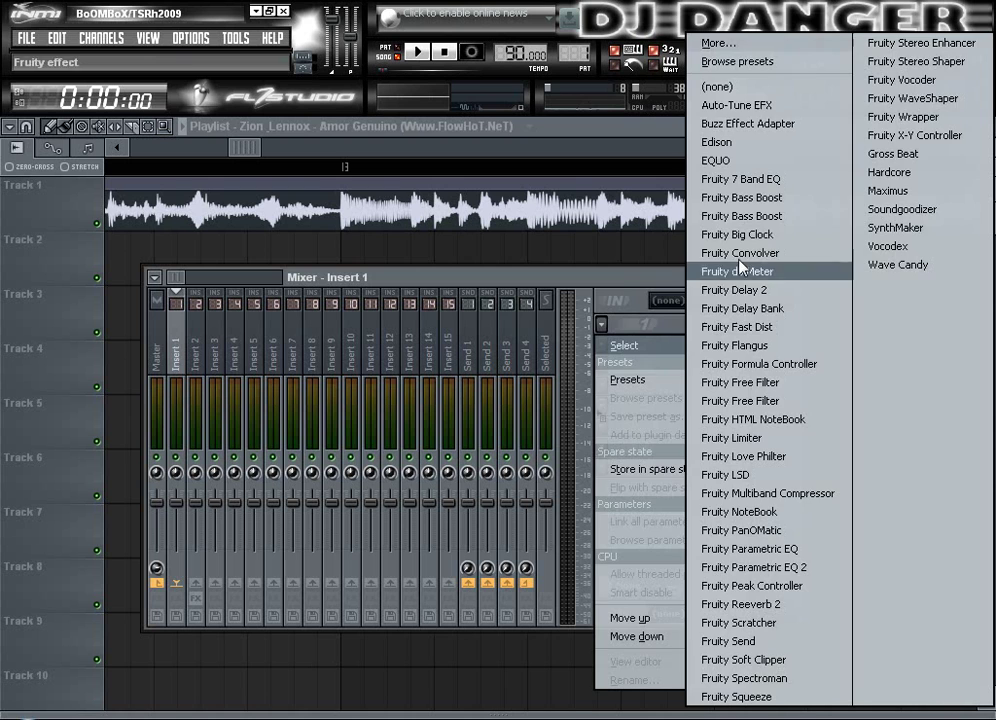
left_click(777, 217)
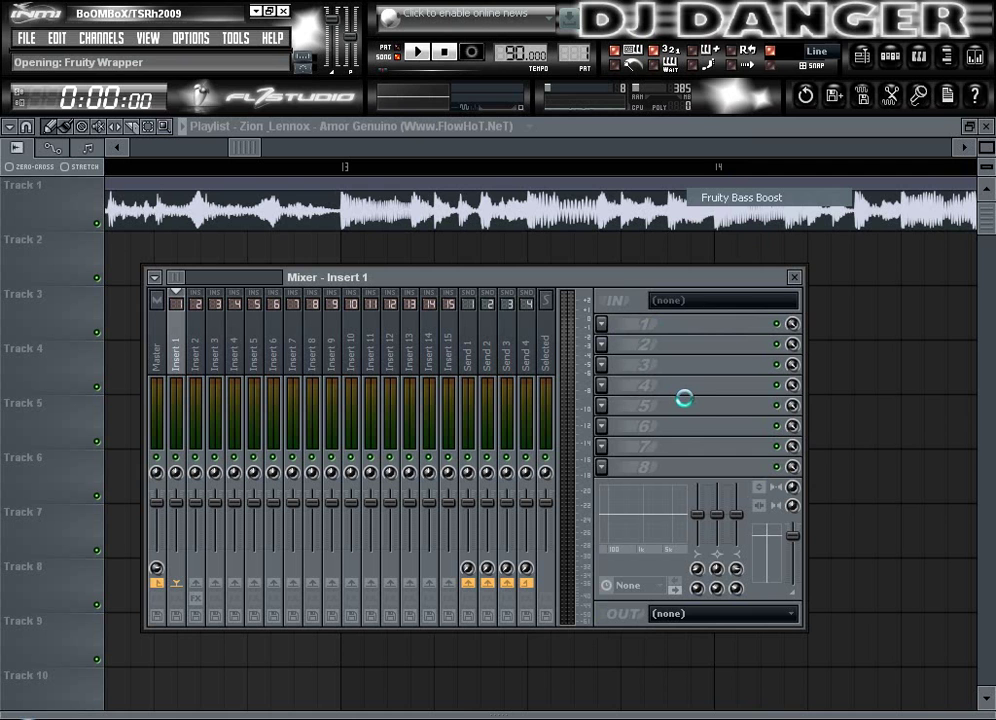
left_click(600, 345)
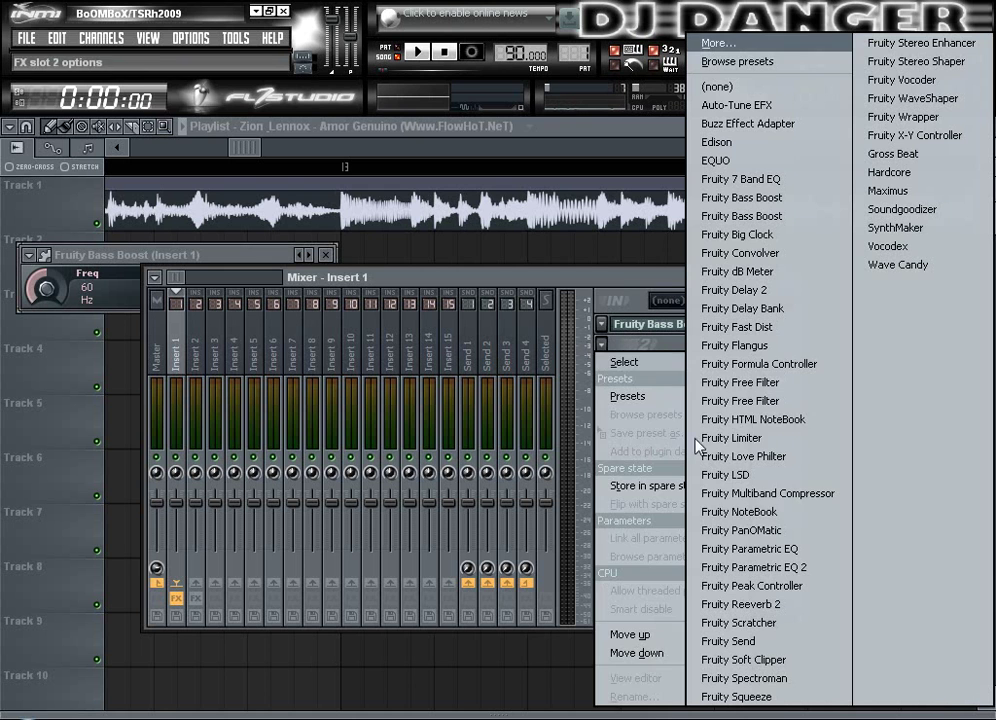
left_click(770, 384)
left_click(603, 366)
left_click(755, 402)
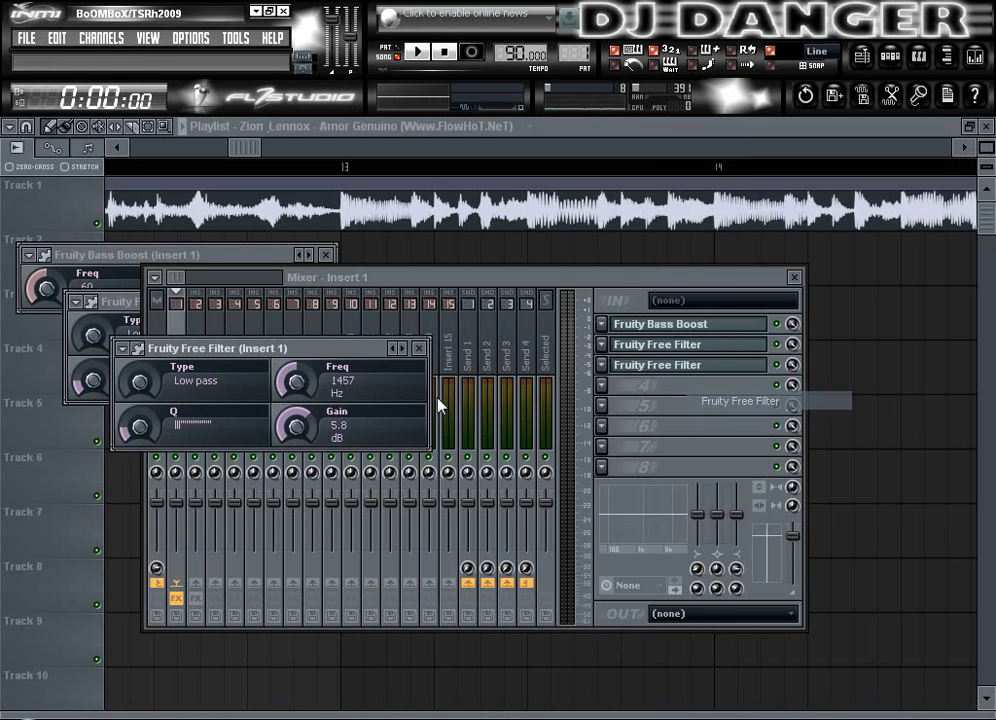
Stack the three effect windows, with Bass Boost at 100 Hz and full amount and both low-pass Free Filters at 564 Hz and -18 dB.
left_click(120, 305)
left_click_drag(246, 306, 611, 351)
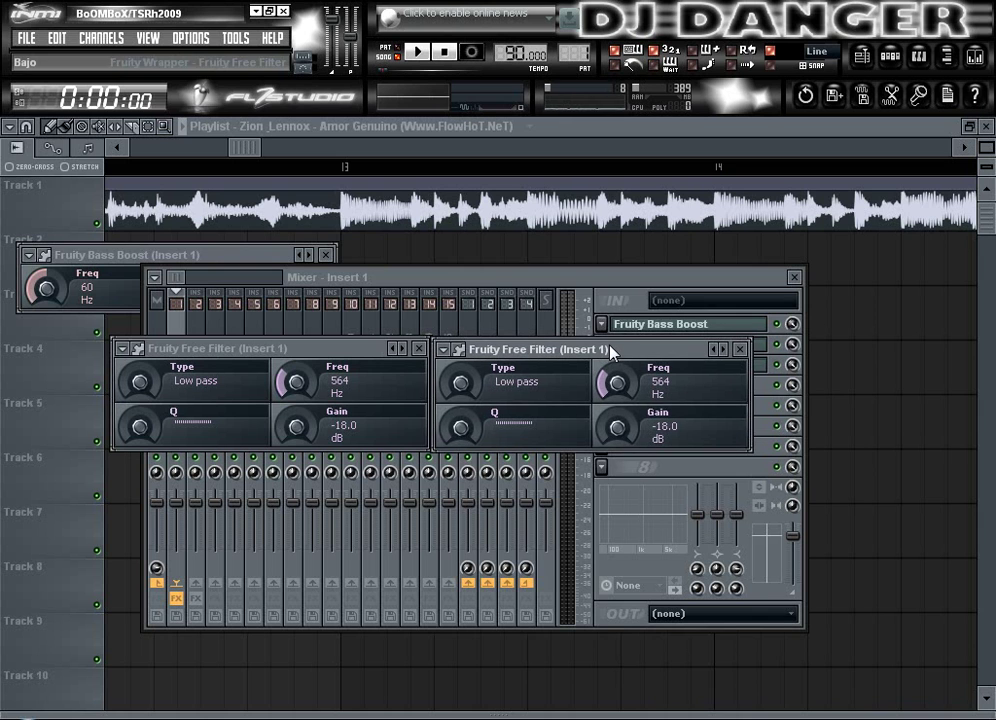
left_click_drag(200, 255, 291, 277)
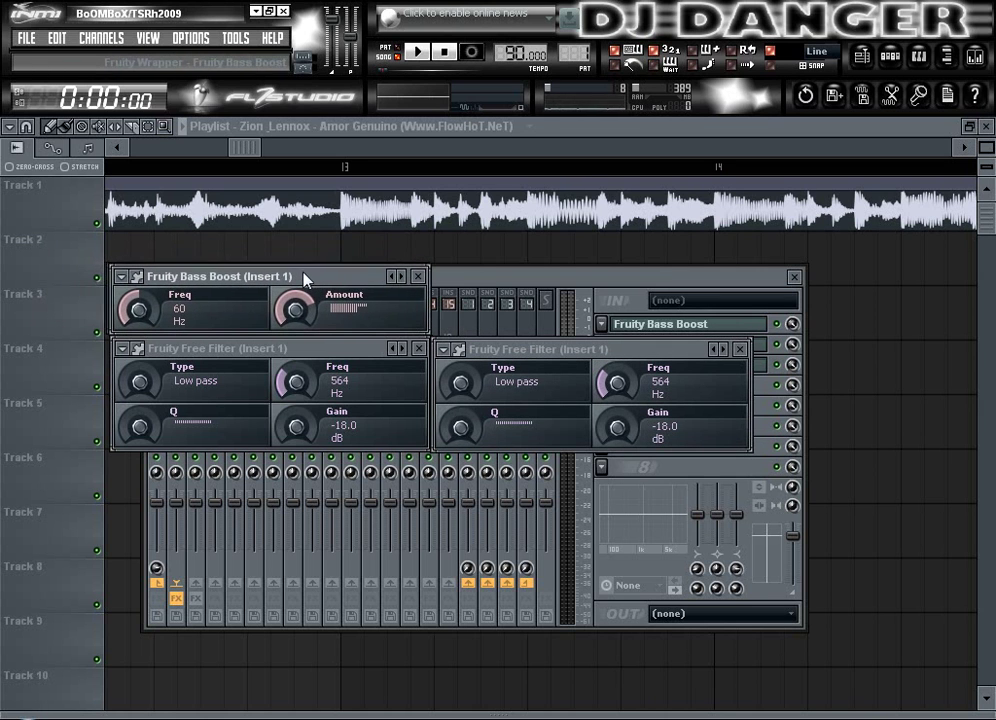
left_click_drag(510, 357, 190, 468)
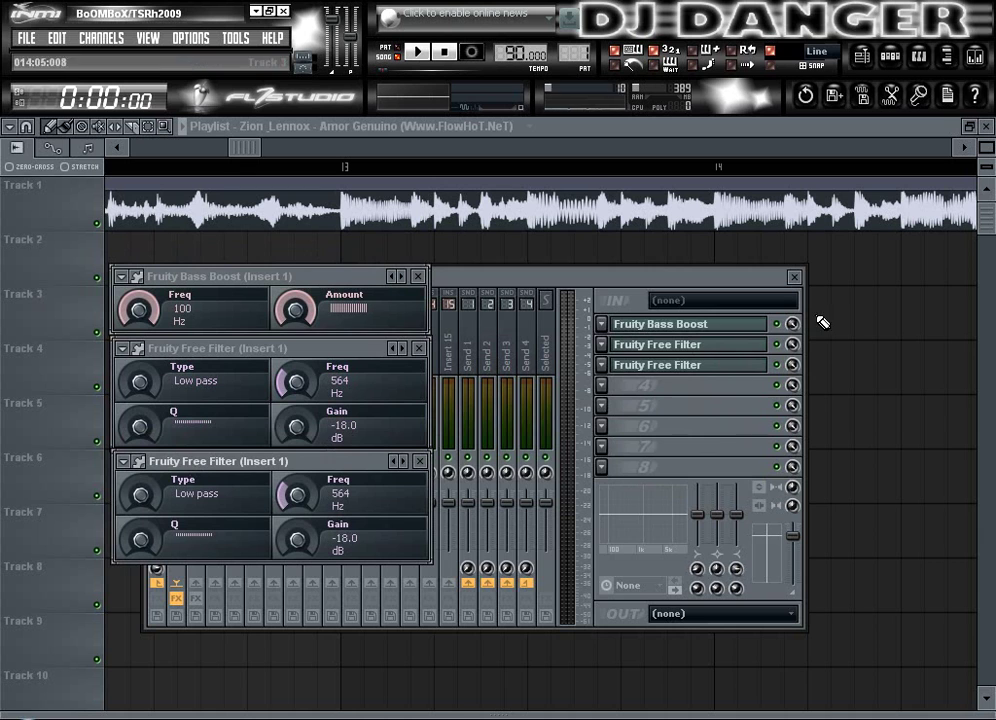
Close the mixer and show the channel list with the Bajo channel selected.
left_click(794, 278)
left_click(661, 120)
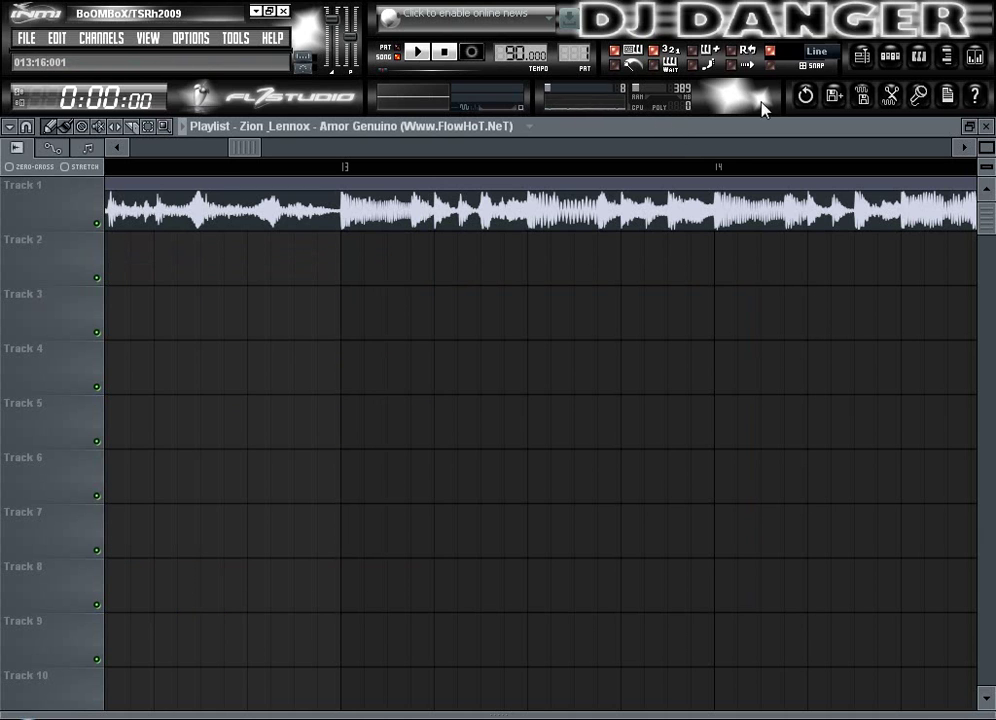
left_click(905, 60)
left_click(905, 60)
left_click(905, 60)
left_click(366, 465)
left_click(296, 484)
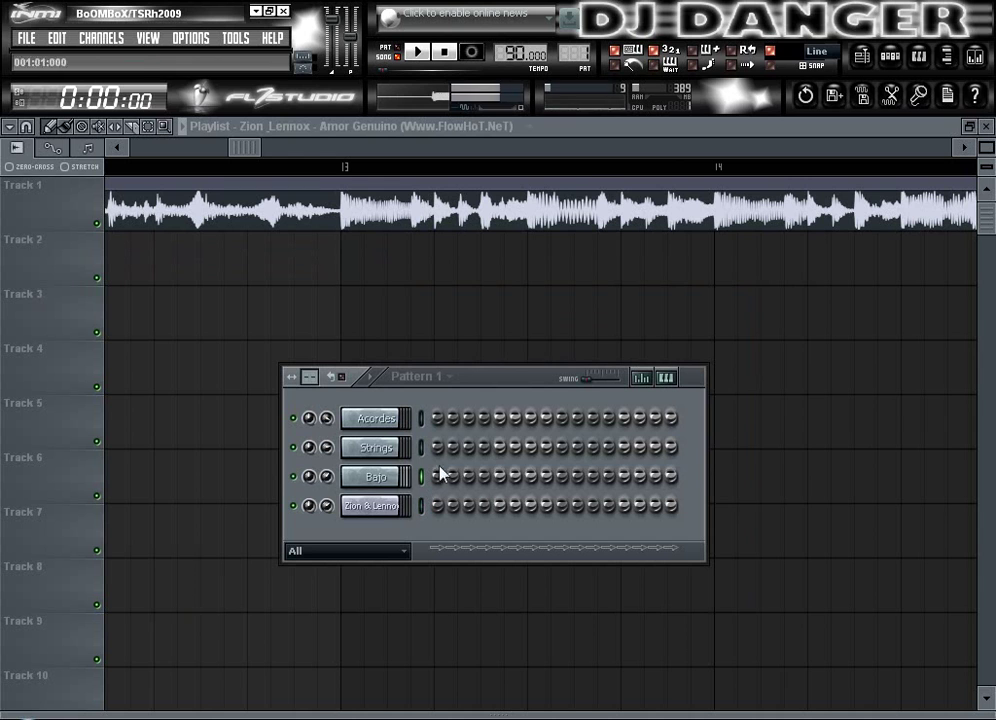
Place a Pattern 1 clip on Track 2 at bar 13 and select that bar as the playback loop.
left_click(583, 58)
left_click_drag(382, 266, 457, 277)
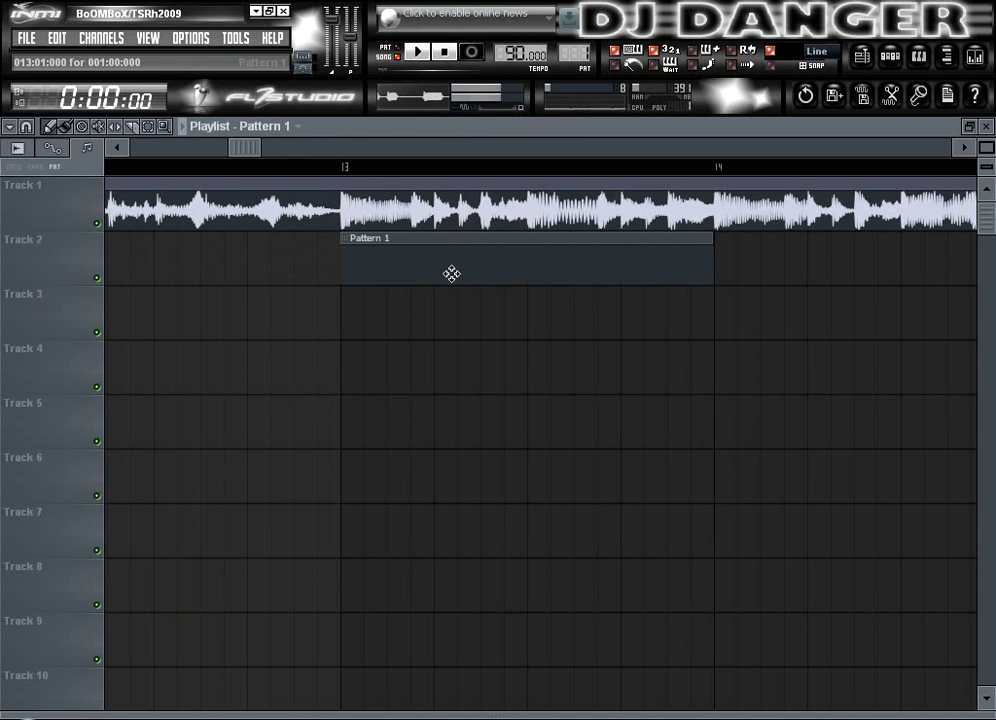
left_click_drag(340, 174, 709, 213)
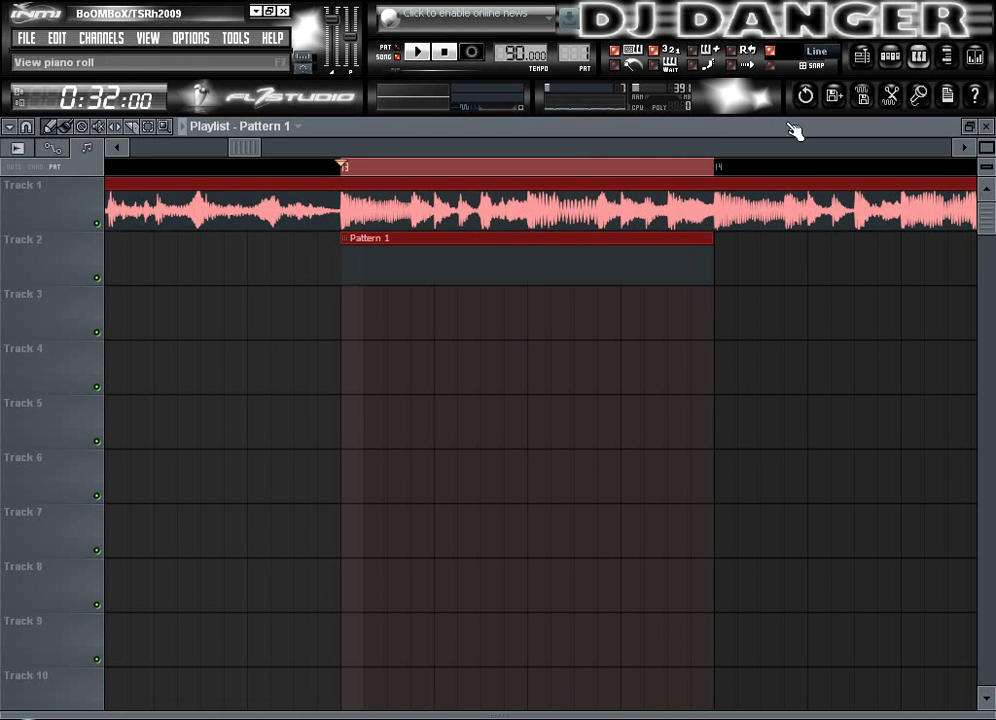
Open the Bajo piano roll, listen to the looped bar, and draw a three-step C5 note at the start of bar 1.
left_click(918, 58)
left_click(968, 127)
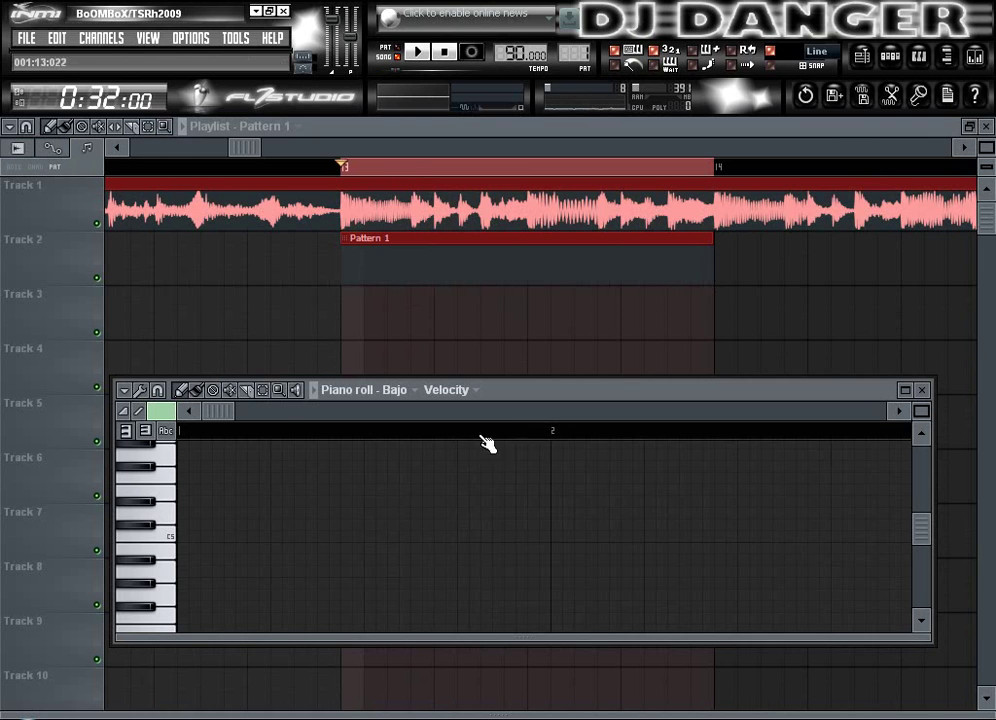
scroll(405, 495, "up", 2)
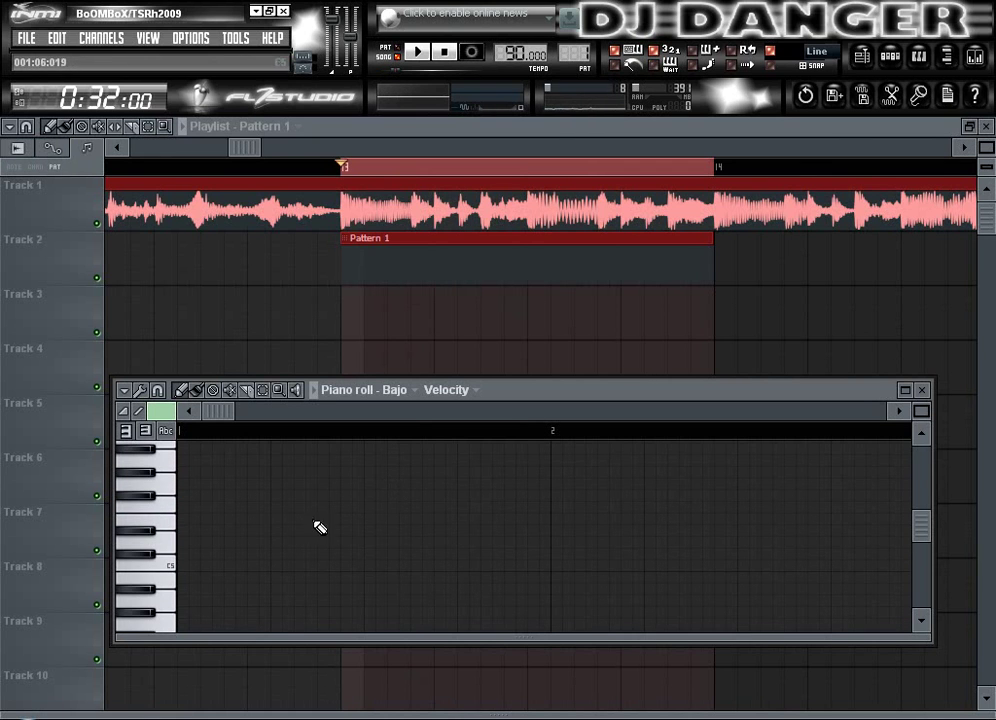
key("space")
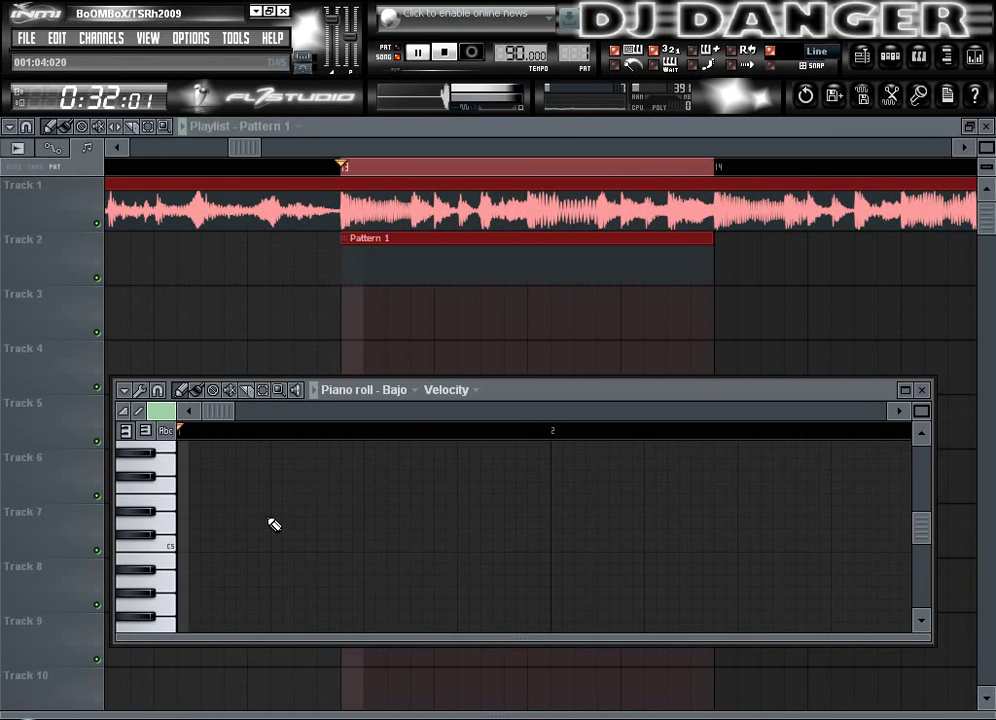
key("space")
key("space")
key("space")
key("space")
key("space")
left_click(194, 541)
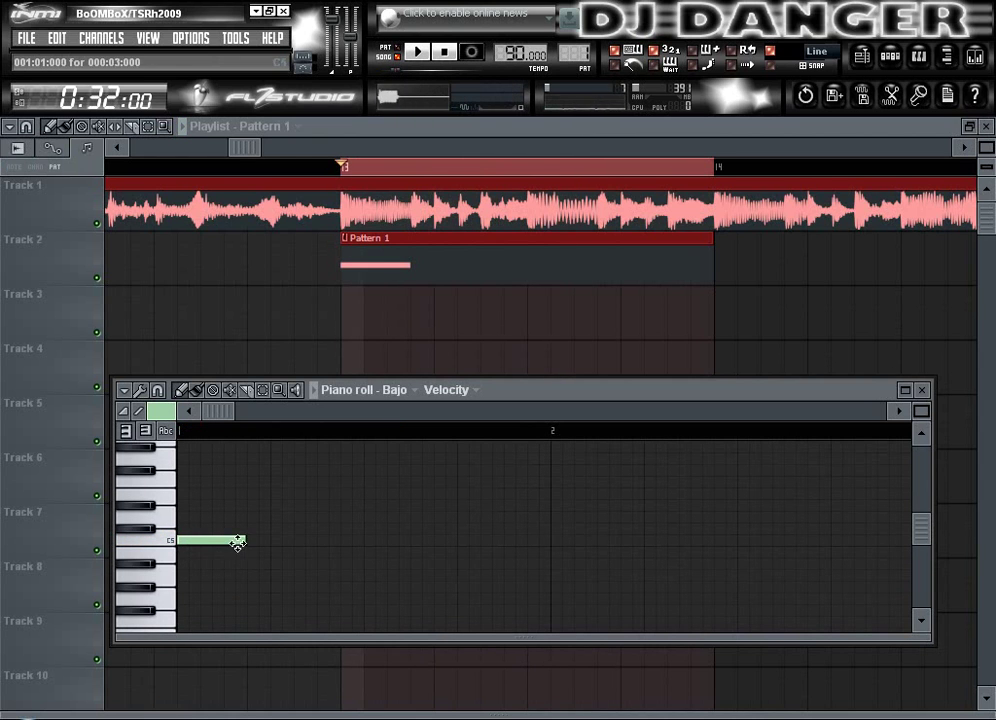
Audition bass pitches against the loop and draw a second three-step note on E4 halfway through bar 1.
key("space")
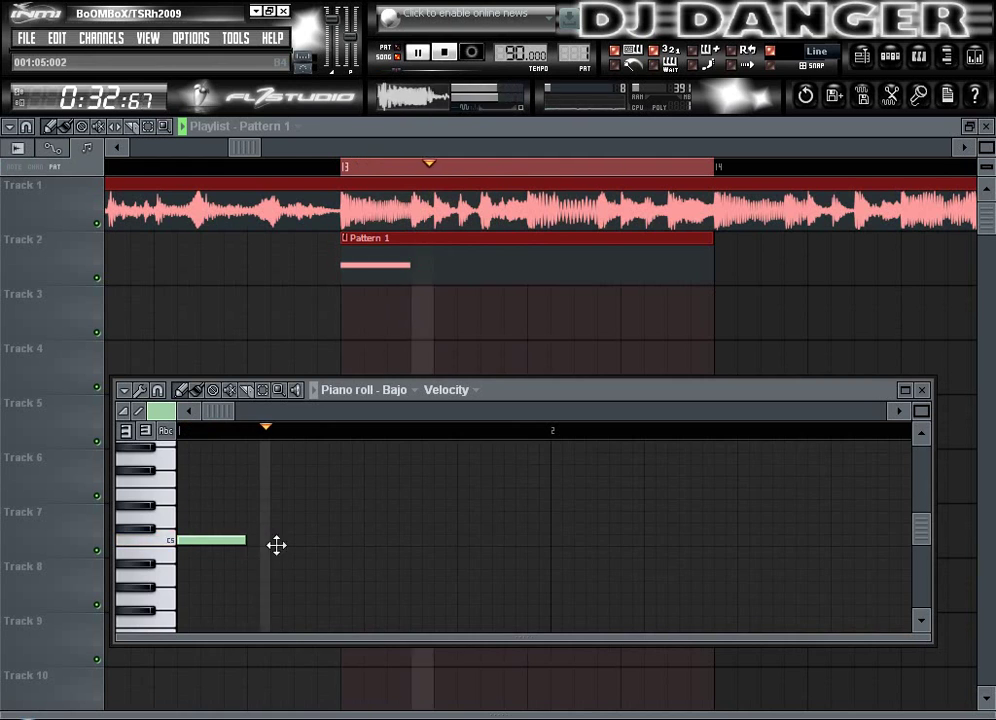
scroll(309, 494, "down", 2)
key("space")
scroll(290, 557, "down", 1)
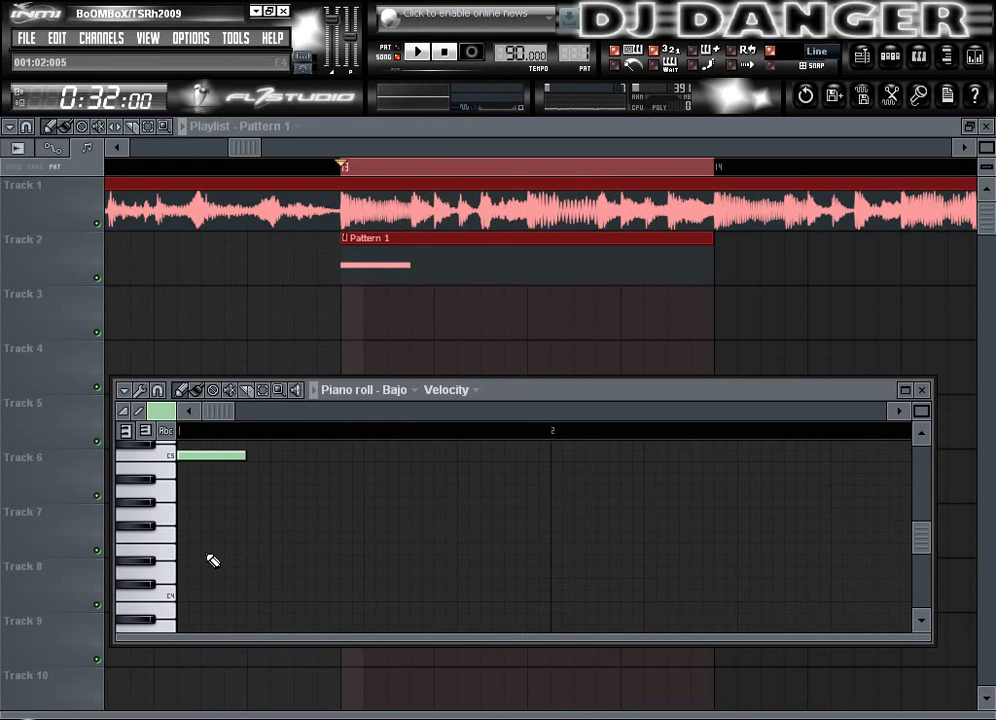
key("space")
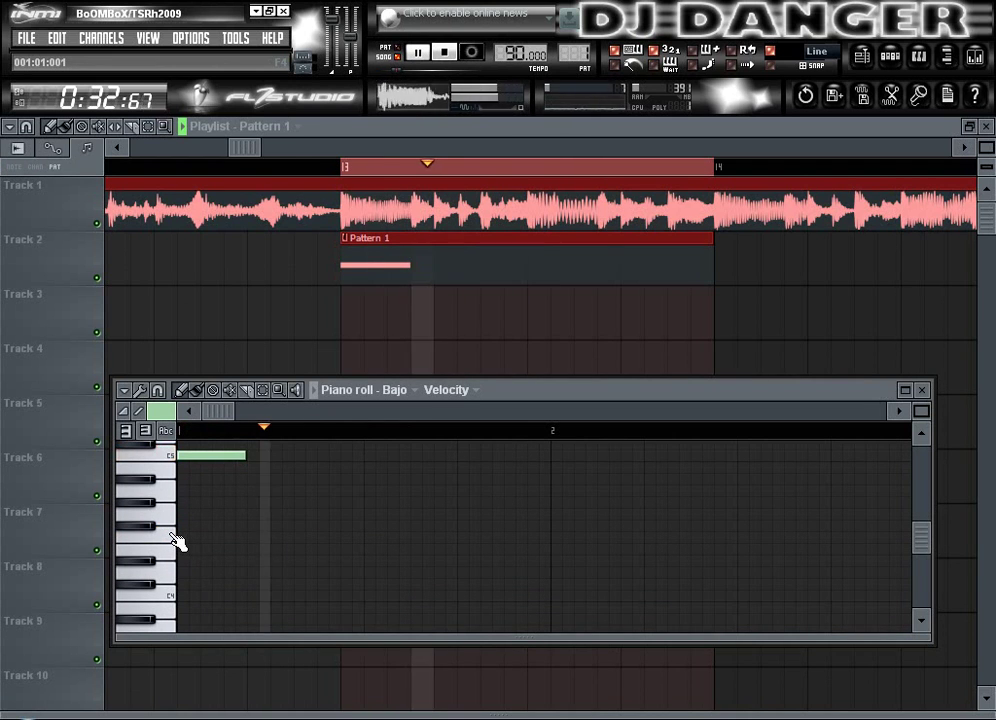
key("space")
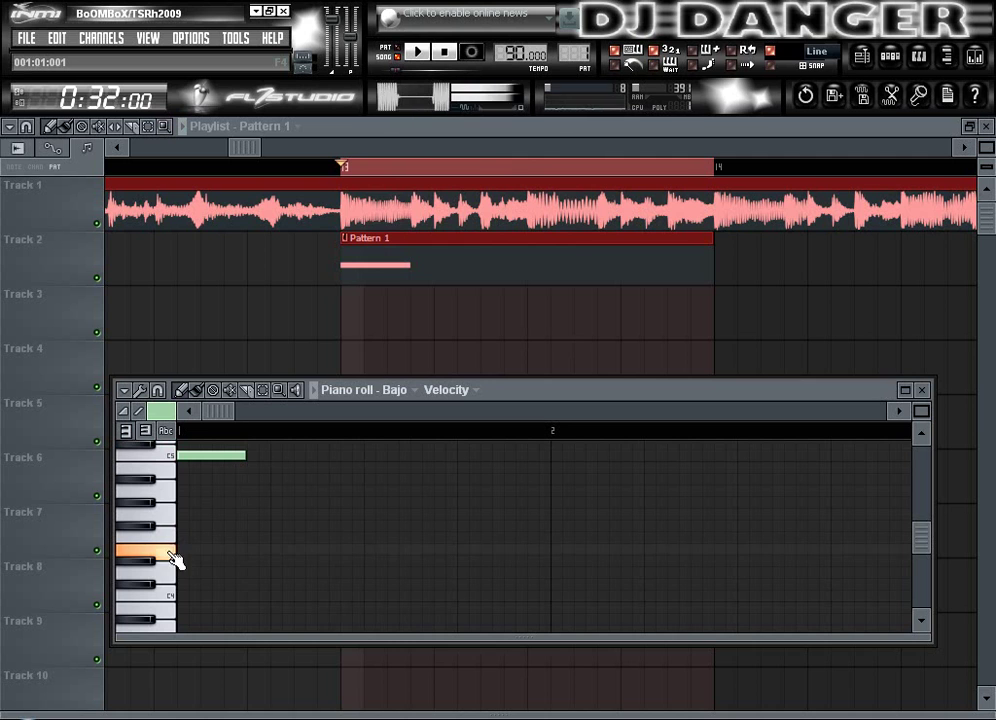
key("space")
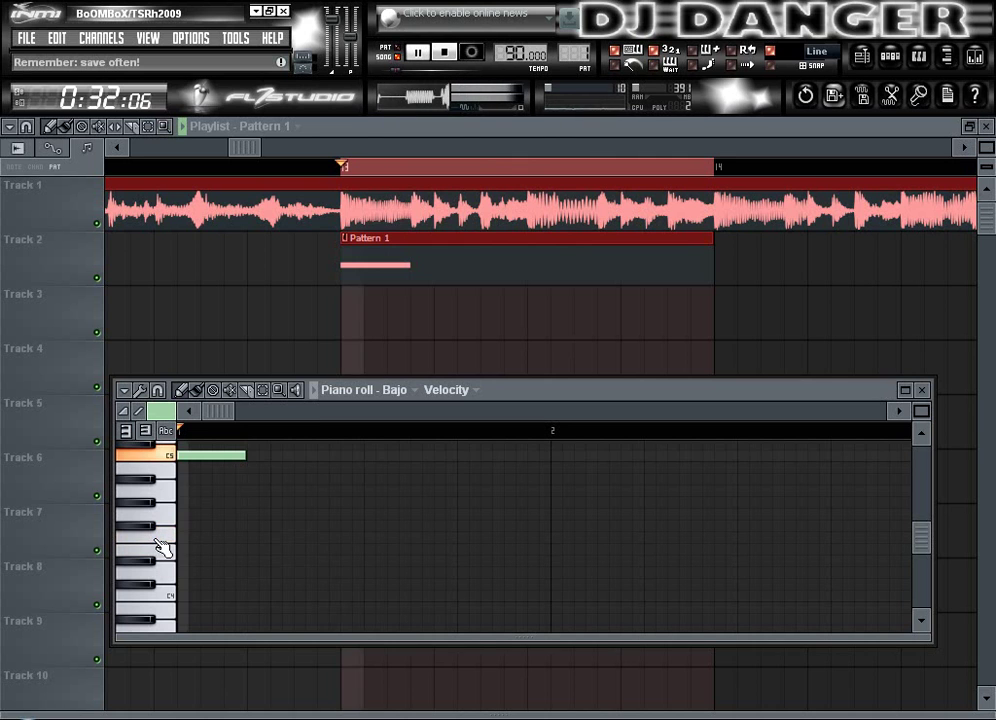
key("space")
left_click(158, 540)
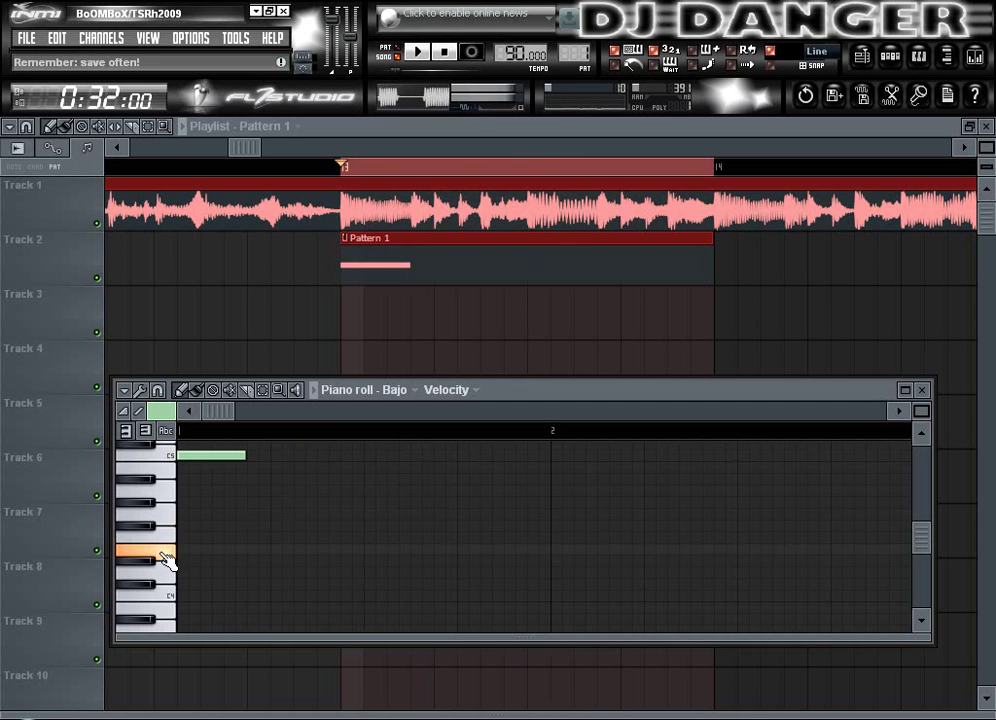
left_click_drag(269, 541, 378, 561)
key("space")
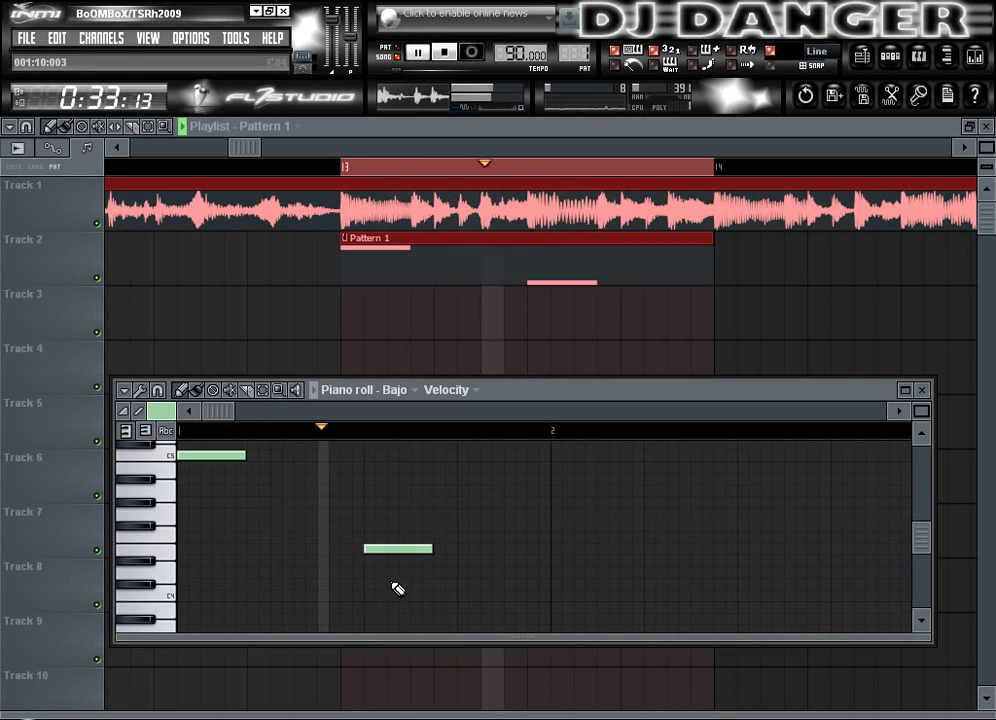
Lower the second bass note to D#4 and play the loop to check it against the song.
left_click(387, 551)
key("space")
key("space")
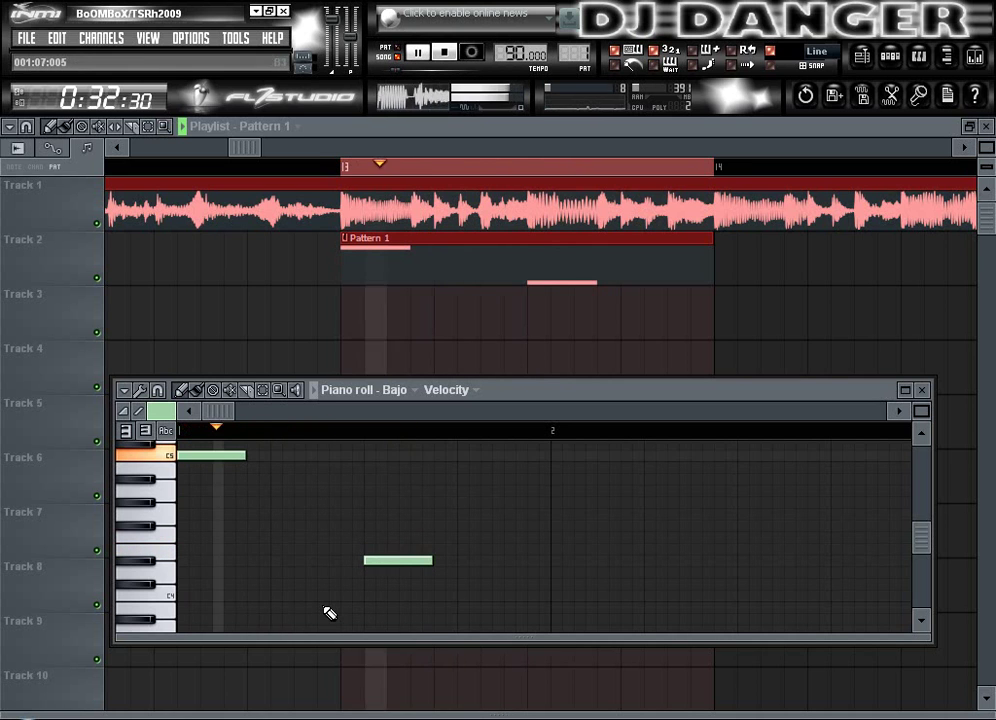
key("space")
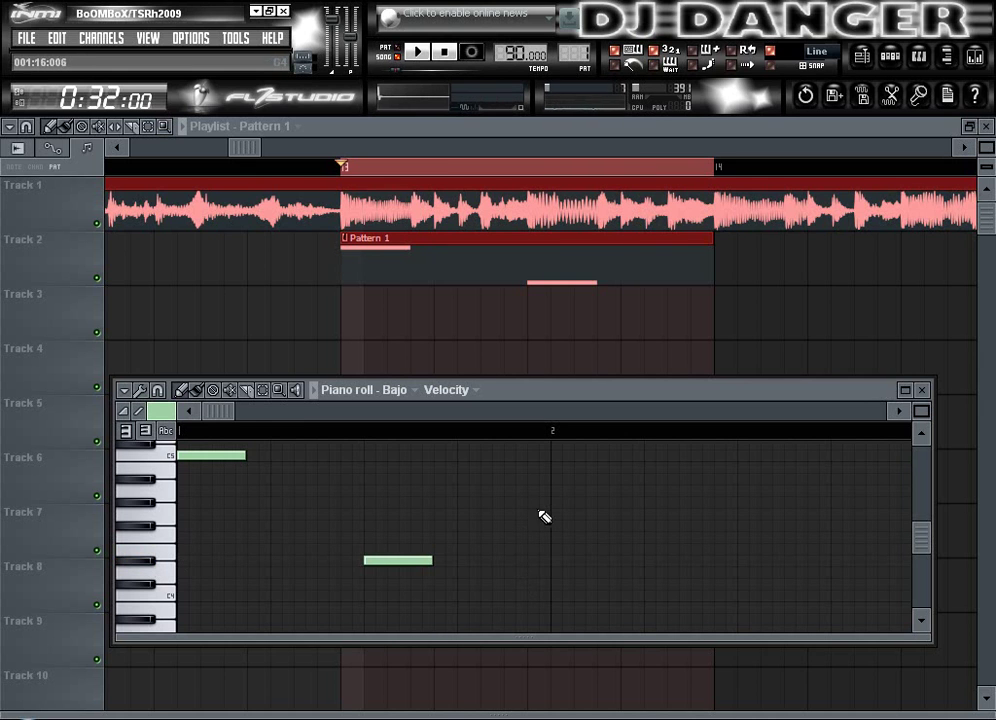
key("space")
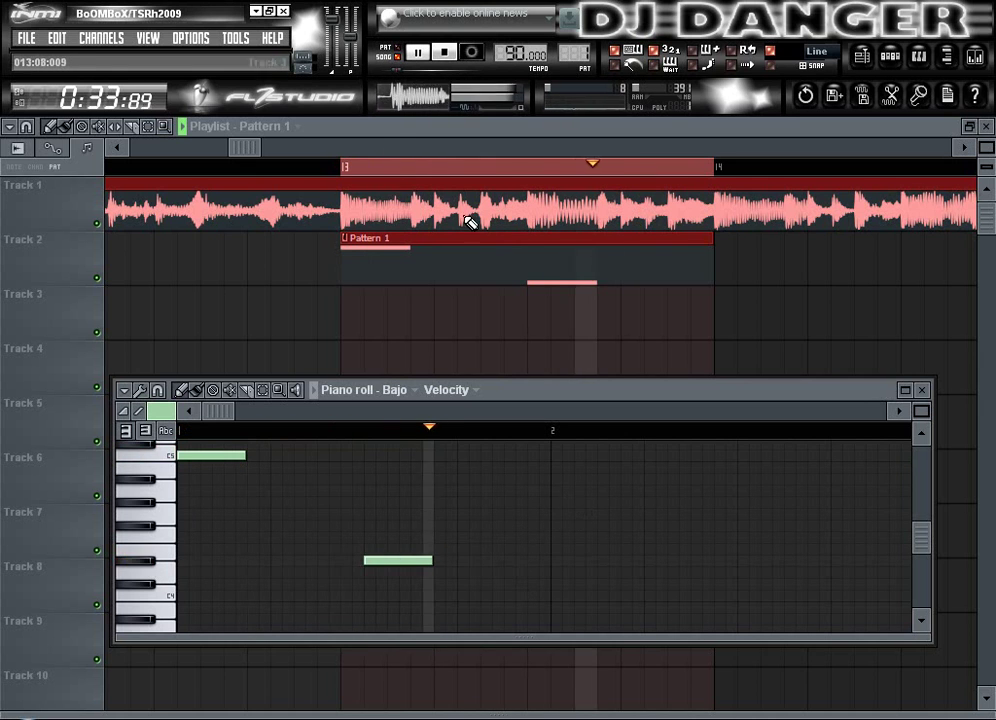
key("space")
Select bar 14 of the playlist as the playback loop and play it.
left_click(150, 130)
left_click_drag(714, 172, 945, 220)
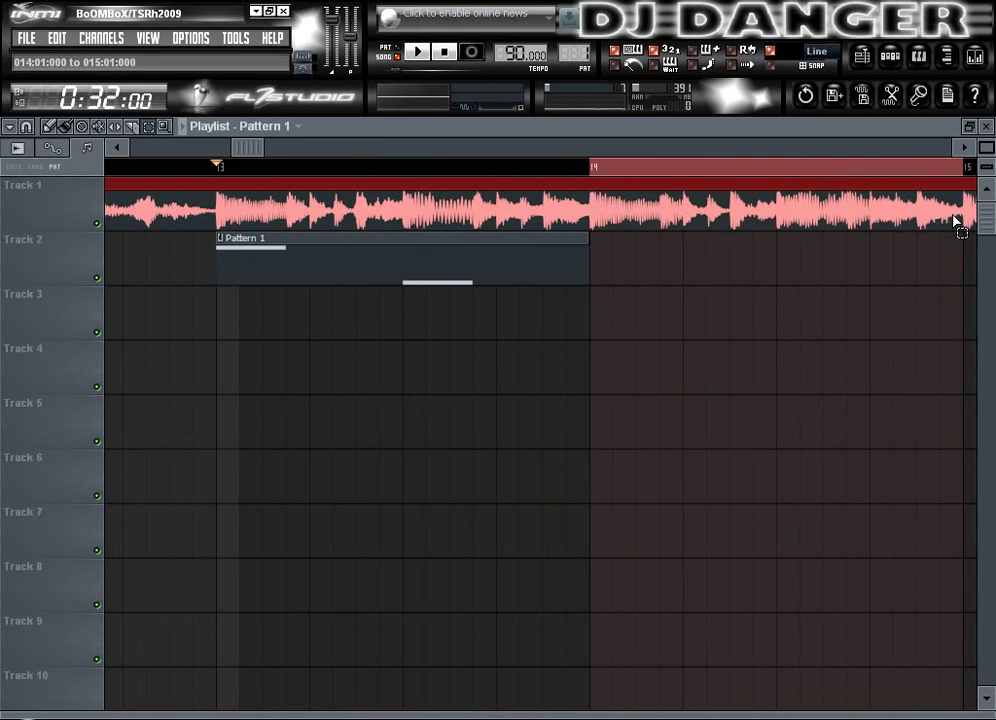
key("space")
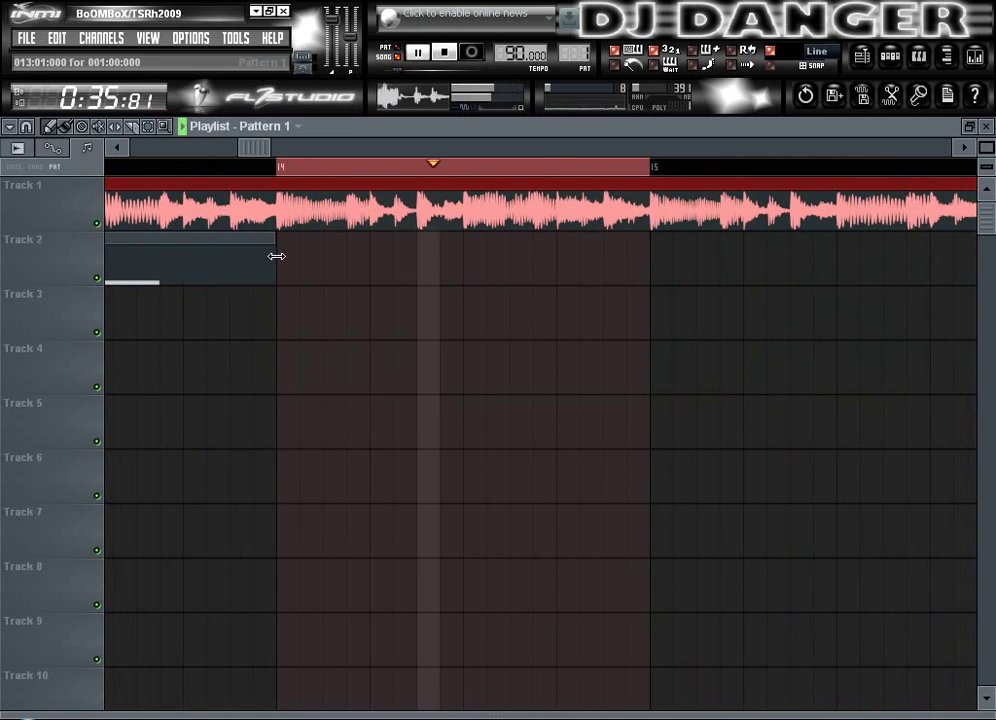
Reopen the Bajo piano roll and add a three-step B4 note at the start of bar 2, auditioning its pitch.
key("F7")
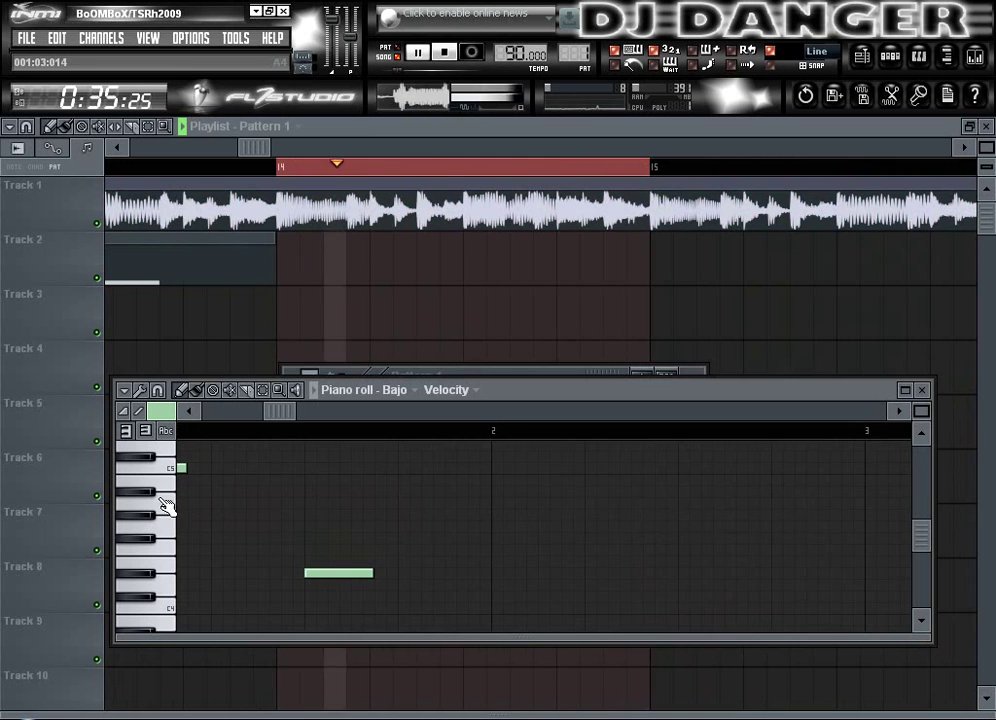
key("space")
left_click(172, 483)
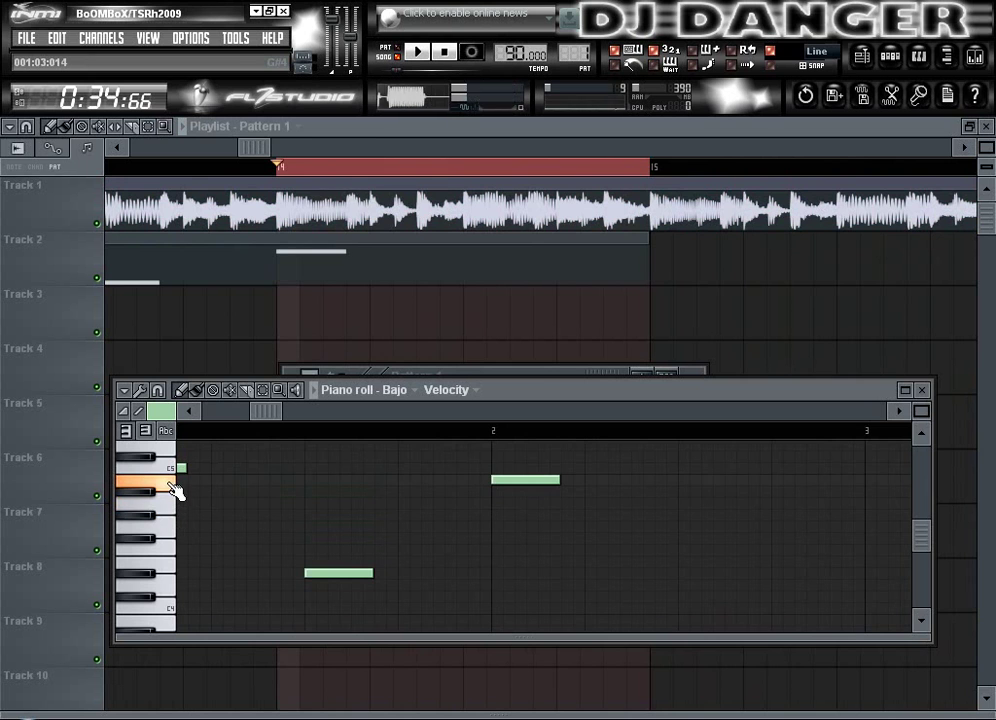
Replace the B4 note at the start of bar 2 with a three-step A#4 note and check it against the loop.
right_click(495, 478)
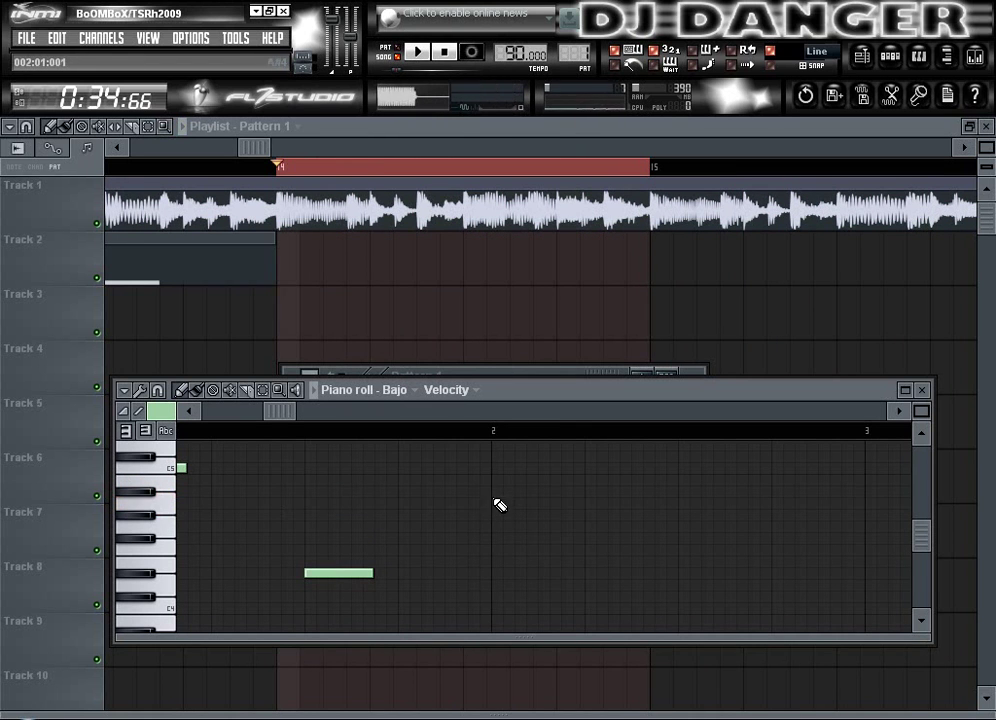
left_click(505, 502)
key("space")
left_click_drag(505, 502, 360, 545)
key("space")
key("space")
key("space")
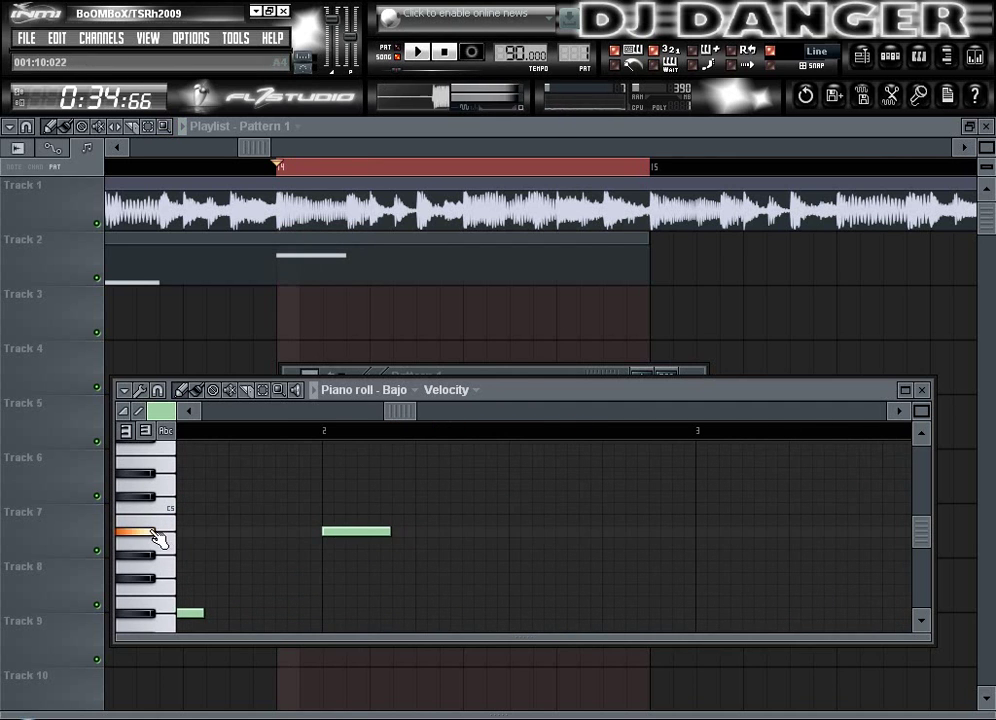
key("space")
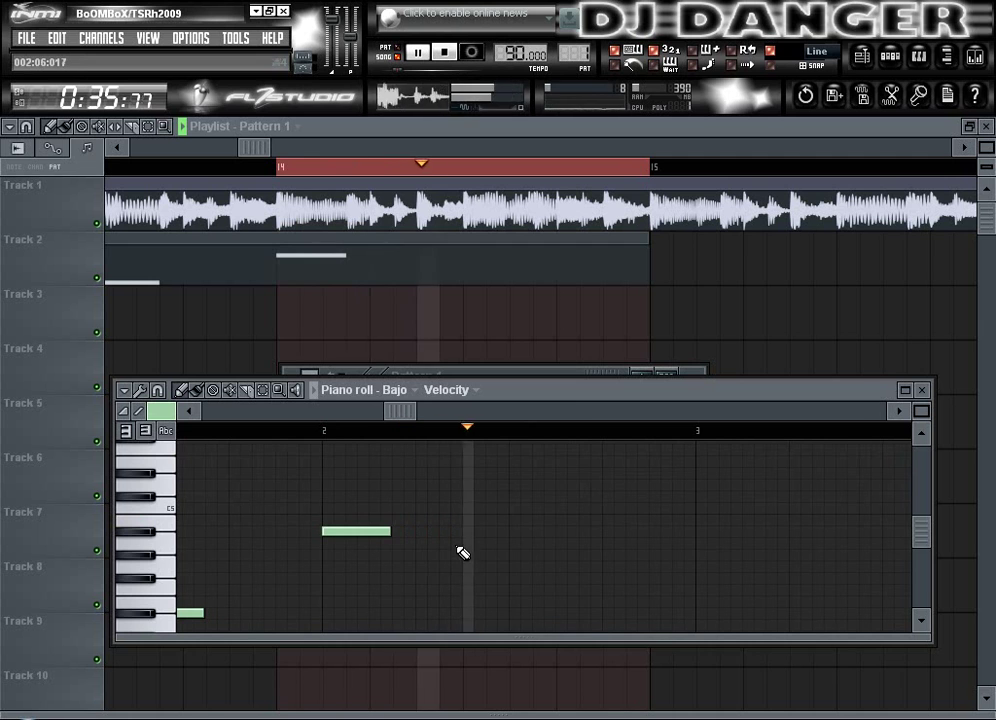
key("space")
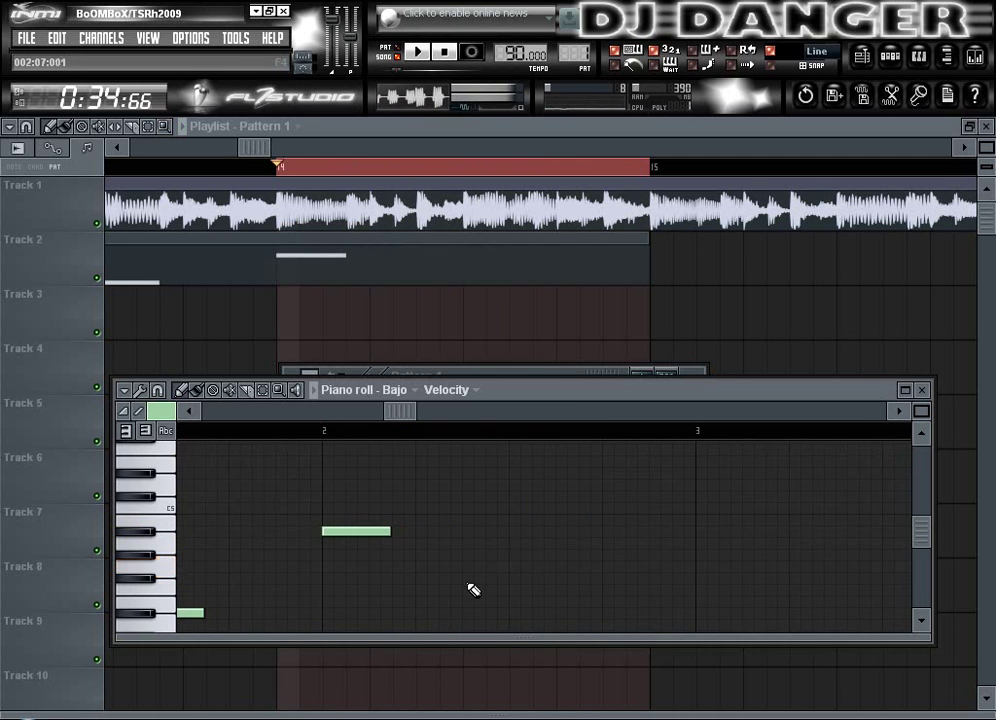
Add a three-step G#4 note halfway through bar 2 and play the loop to check it.
key("space")
mouse_move(616, 571)
left_mouse_down()
mouse_move(534, 571)
mouse_move(531, 582)
mouse_move(538, 549)
mouse_move(533, 560)
left_mouse_up()
key("space")
key("space")
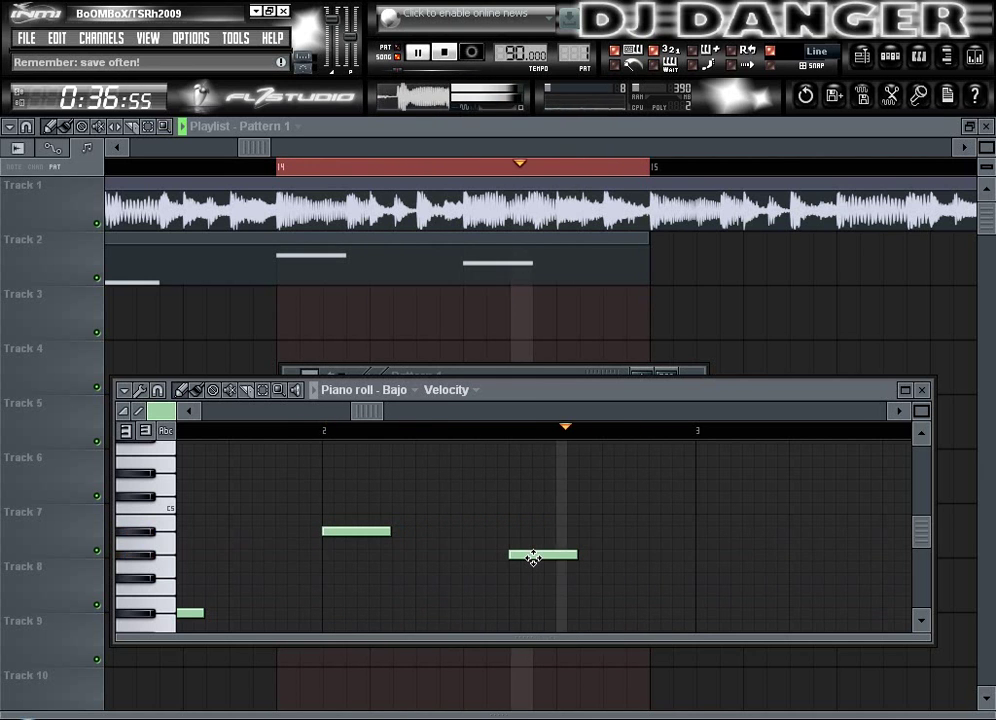
key("space")
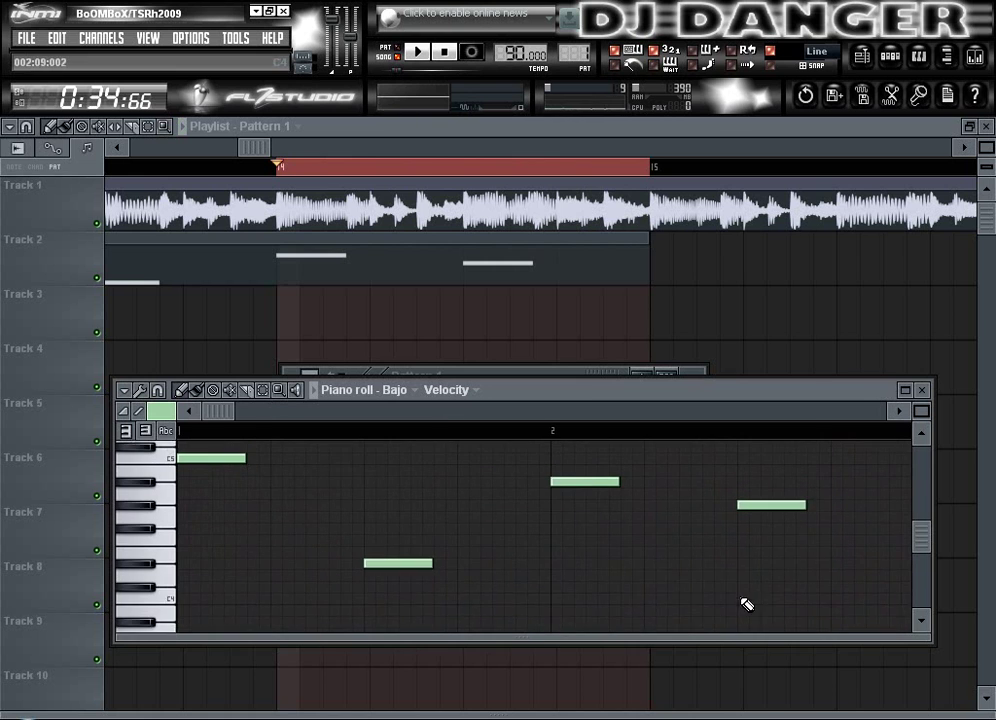
Clear the playlist loop selection and load a high-pass Fruity Free Filter at 79 Hz on the song's mixer track, Insert 3.
left_click(368, 171)
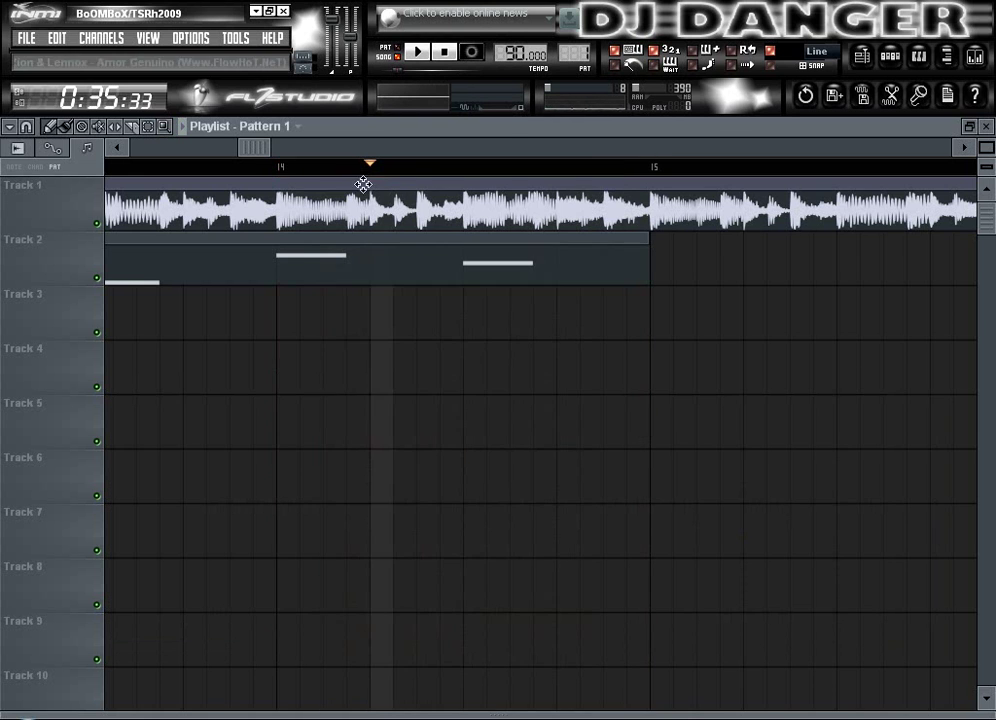
double_click(449, 222)
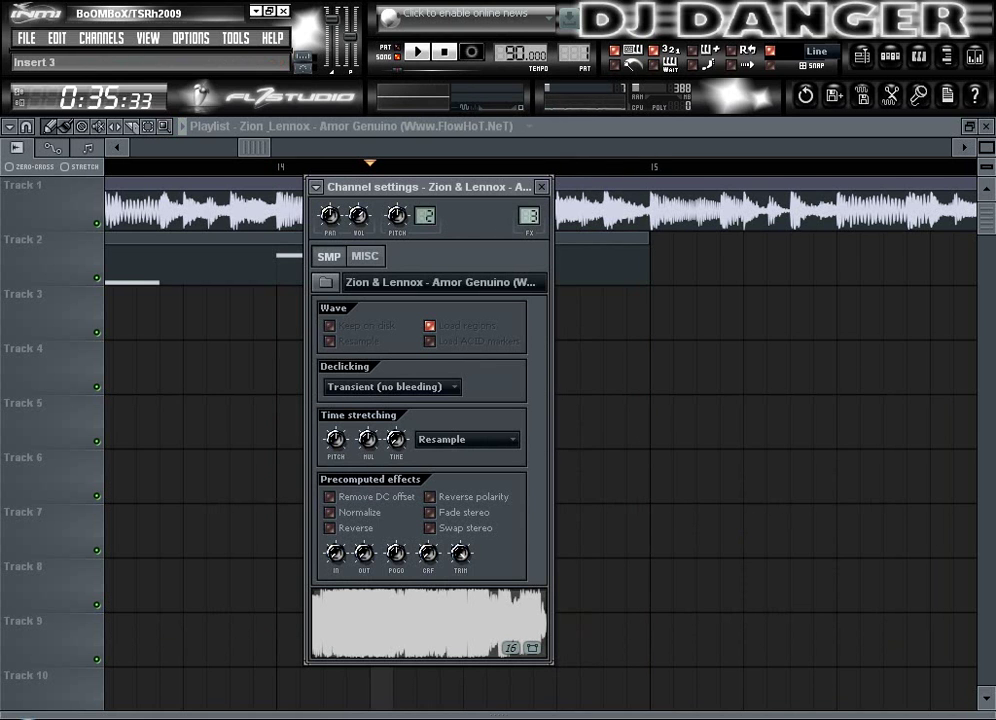
left_click(979, 62)
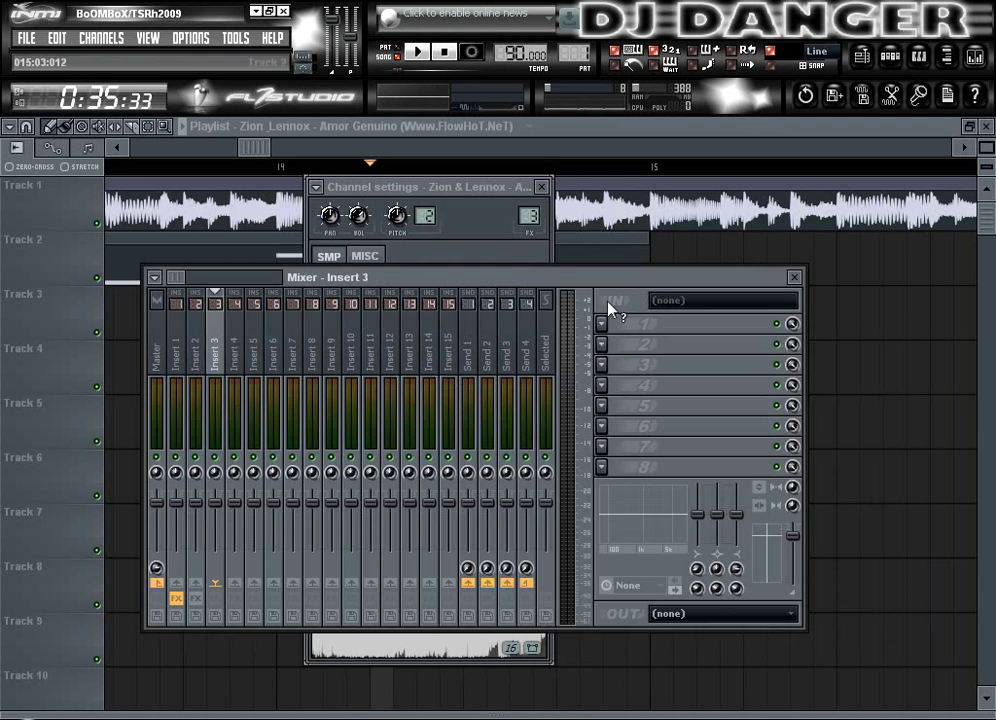
left_click(601, 324)
mouse_move(624, 345)
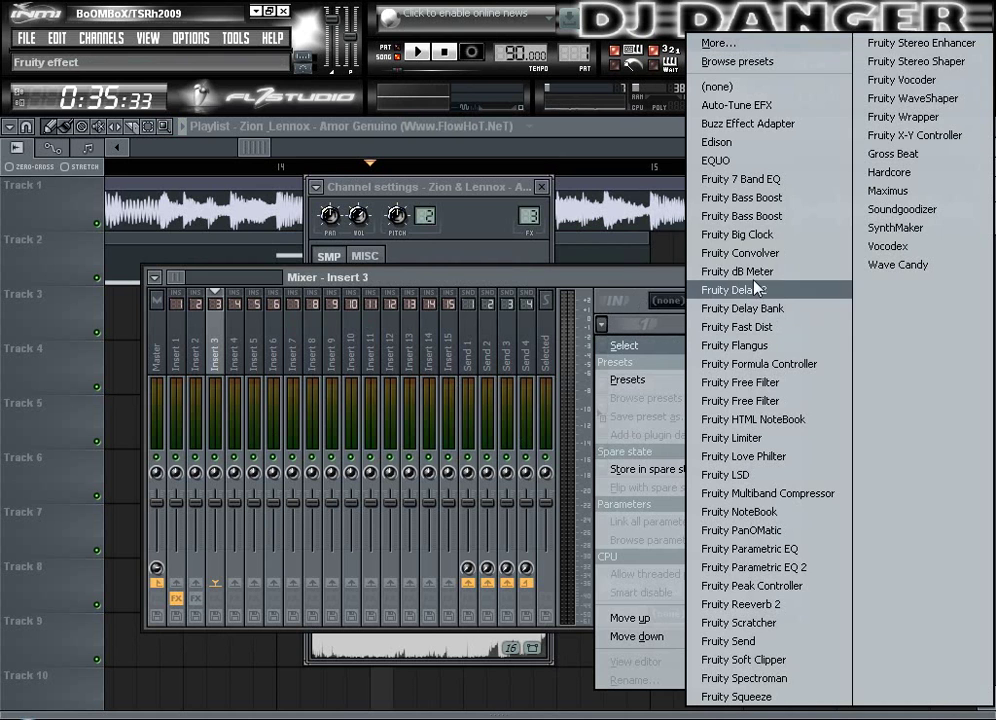
left_click(742, 382)
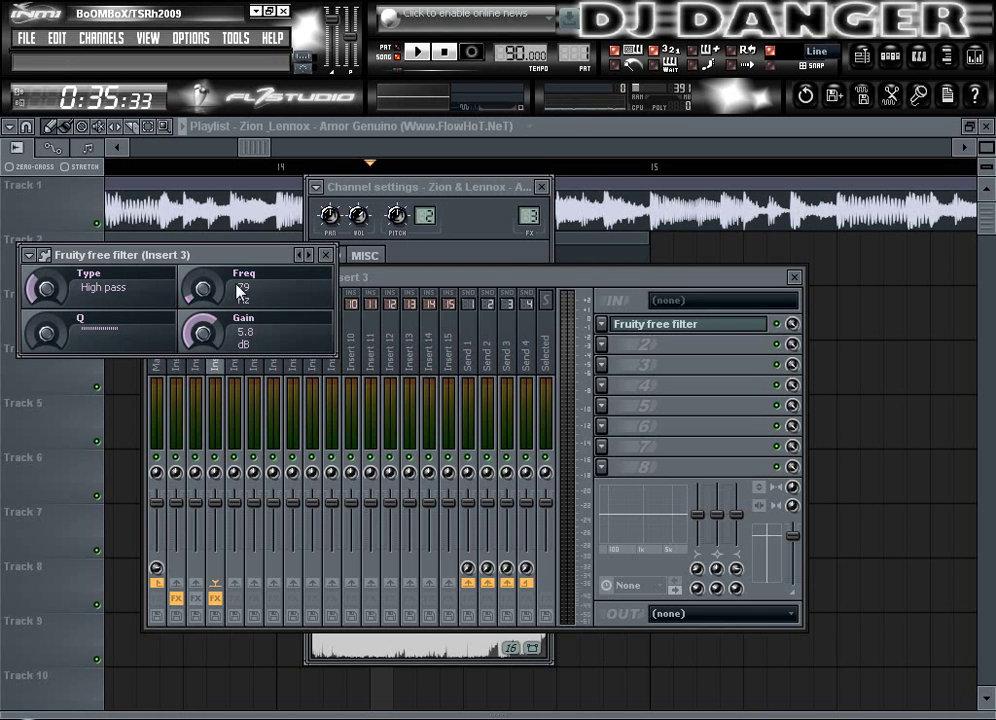
Add a second Fruity Free Filter in slot 2 of Insert 3, set to high pass at 79 Hz, and close the effect windows.
left_click(609, 347)
mouse_move(630, 362)
left_click(748, 400)
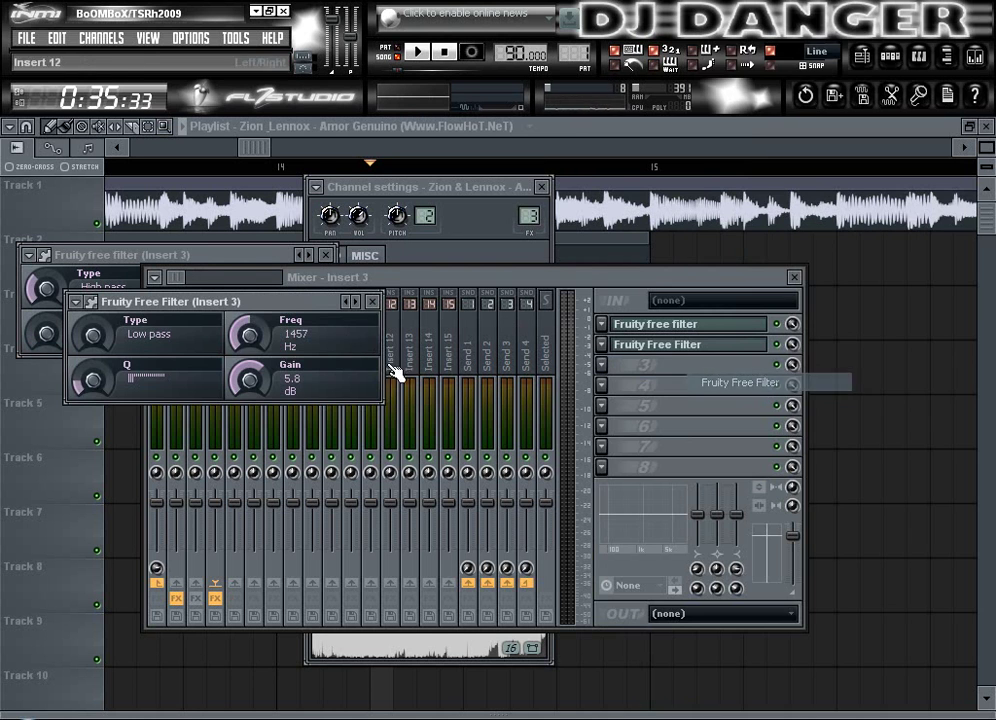
left_click(358, 302)
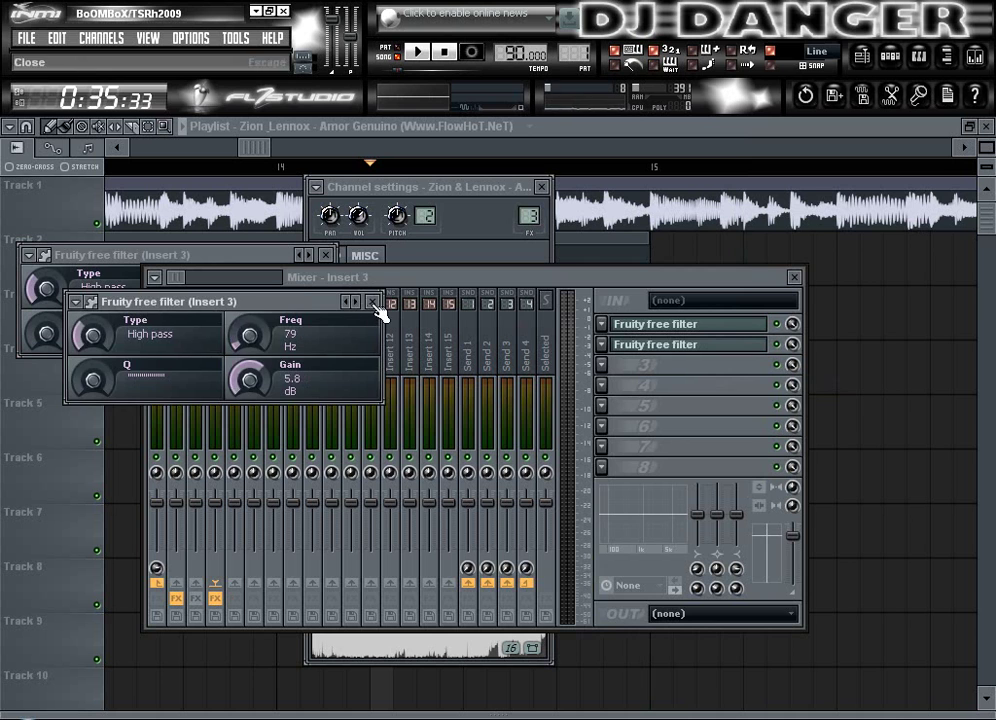
left_click(372, 302)
left_click(326, 256)
left_click(793, 278)
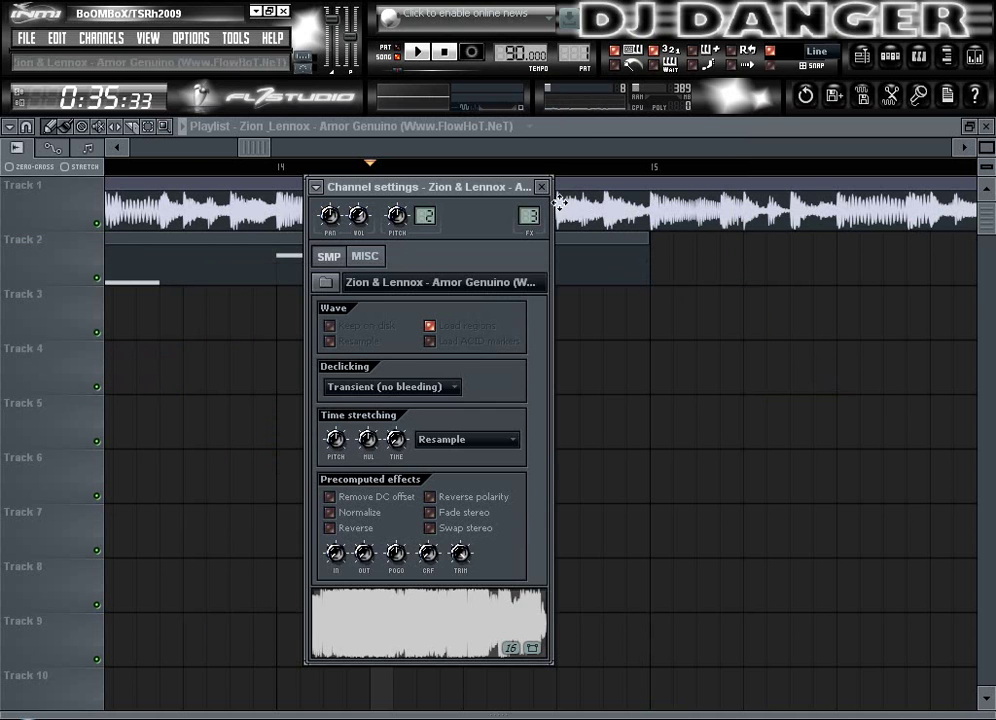
left_click(539, 187)
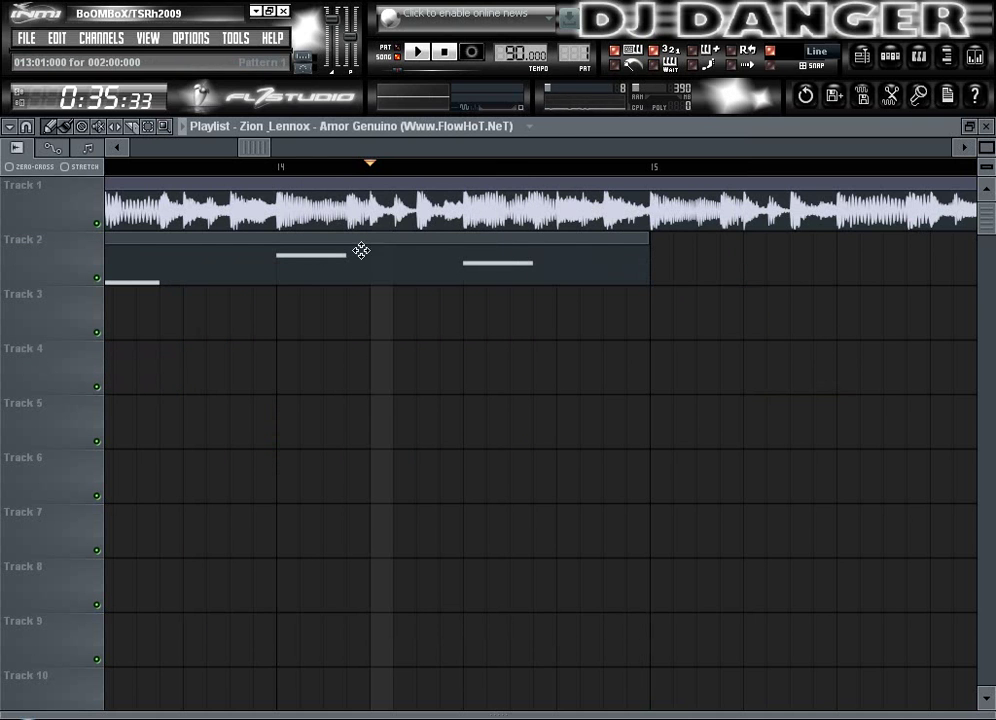
Adjust the song clip's channel volume during playback from before bar 13 and remove the Pattern 1 clip from Track 2.
mouse_move(250, 146)
left_mouse_down()
mouse_move(230, 147)
mouse_move(250, 150)
left_mouse_up()
left_click(241, 165)
key("space")
double_click(285, 189)
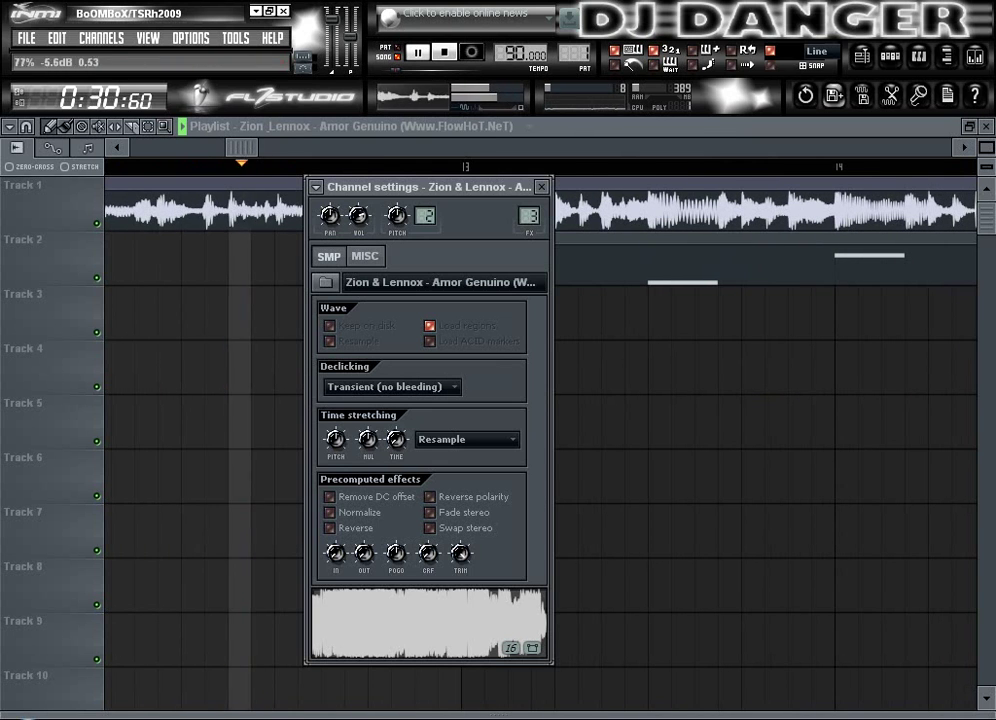
left_click(541, 187)
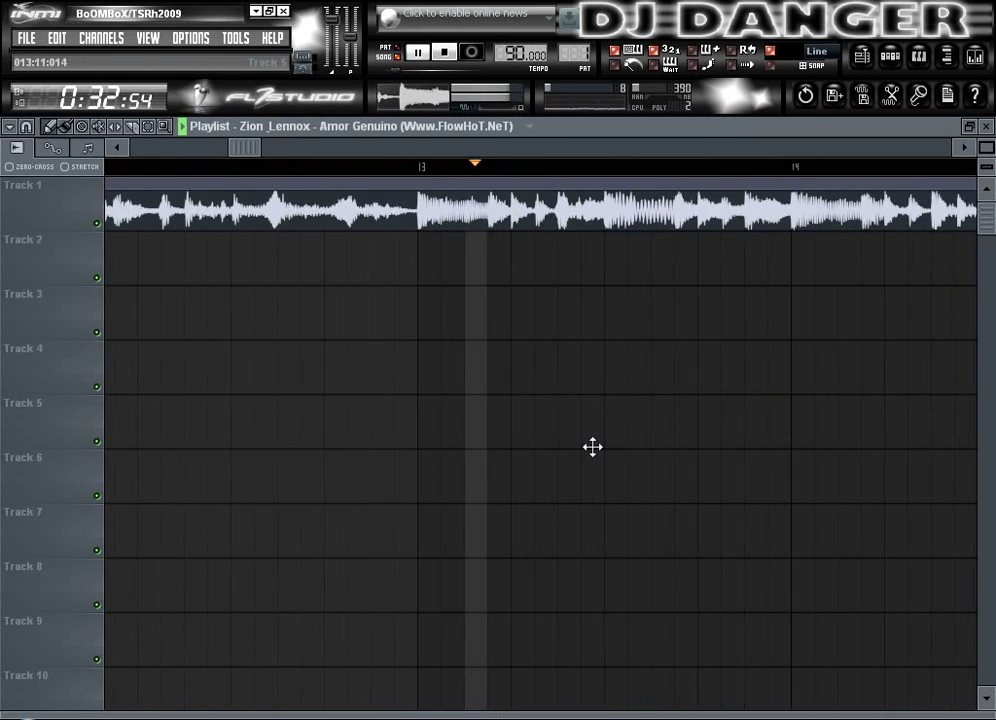
Replay the song from before bar 13 and try to place a Pattern 1 clip on Track 2 at bar 13.
left_click(158, 168)
left_click(326, 253)
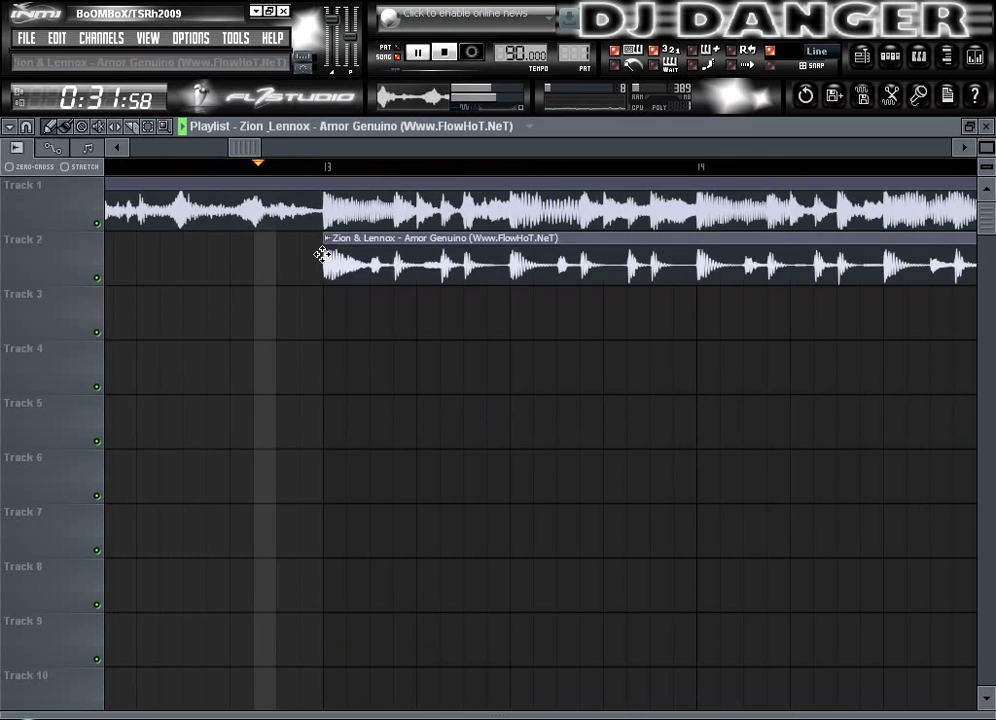
right_click(328, 253)
left_click(87, 148)
left_click(147, 170)
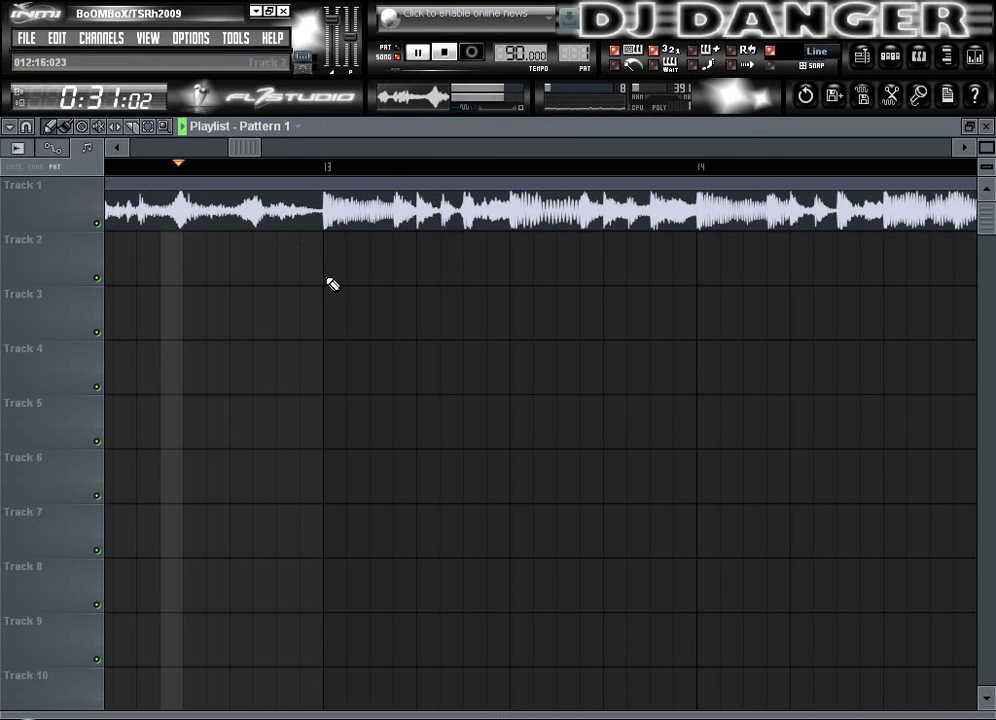
left_click(328, 272)
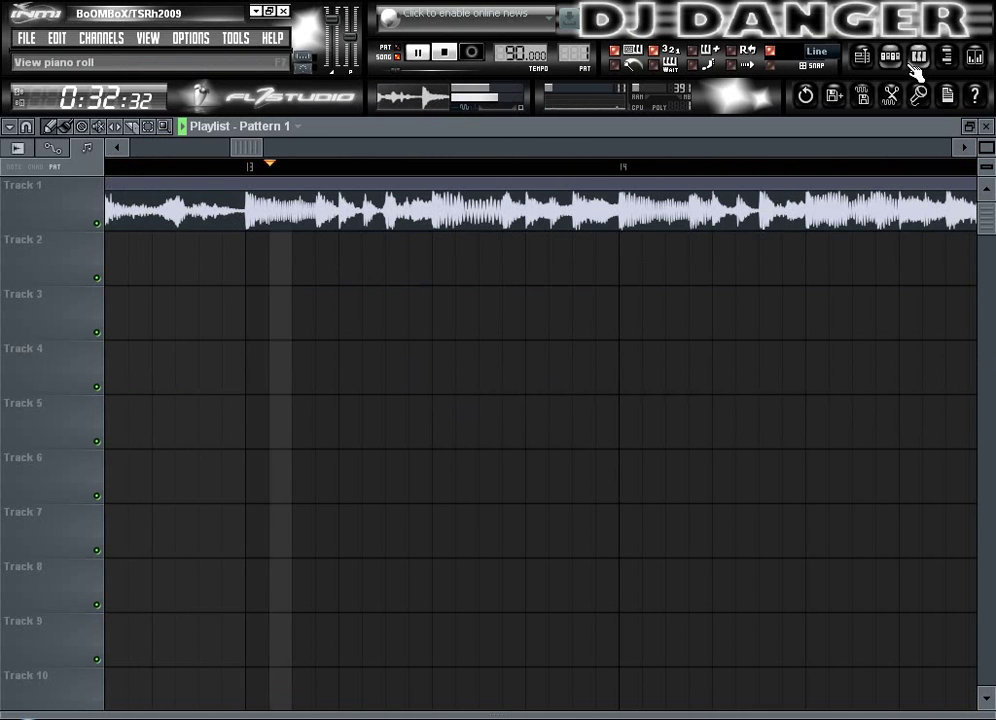
Stop playback, copy all four notes in the Bajo piano roll, and remove the shifted duplicates.
left_click(918, 56)
key("space")
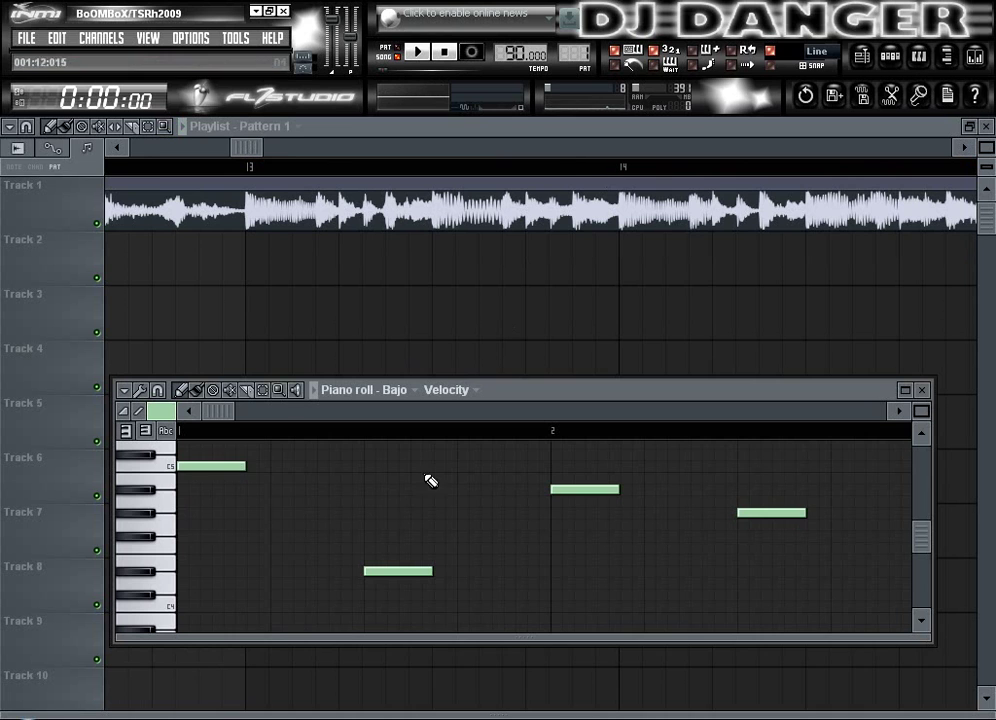
key("ctrl+a")
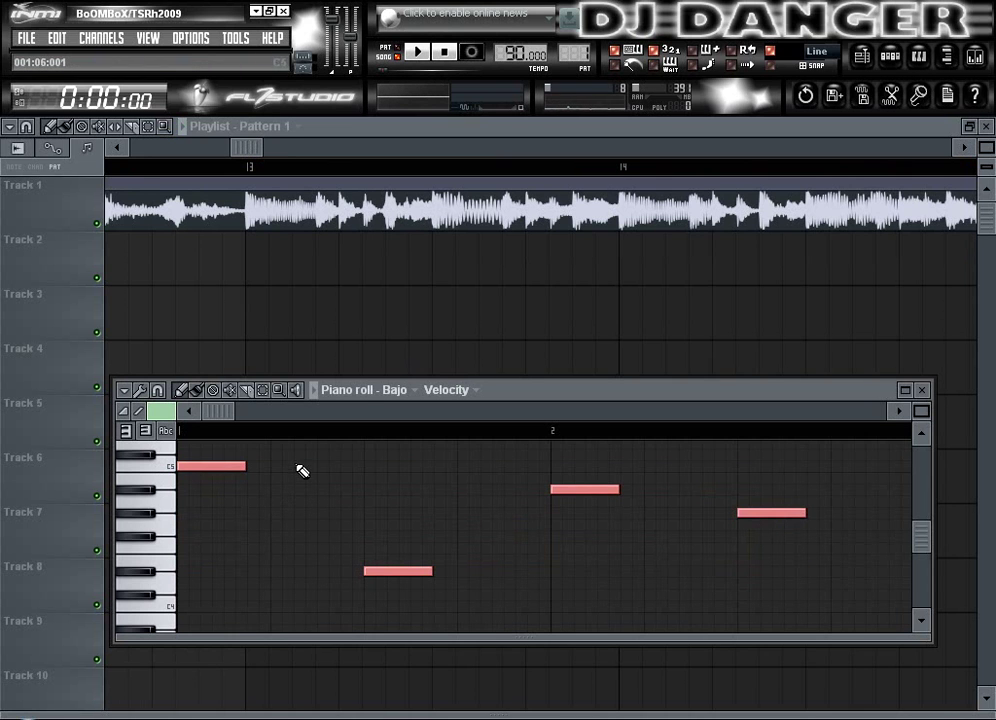
left_click_drag(227, 462, 325, 479)
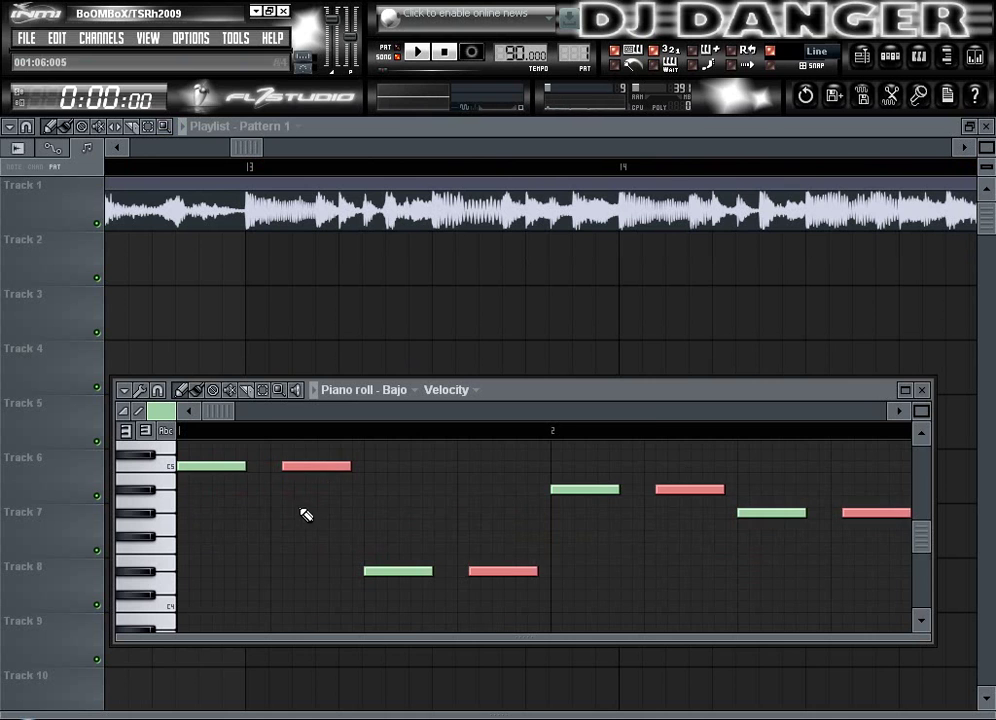
key("Delete")
Switch the piano roll to the Strings channel and select Strings in the step sequencer with all channels shown.
left_click(397, 391)
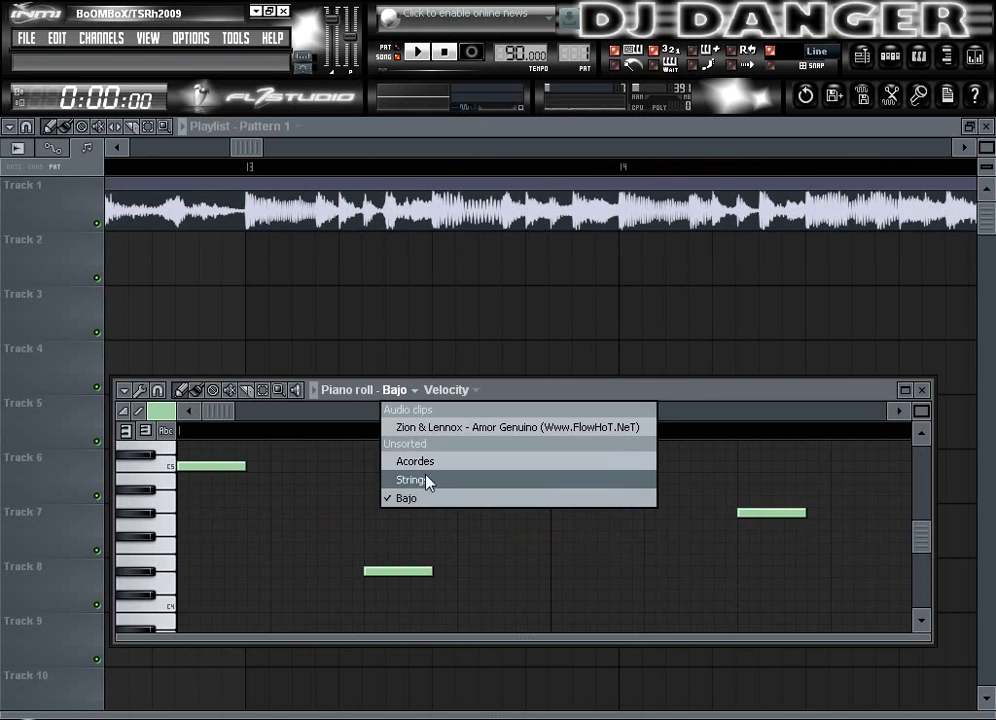
left_click(412, 480)
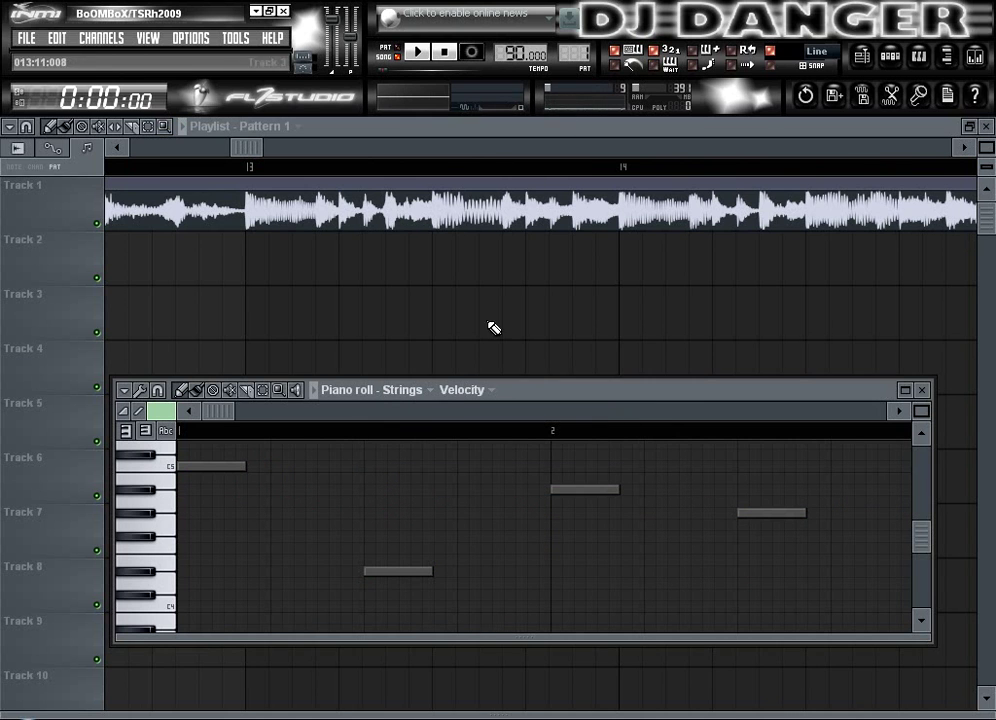
left_click(889, 58)
left_click(390, 462)
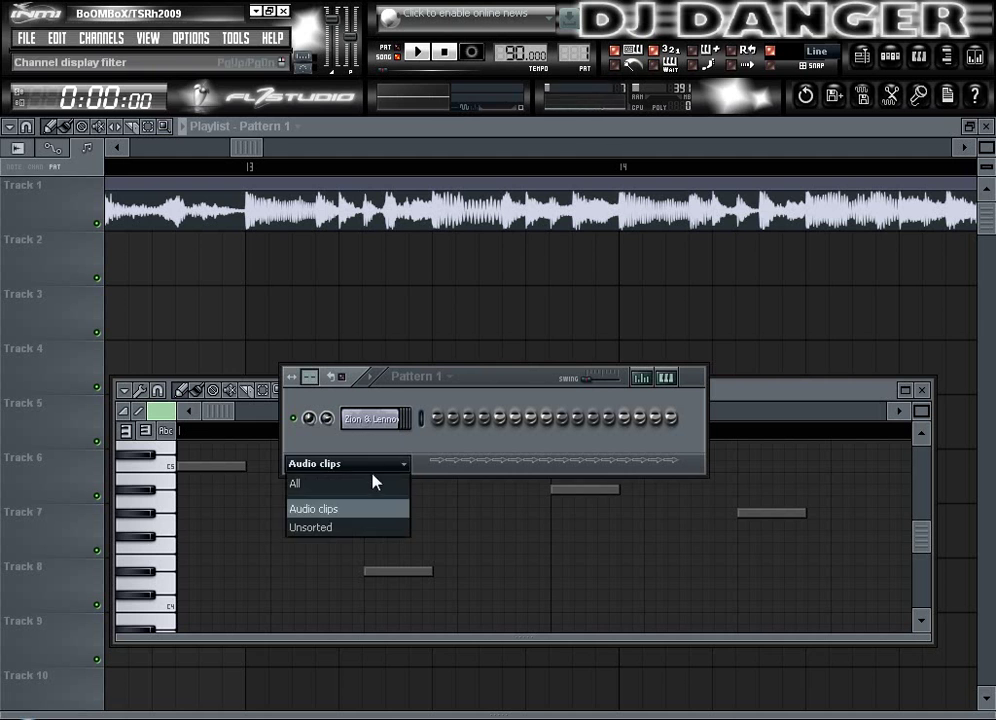
left_click(378, 480)
left_click(421, 447)
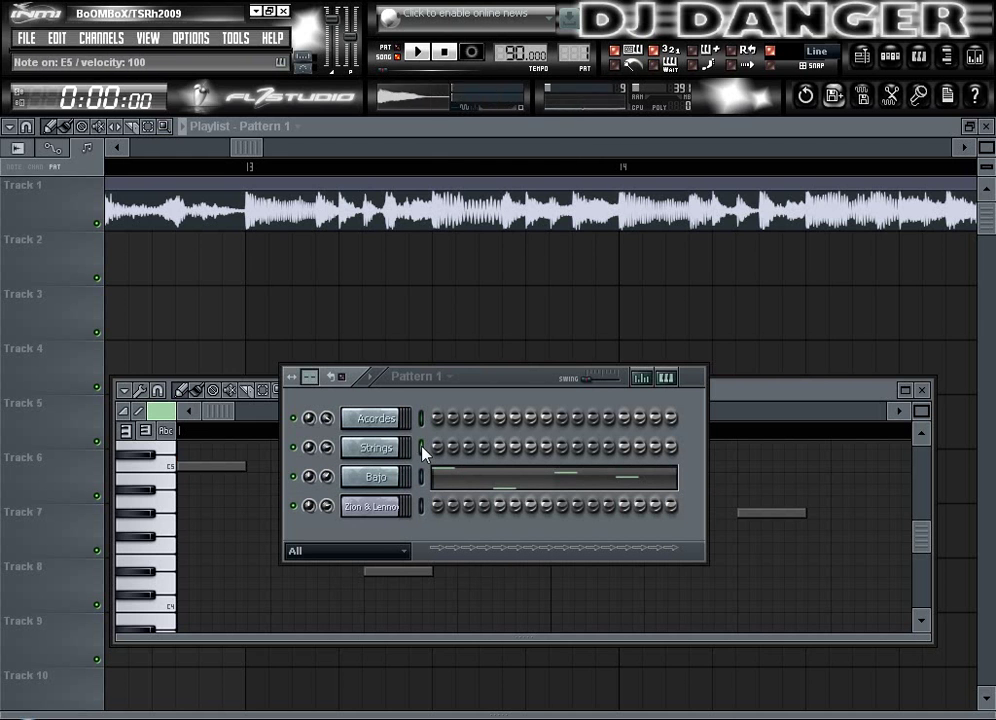
left_click(894, 59)
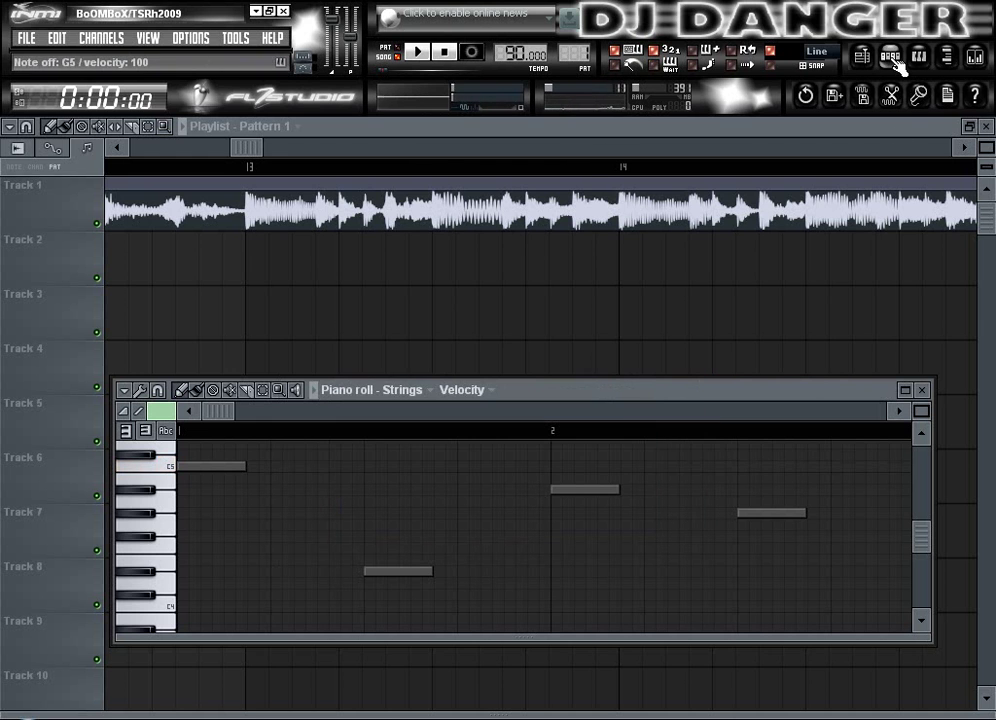
Examine the effects loaded on mixer track Insert 2.
key("F9")
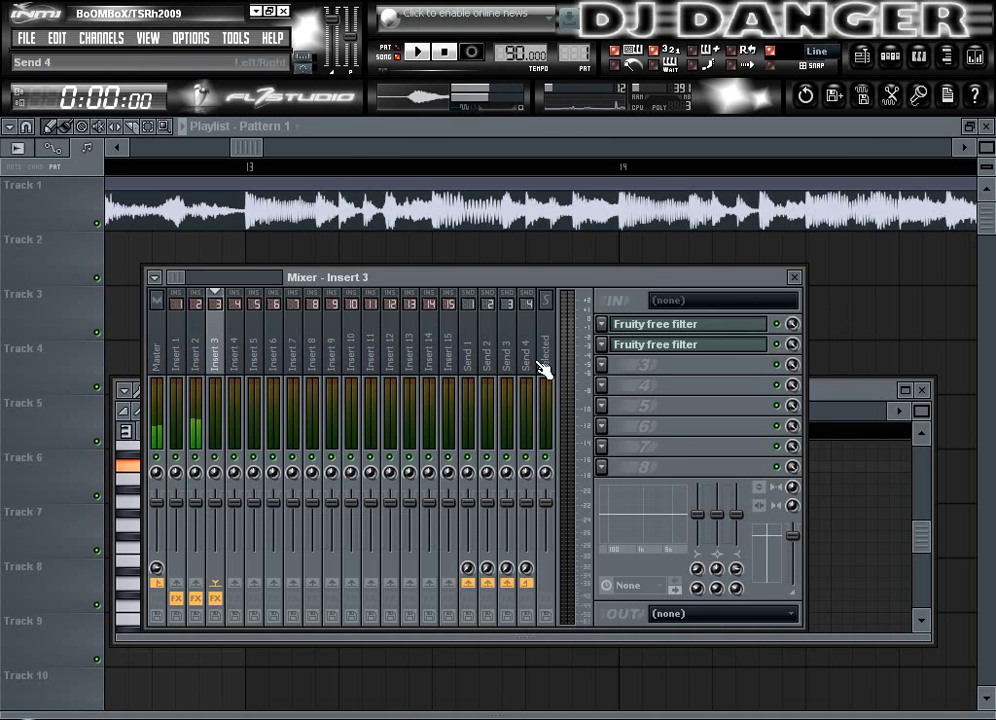
left_click(196, 365)
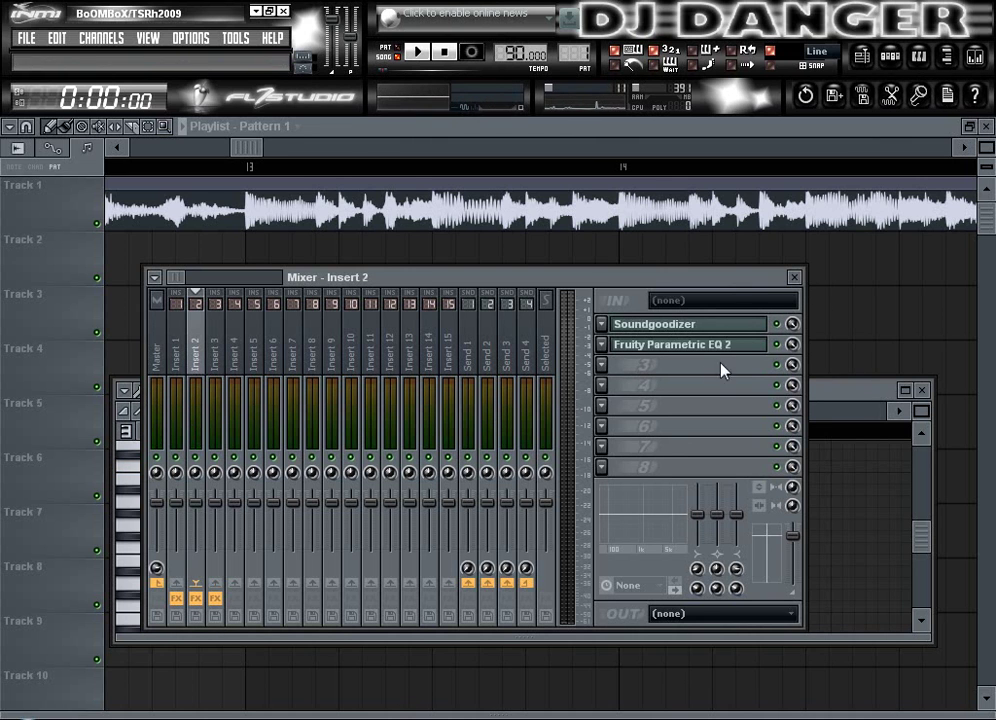
left_click(796, 278)
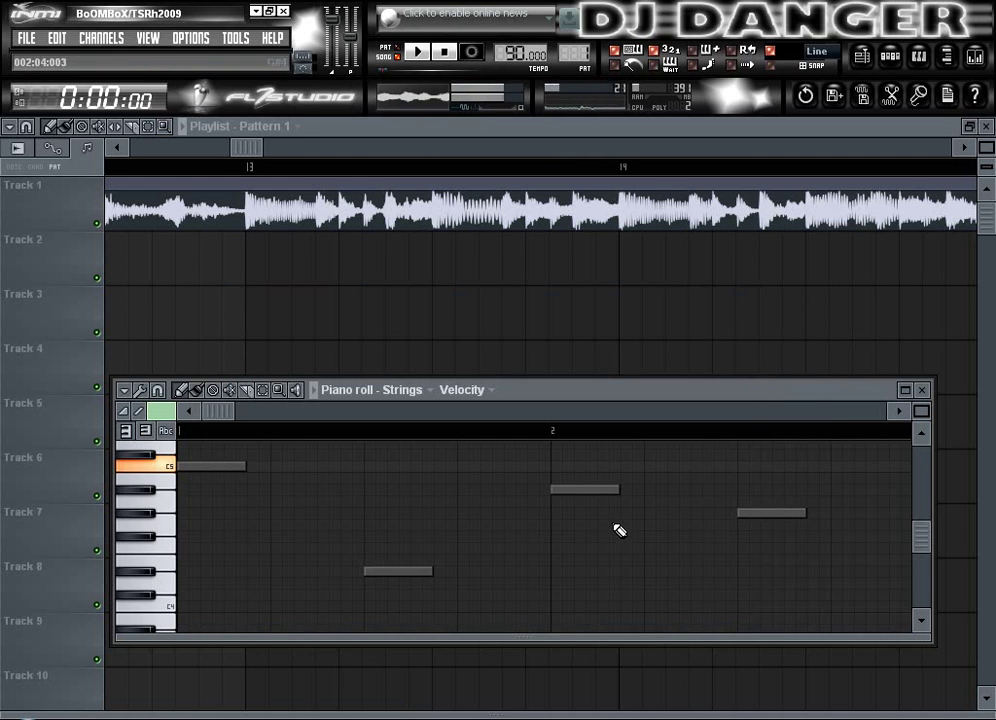
Switch to Pattern 2, paste the four bass notes into the Strings piano roll, and move them to the start of bar 1.
scroll(619, 530, "up", 3)
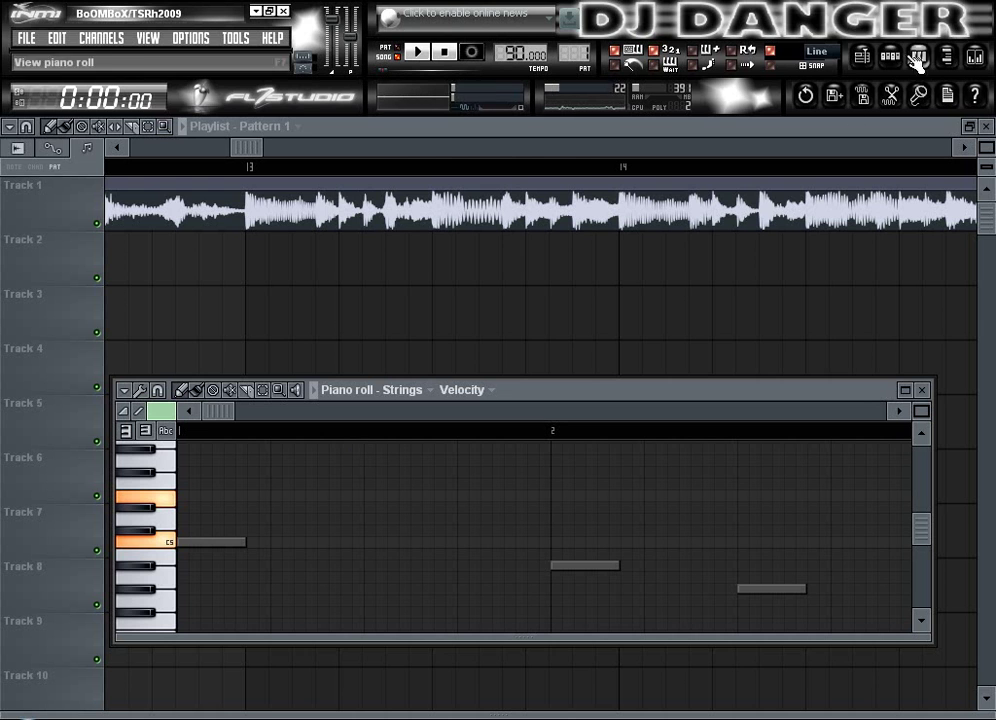
left_click_drag(577, 54, 577, 45)
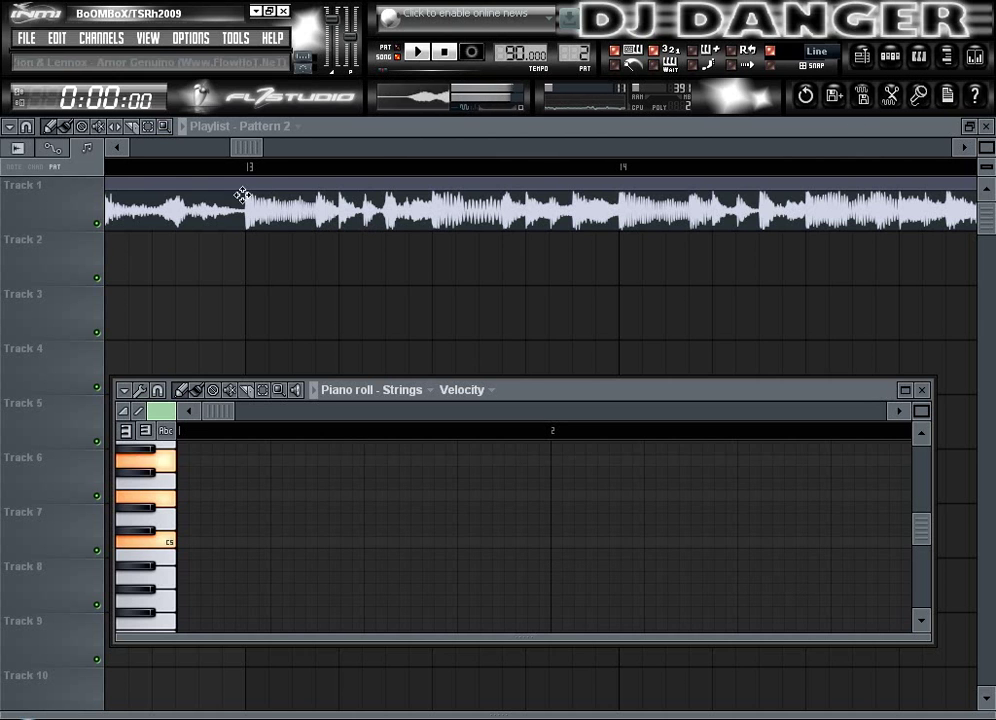
key("ctrl+v")
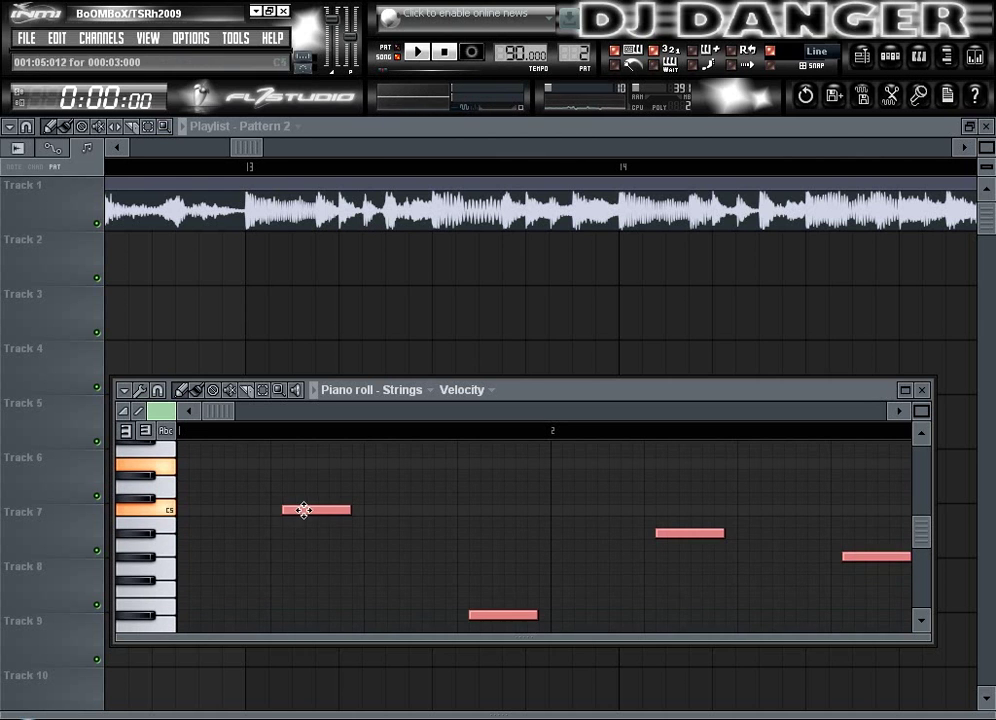
left_click_drag(304, 510, 180, 514)
left_click(300, 497)
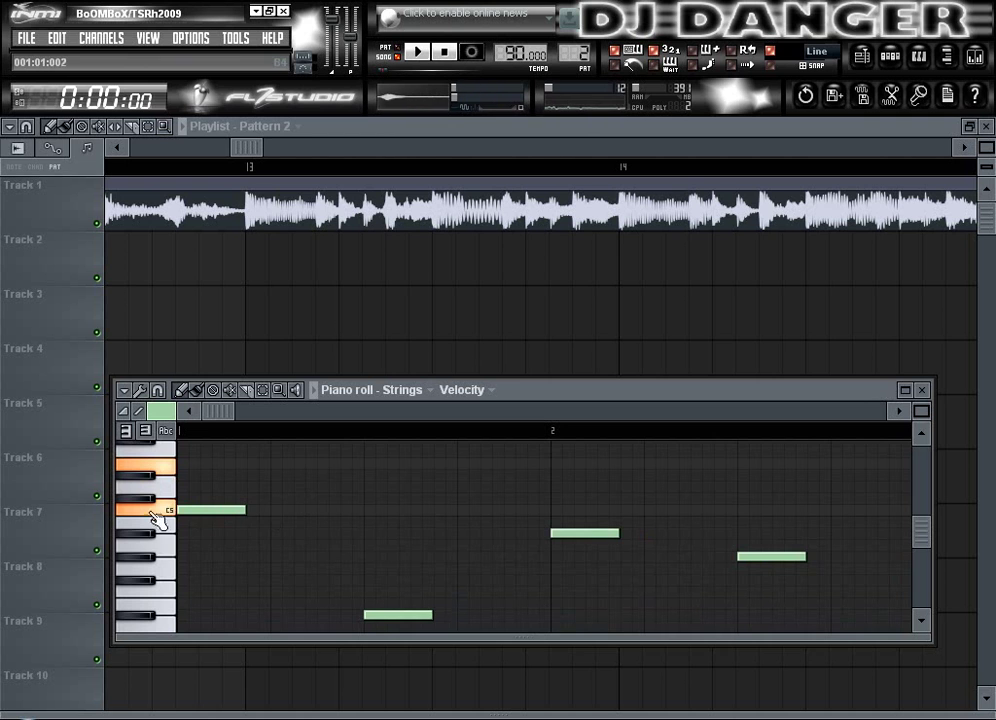
Build the first Strings chord at the start of bar 1 by adding E5 and G5 above the C5 note.
left_click_drag(255, 551, 256, 570)
key("q")
key("e")
key("t")
left_click_drag(209, 516, 209, 547)
left_click(205, 515)
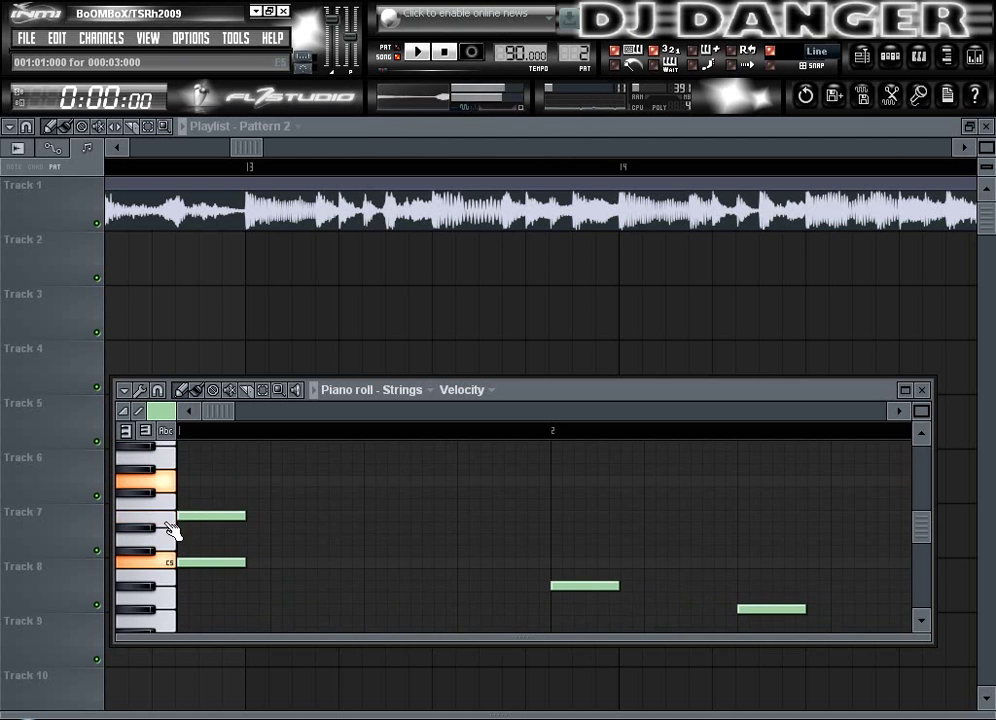
left_click(201, 489)
scroll(318, 558, "down", 2)
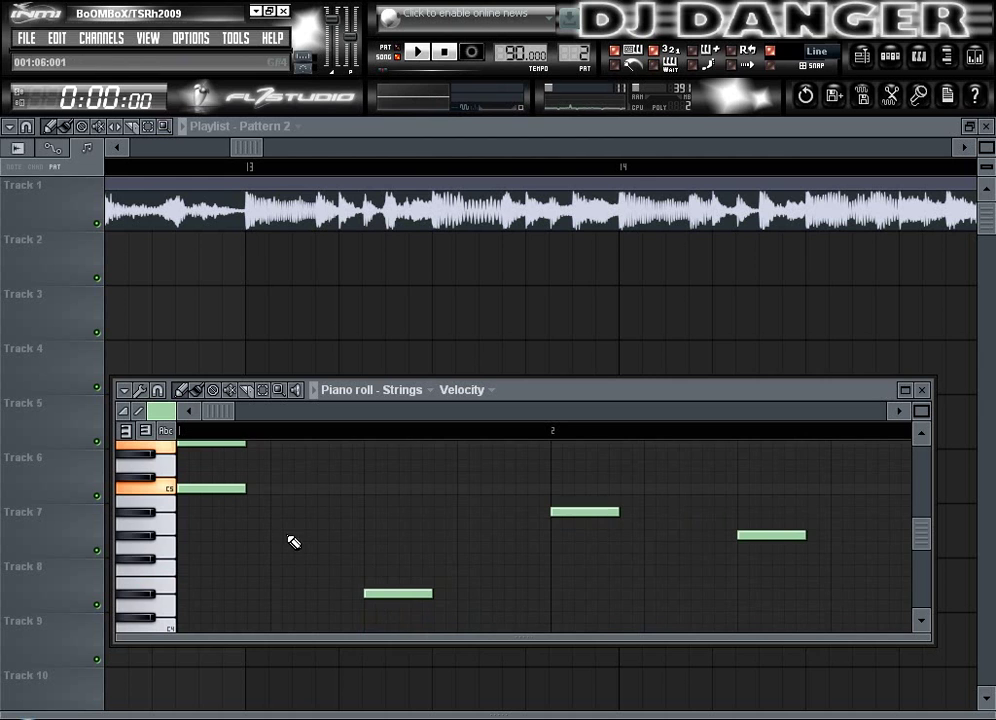
scroll(282, 598, "up", 3)
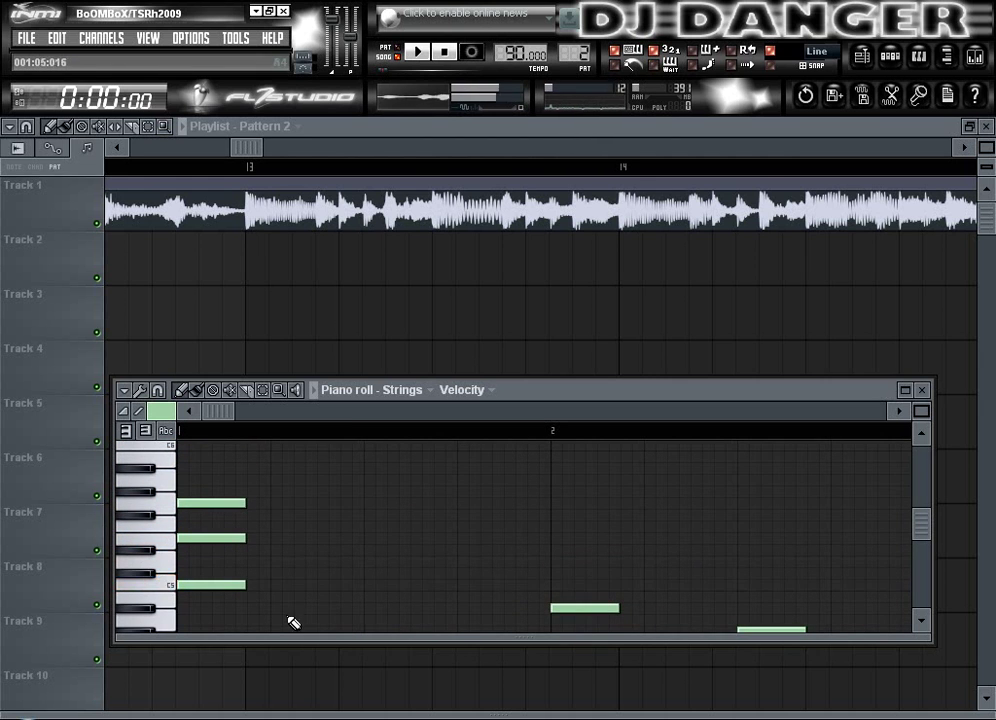
Build the second chord in bar 1 by adding G4 and A#4 above the low D#4 note, and audition it.
scroll(505, 507, "down", 4)
scroll(422, 602, "up", 2)
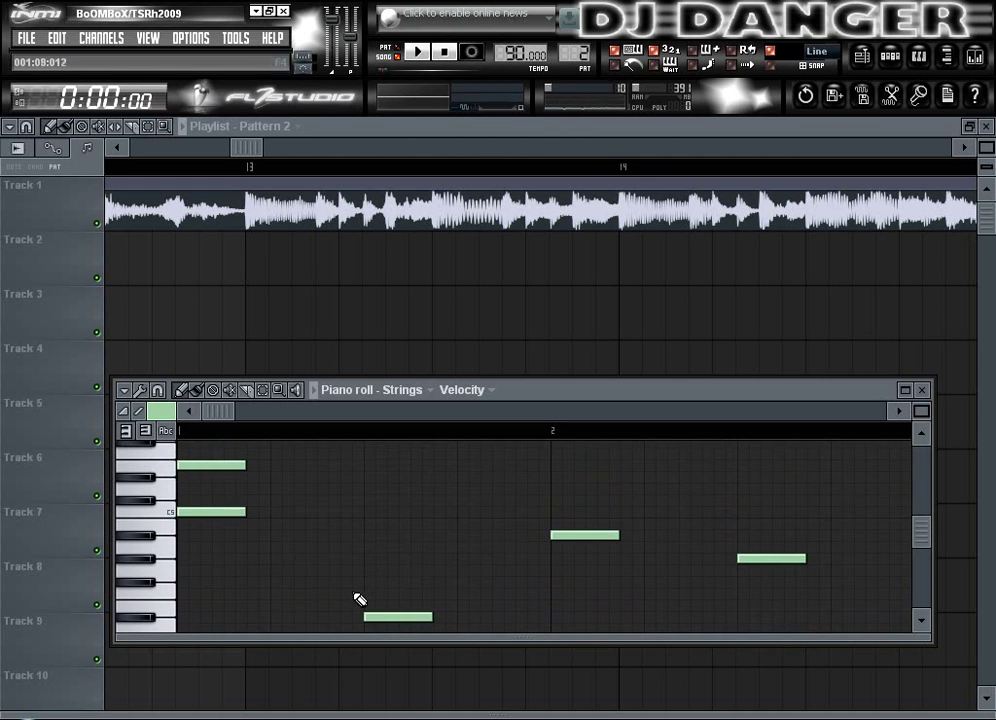
scroll(392, 561, "up", 1)
scroll(387, 585, "down", 1)
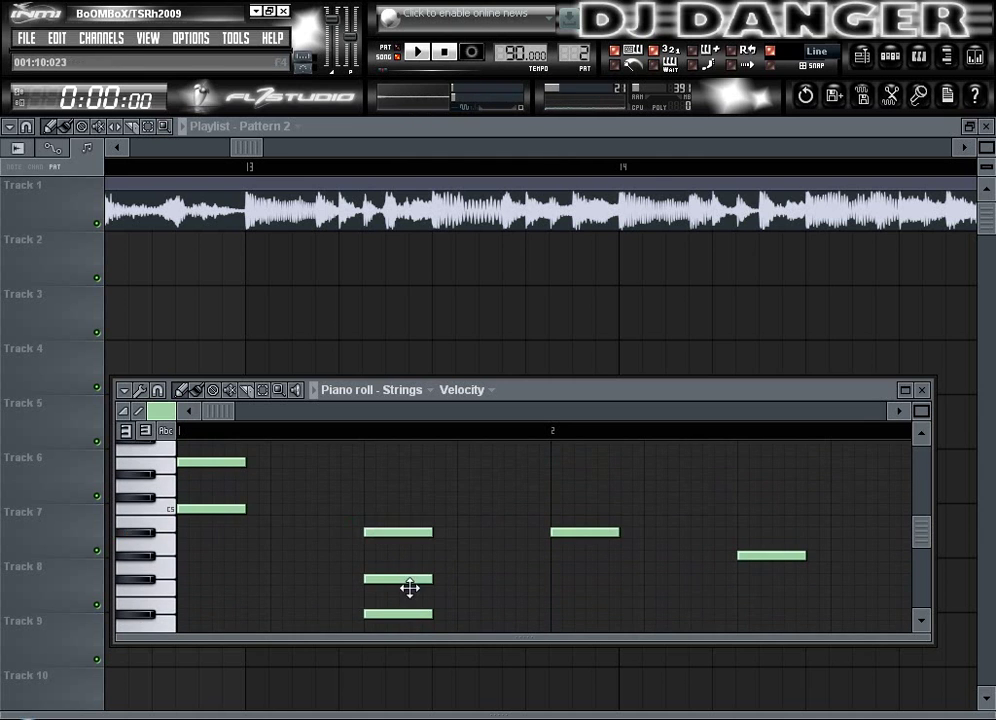
scroll(410, 588, "up", 1)
key("space")
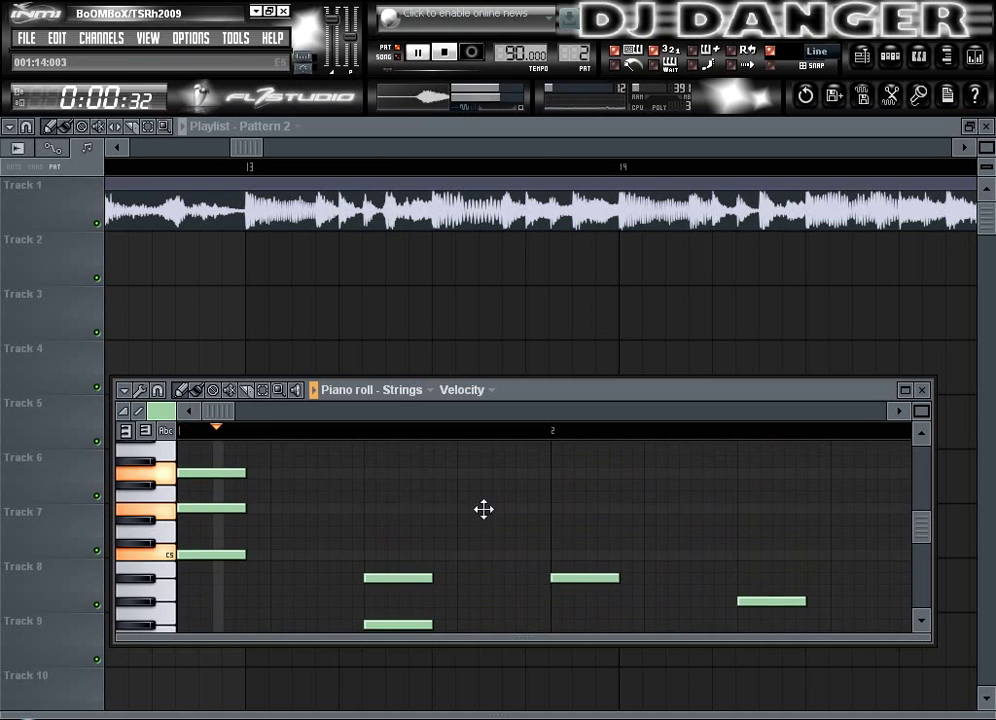
scroll(495, 500, "down", 1)
left_click_drag(409, 587, 469, 633)
key("space")
key("space")
Build the third chord at the start of bar 2 by adding D5 and F5 above the A#4 note.
left_click_drag(510, 592, 392, 566)
key("space")
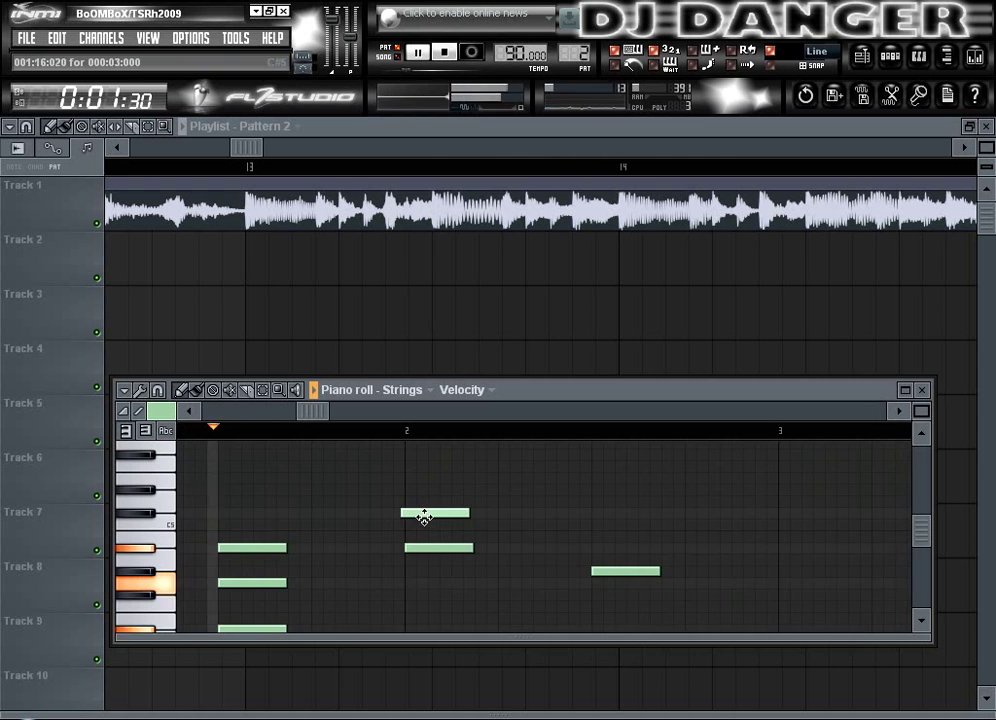
left_click(421, 467)
left_click_drag(421, 468, 417, 468)
key("space")
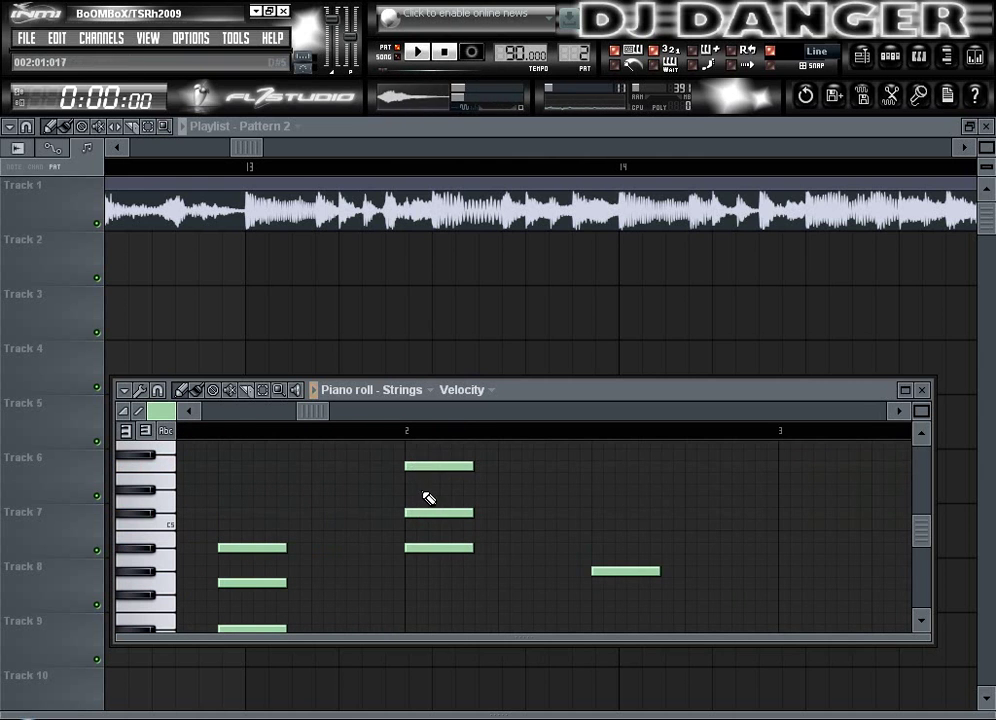
right_click(436, 503)
left_click_drag(429, 513, 427, 504)
Complete the fourth chord with C5 and D#5 above G#4, and lower the first chord's middle note to D#5.
left_click_drag(602, 549, 607, 487)
left_click(613, 490)
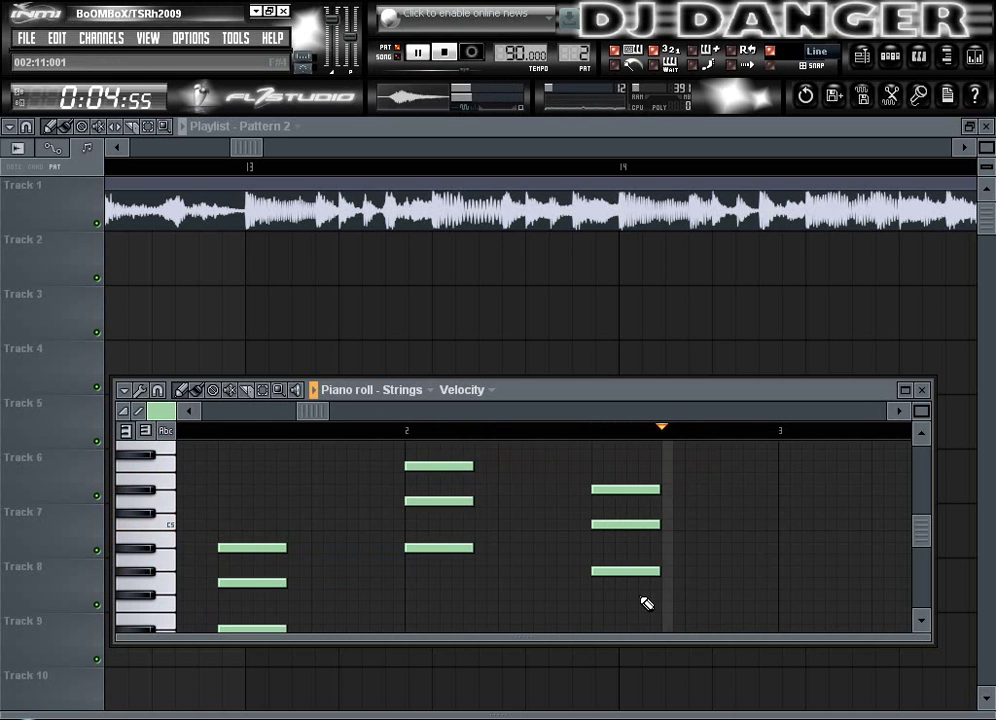
double_click(696, 392)
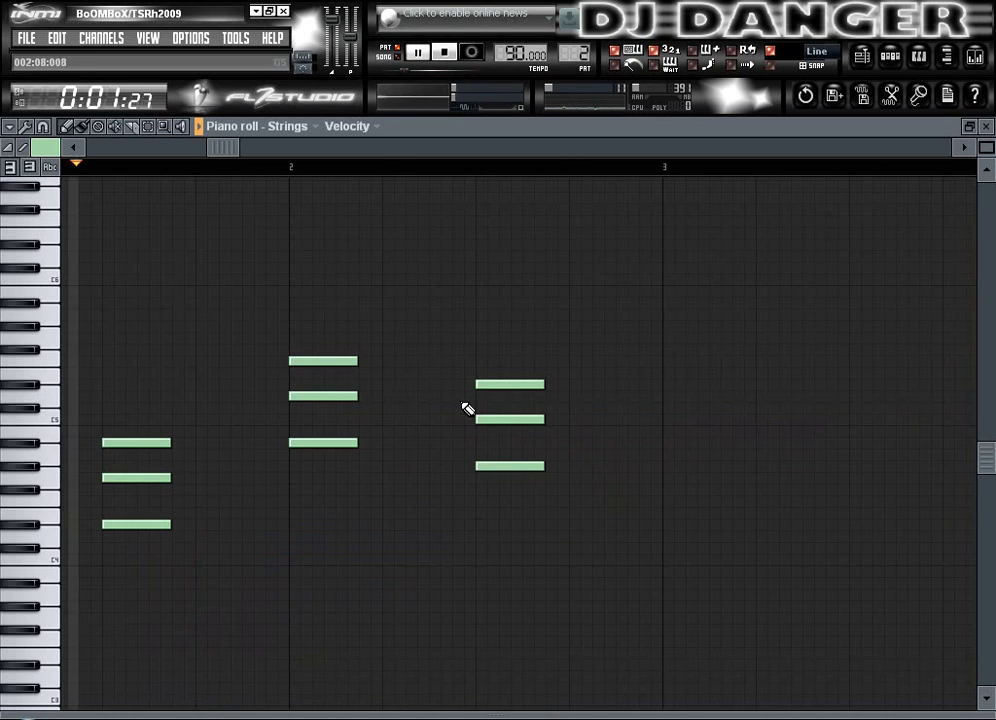
key("space")
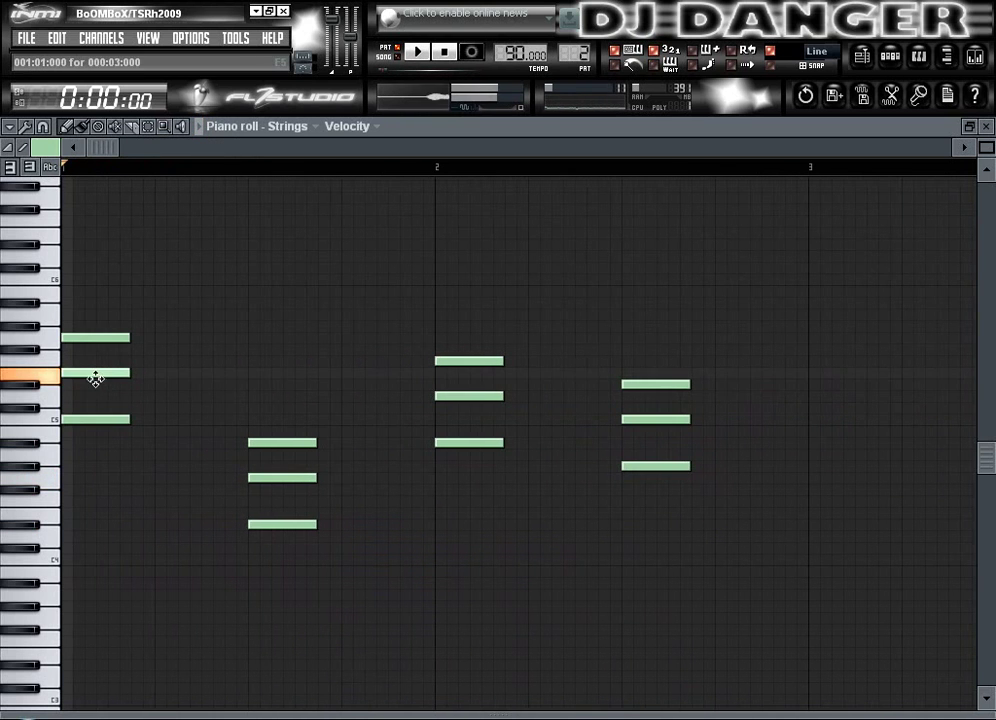
key("space")
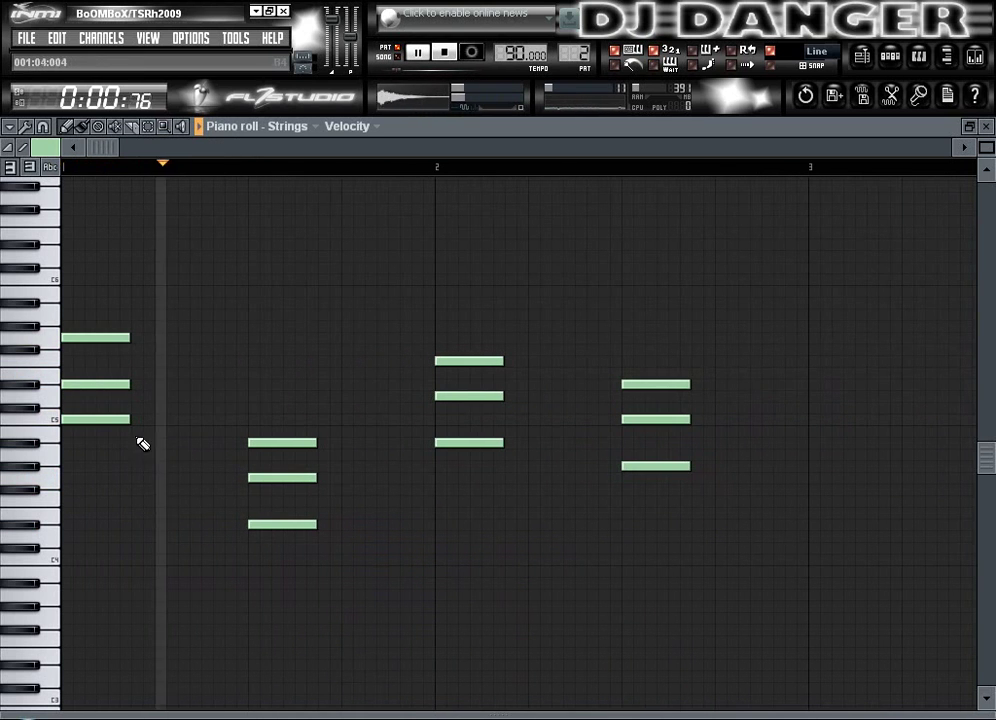
Rework all four Strings chords into pairs of shorter offbeat stabs, each two steps long, across bars 1 and 2.
left_click_drag(792, 692, 52, 310)
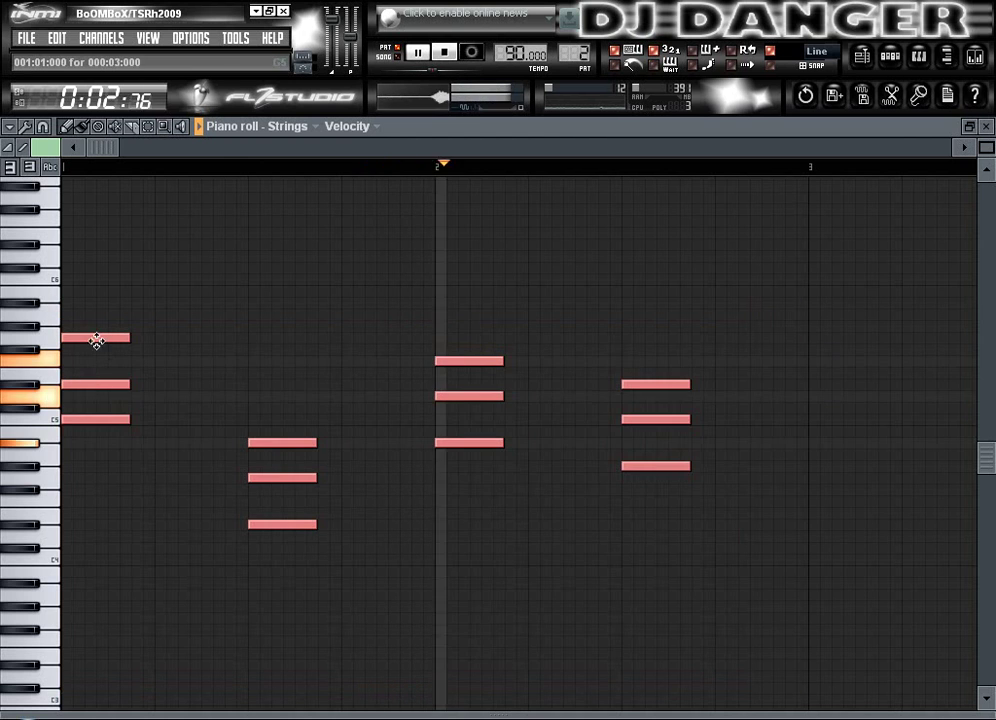
left_click_drag(123, 337, 223, 341)
key("space")
key("space")
key("space")
key("space")
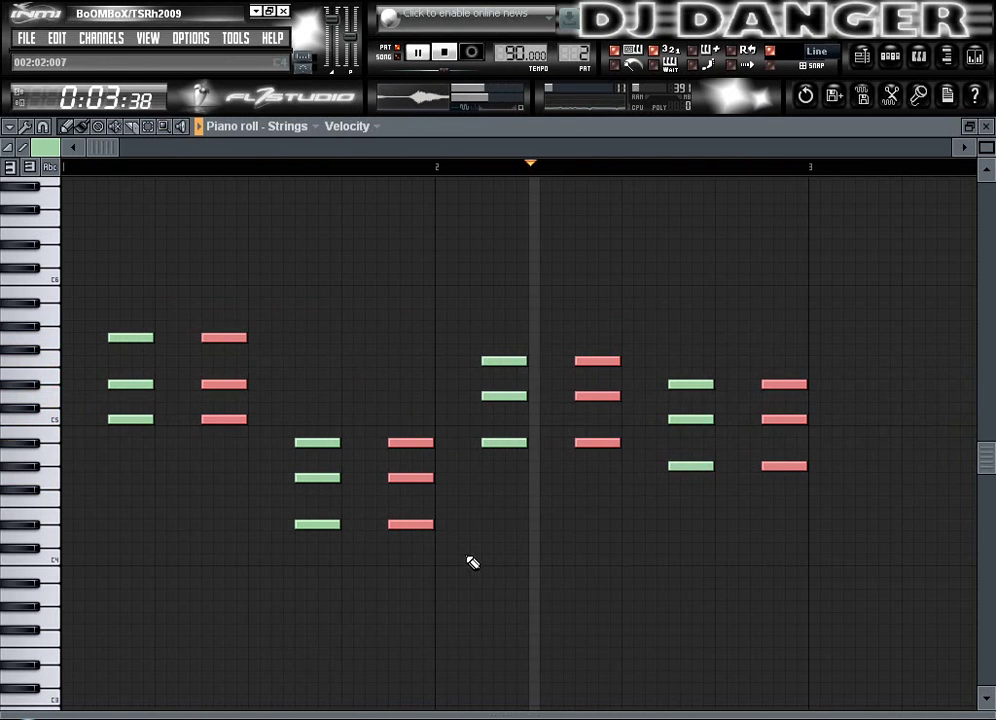
left_click(350, 573)
right_click(351, 573)
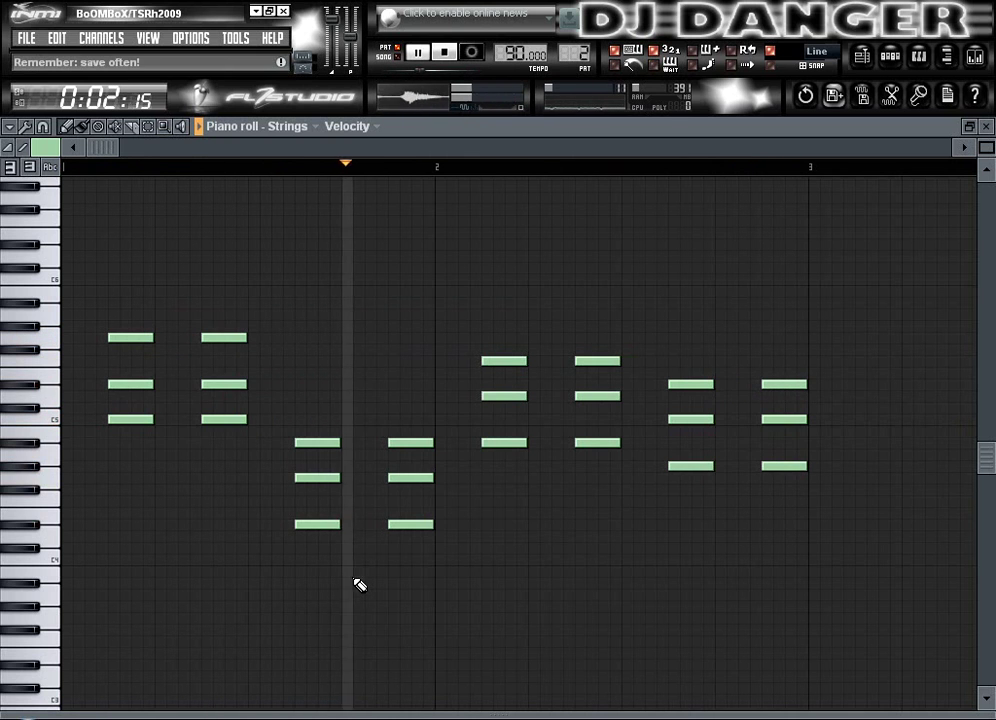
Transpose the second pair of chords in bar 1 up one octave and play the pattern back.
key("space")
left_click_drag(464, 564, 285, 432)
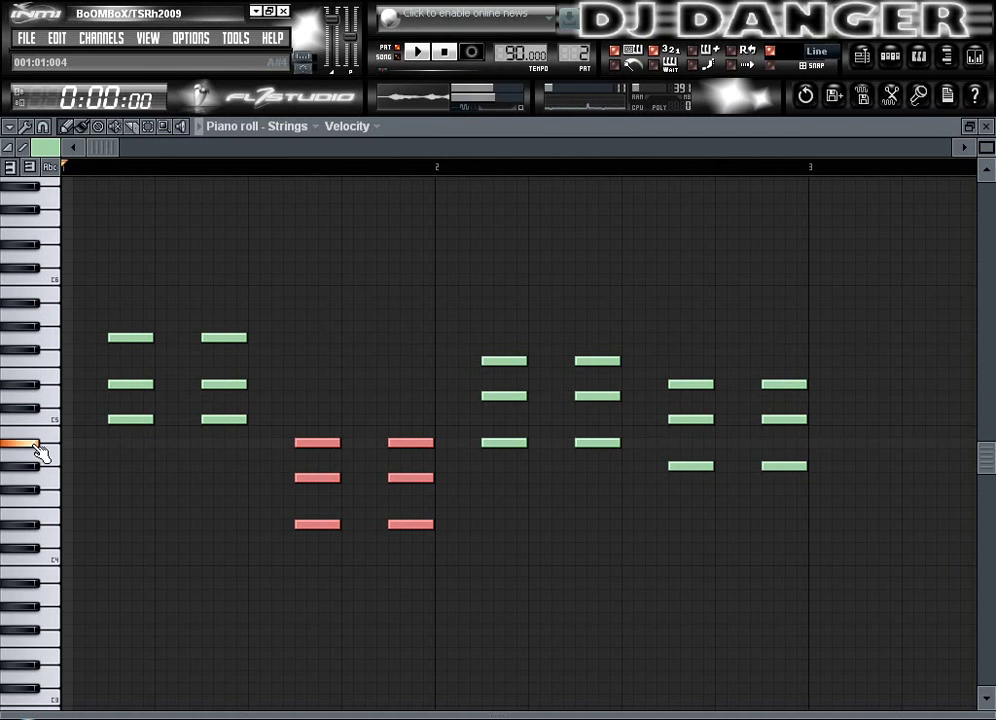
left_click_drag(307, 443, 318, 303)
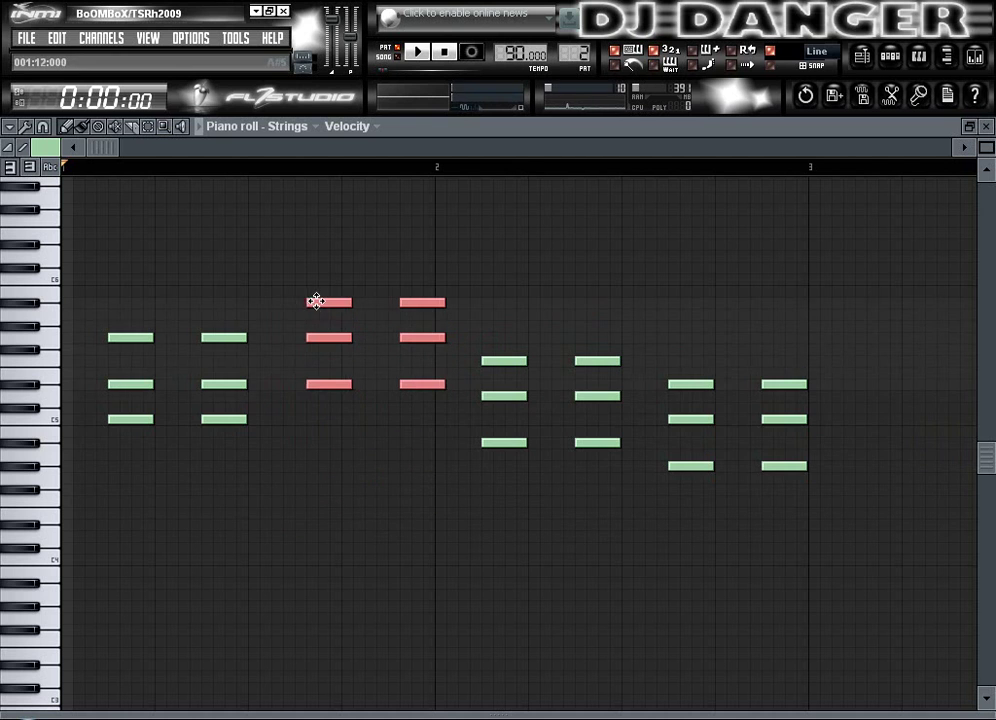
key("space")
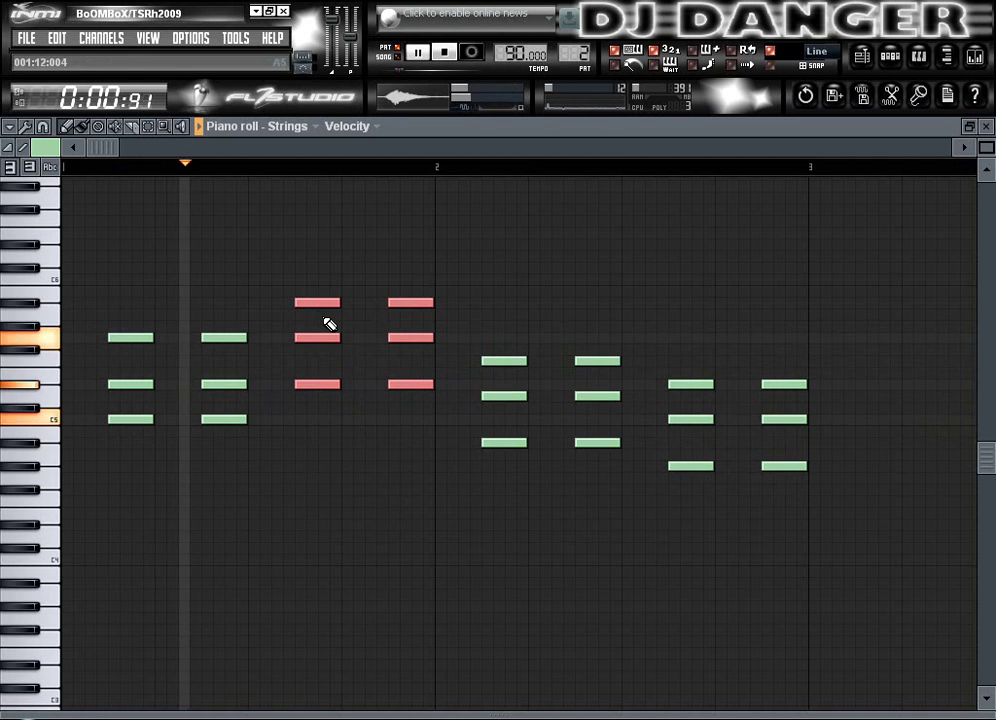
left_click(345, 503)
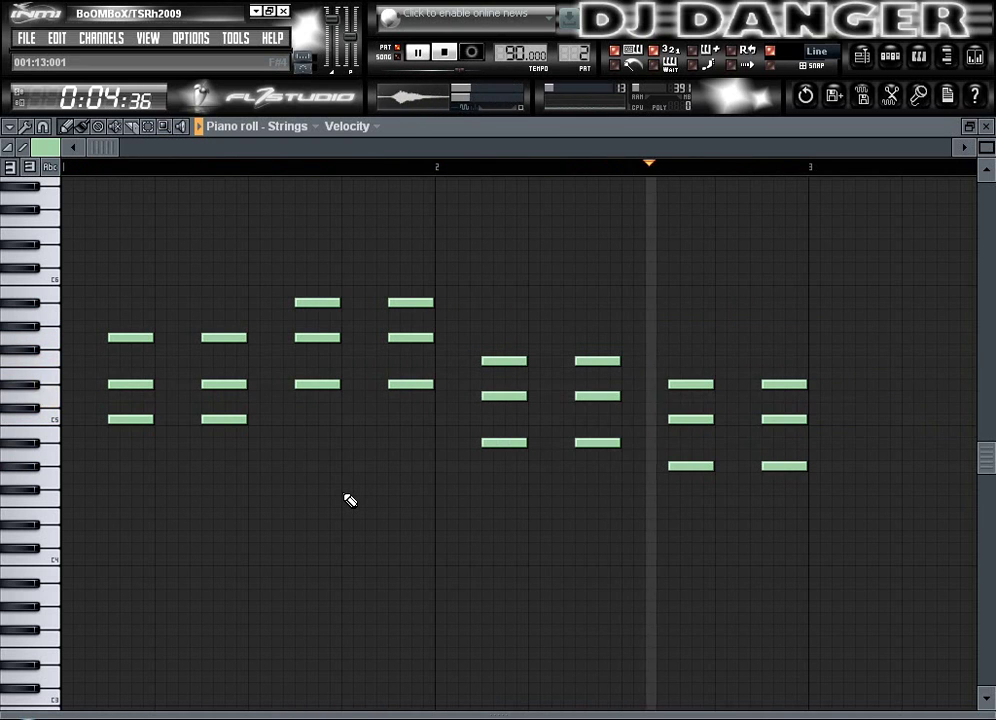
key("space")
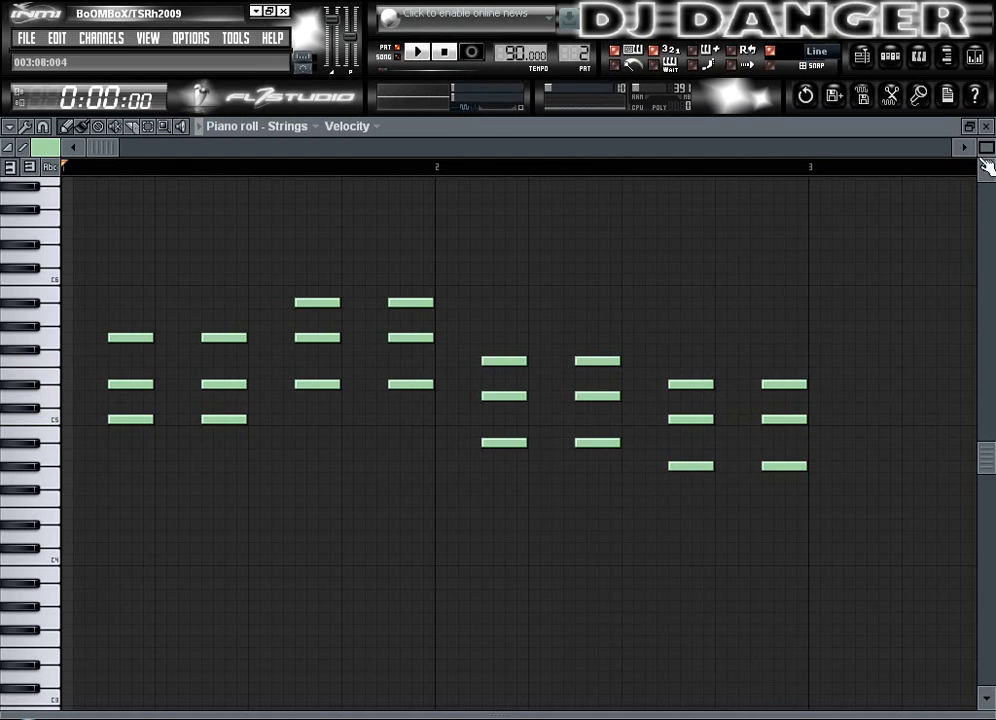
Copy all the Strings chords and paste them as a reference into the Bajo piano roll of Pattern 1.
left_click_drag(894, 597, 62, 280)
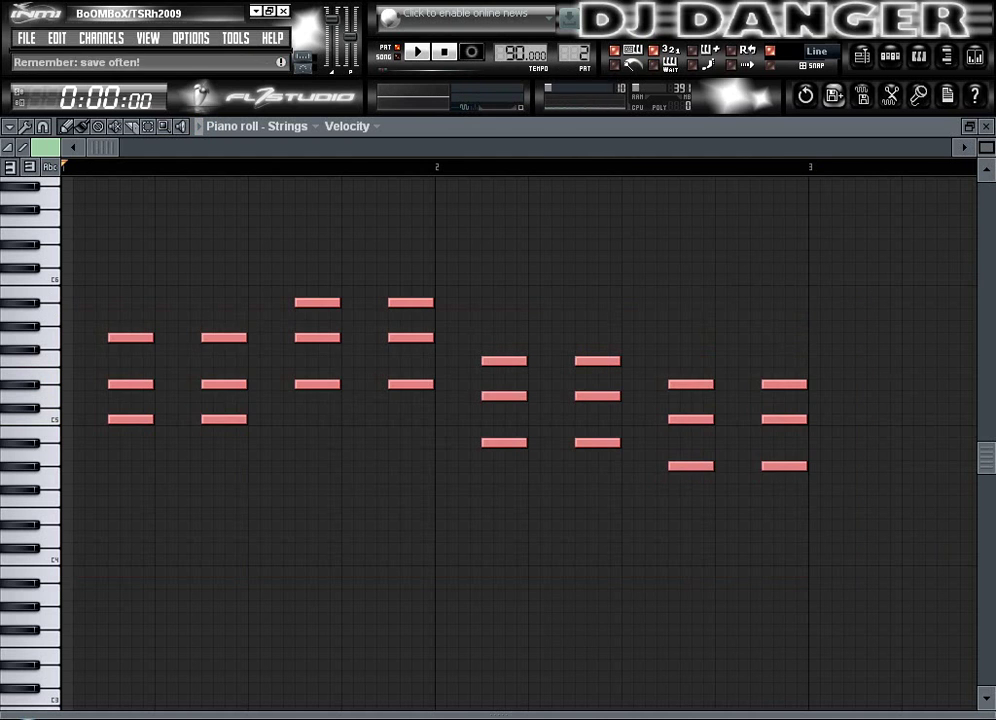
key("Delete")
left_click(287, 126)
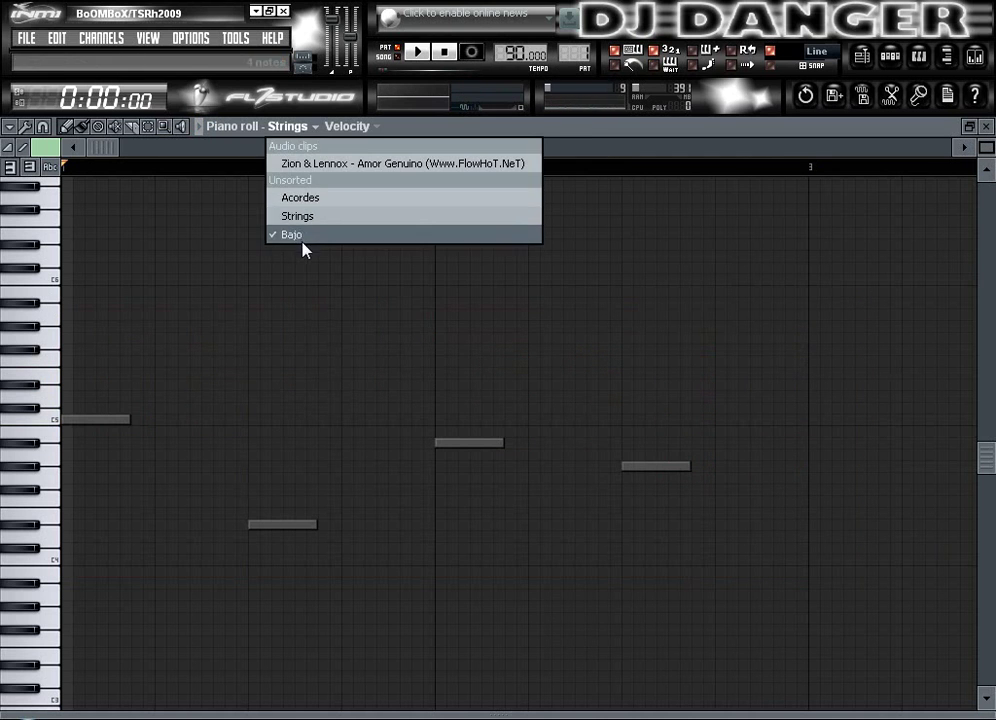
left_click(302, 233)
key("ctrl+v")
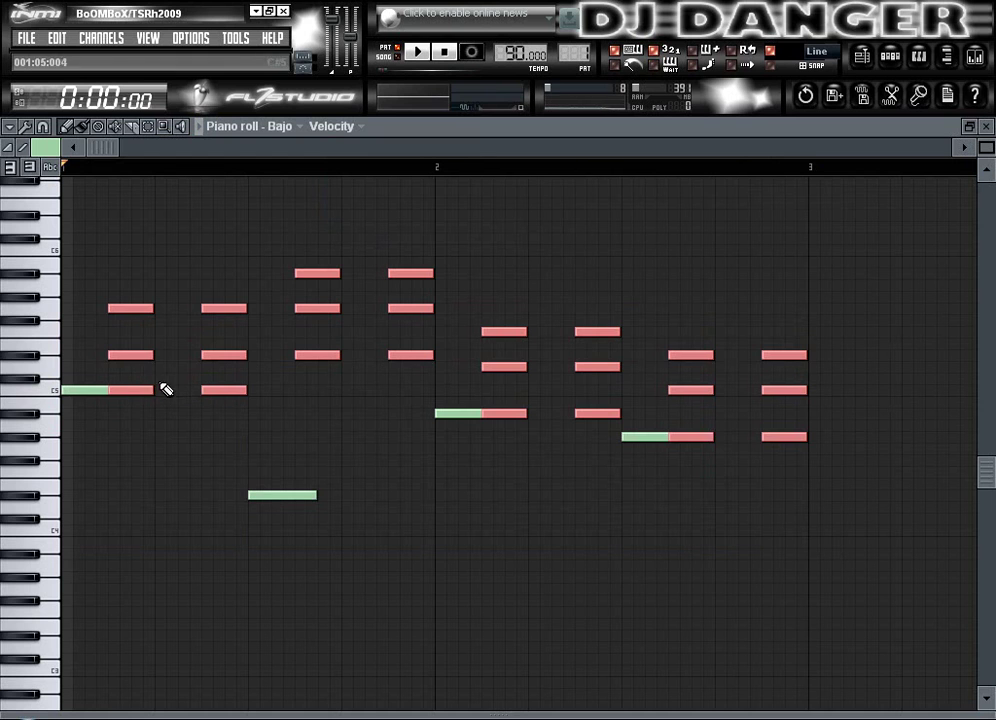
Clear the pasted reference chords and add short D#5 and G5 notes after the first bass note.
key("Delete")
left_click(175, 356)
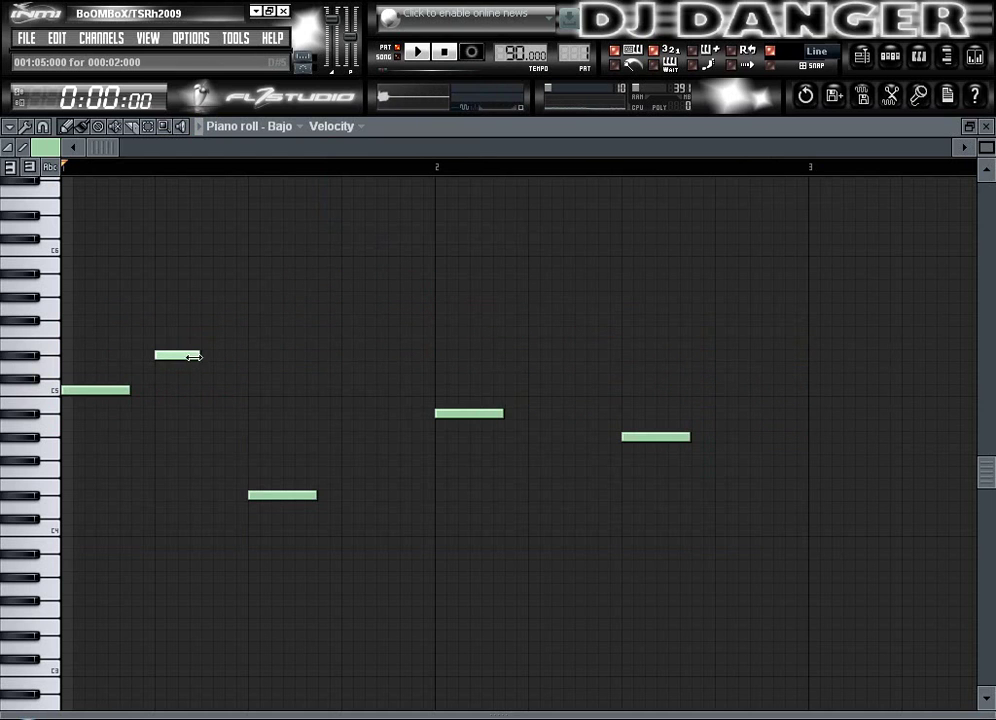
key("ctrl+v")
key("Delete")
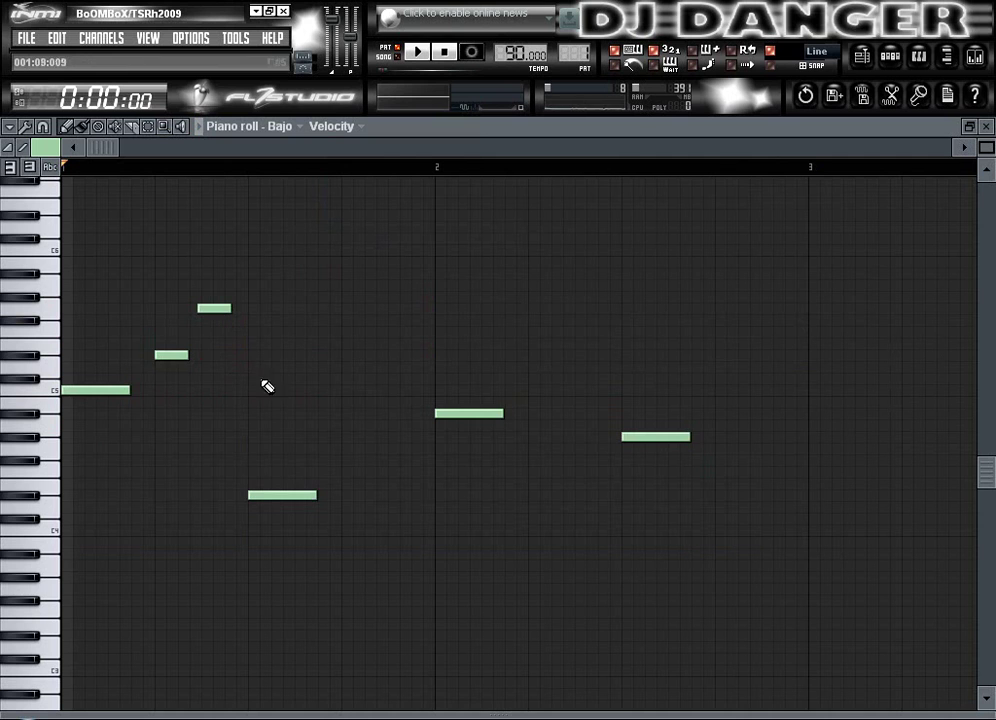
Raise the second bass note an octave to D#5 and add short G5 and A#5 notes after it, using temporary reference chords.
key("ctrl+v")
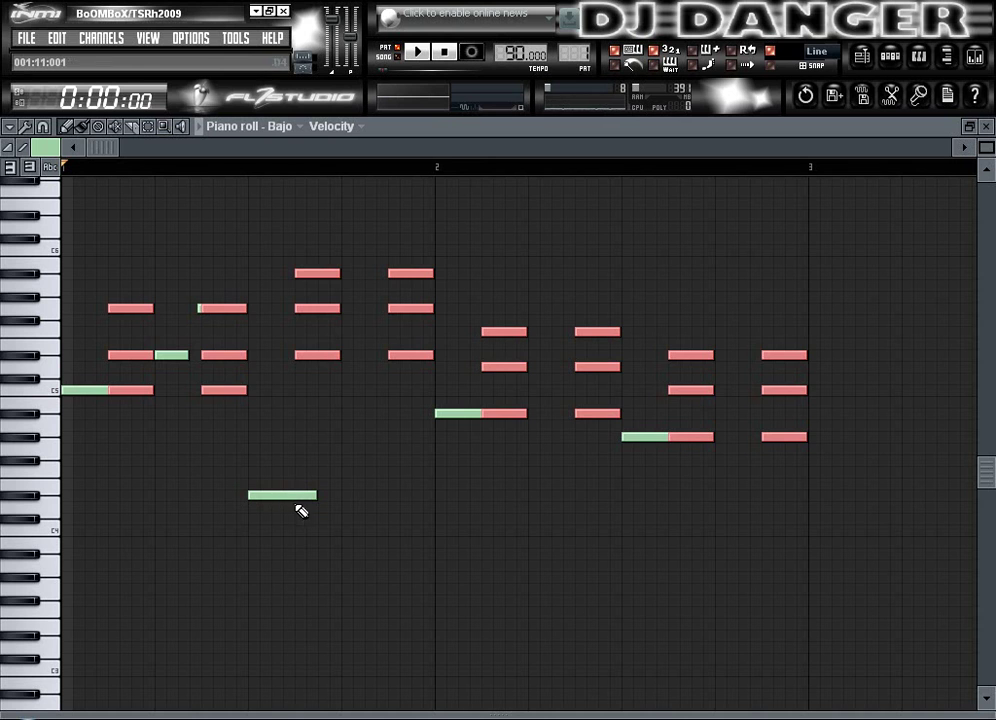
key("Delete")
left_click_drag(289, 494, 289, 354)
key("ctrl+v")
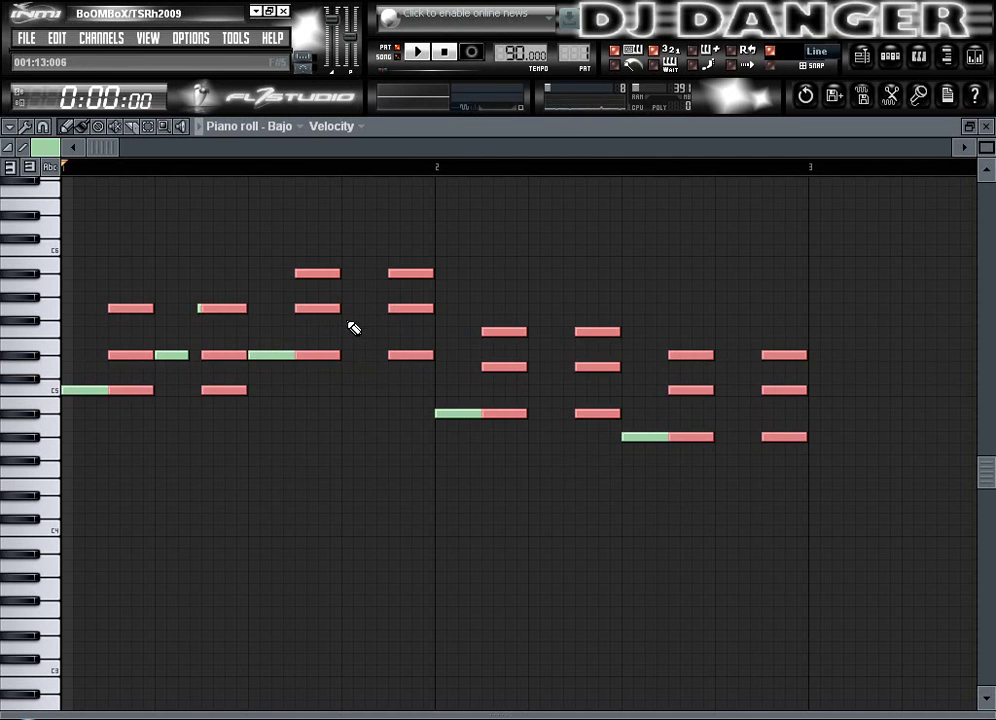
key("Delete")
left_click(358, 310)
right_click(352, 312)
left_click_drag(342, 316, 349, 296)
key("ctrl+v")
key("Delete")
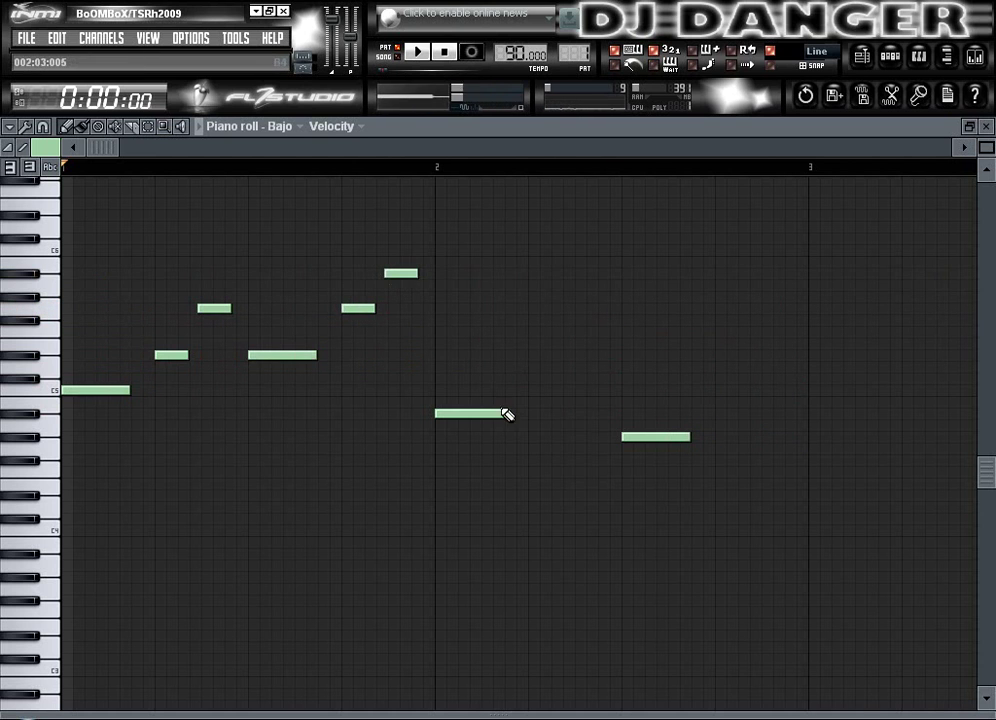
Add short D5 and F5 notes after the third bass note and C5 and D#5 after the fourth, then play the line back.
key("ctrl+v")
key("Delete")
key("ctrl+v")
key("Delete")
key("ctrl+v")
key("Delete")
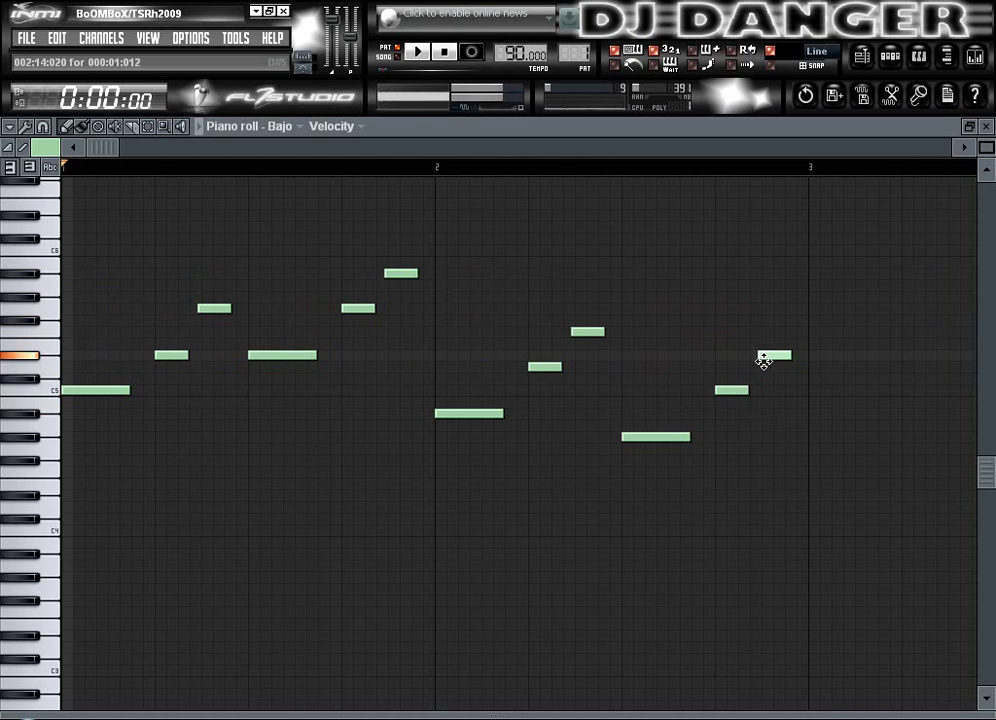
key("space")
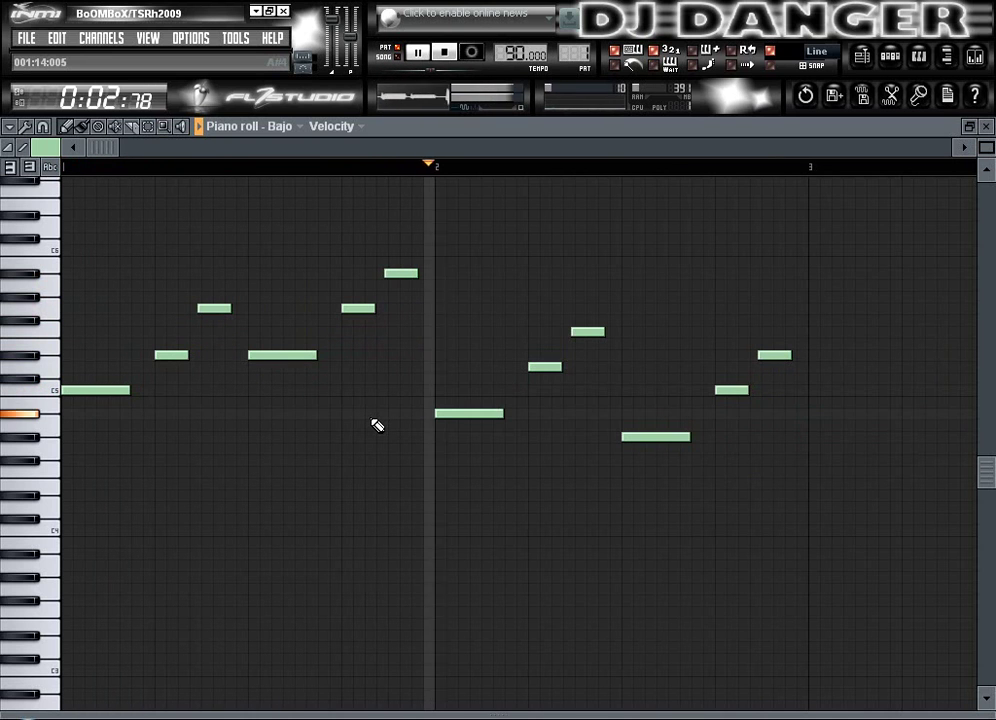
key("space")
Start song-mode playback with Pattern 2 selected and adjust the Amor Genuino audio clip's volume in its channel settings.
left_click_drag(800, 513, 514, 460)
left_click_drag(577, 53, 577, 45)
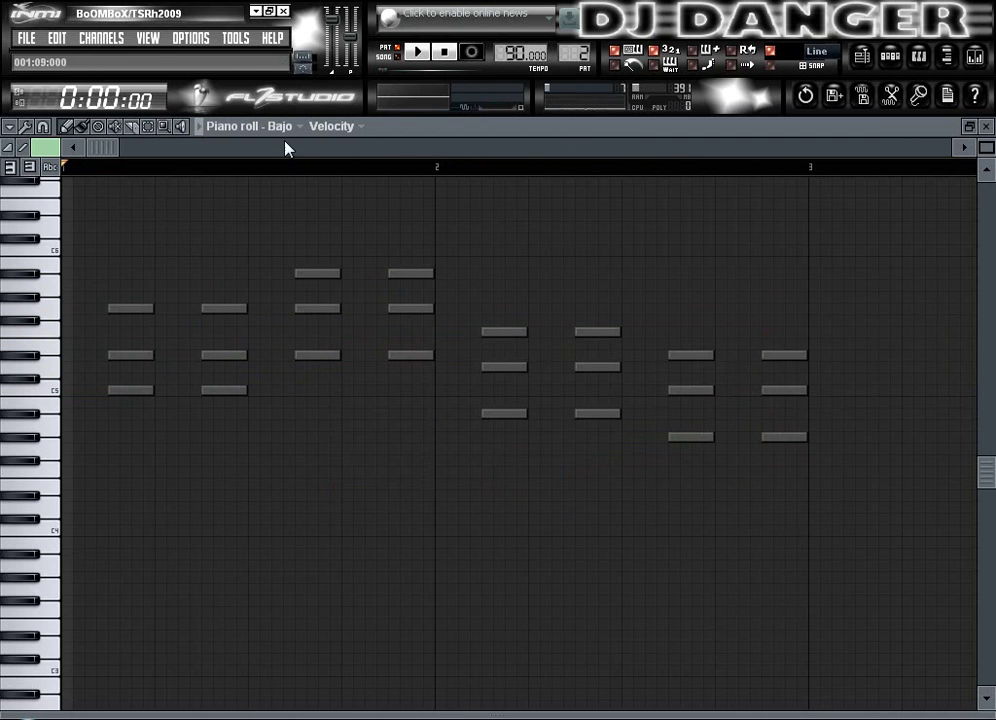
left_click(391, 53)
key("space")
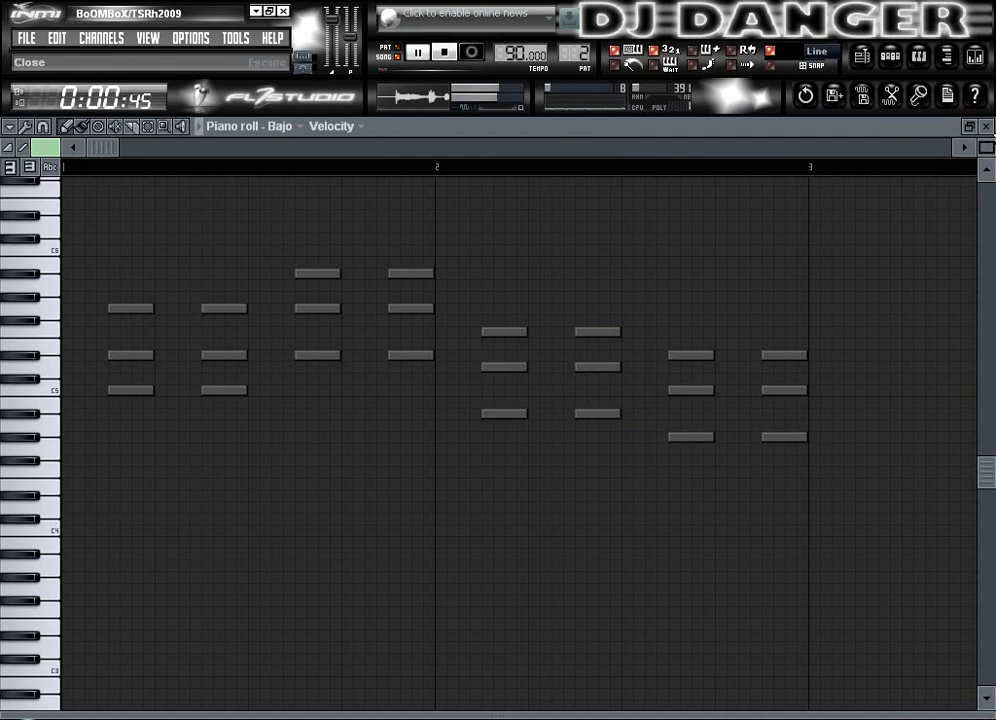
left_click(986, 127)
double_click(457, 207)
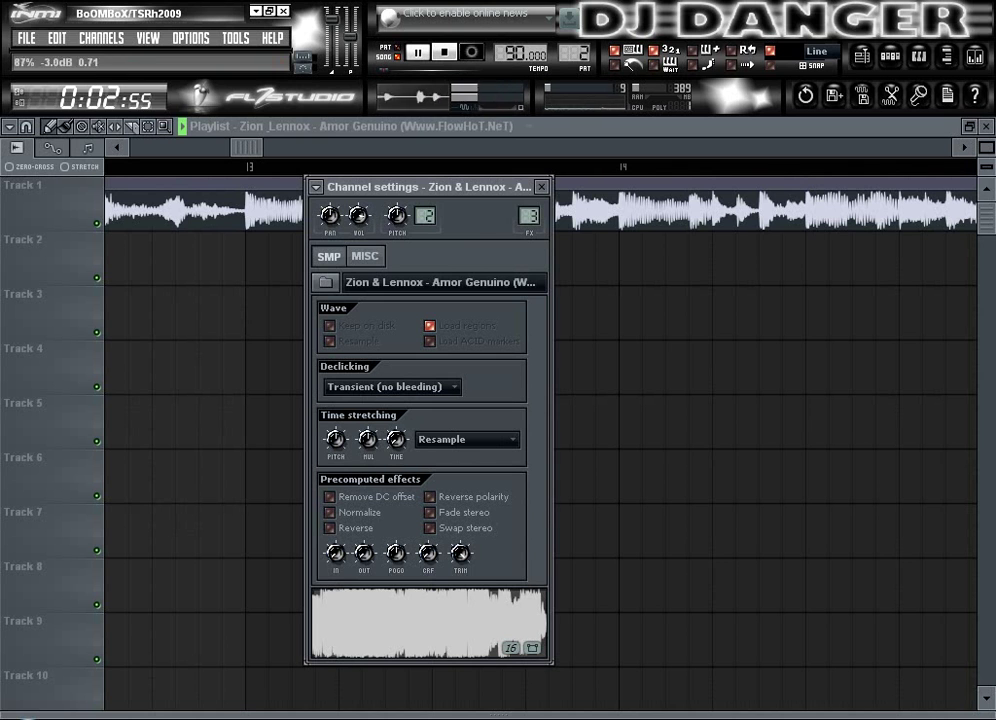
Place Pattern 2 on Track 2 of the playlist starting at bar 13, and open the project info settings.
left_click(565, 55)
left_click(603, 261)
right_click(660, 265)
left_click(262, 258)
left_click(790, 266)
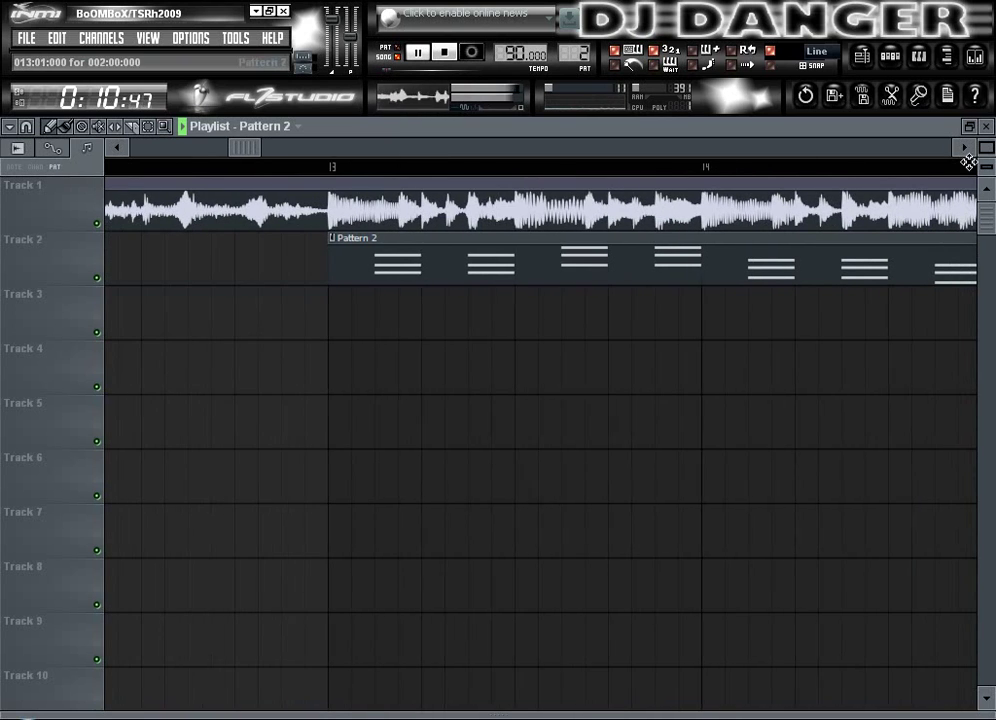
key("F11")
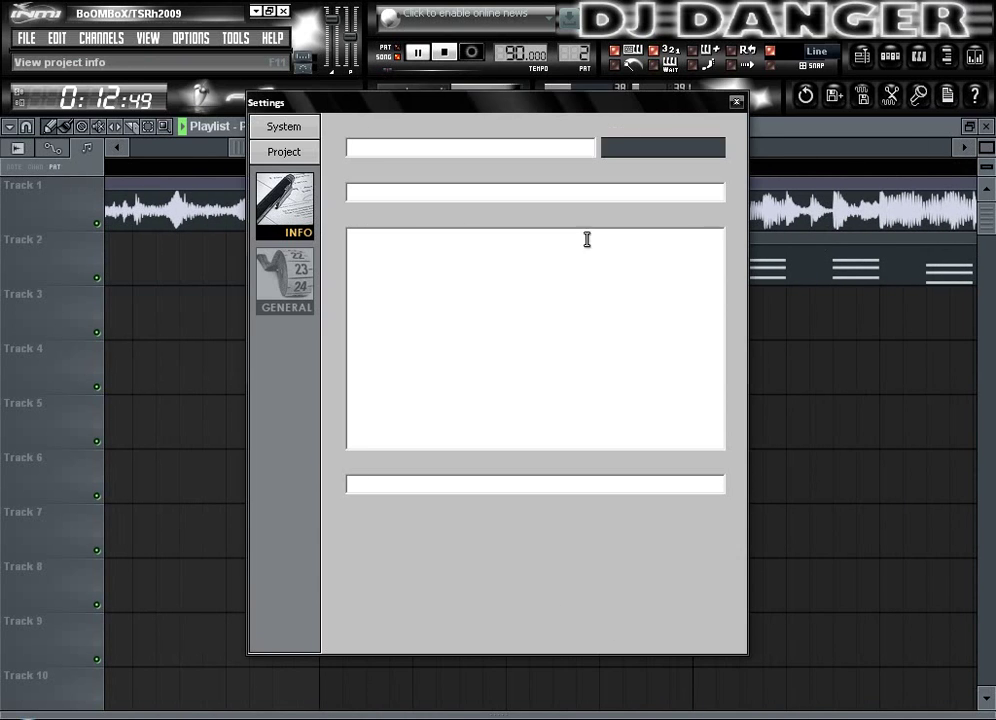
Enter the project note "esto lo hago para comprobar que los acordes cordinen con el tema ! si cordinan es por que estan bien" and close the settings.
left_click(542, 325)
type("est")
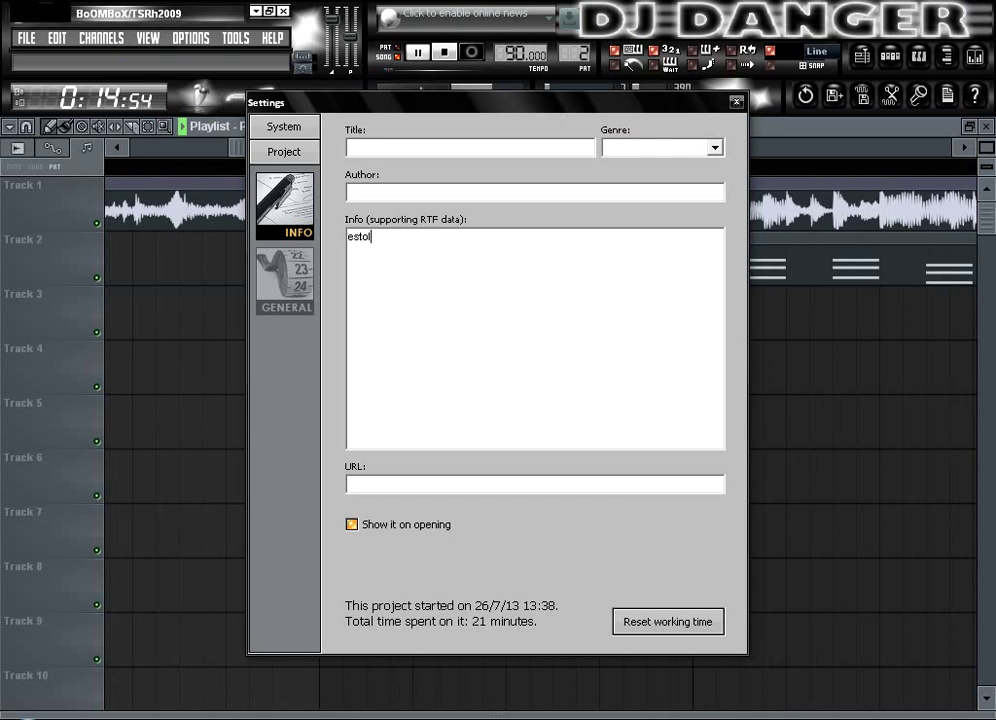
type("o lo hago para comprobar que los acordes cordin")
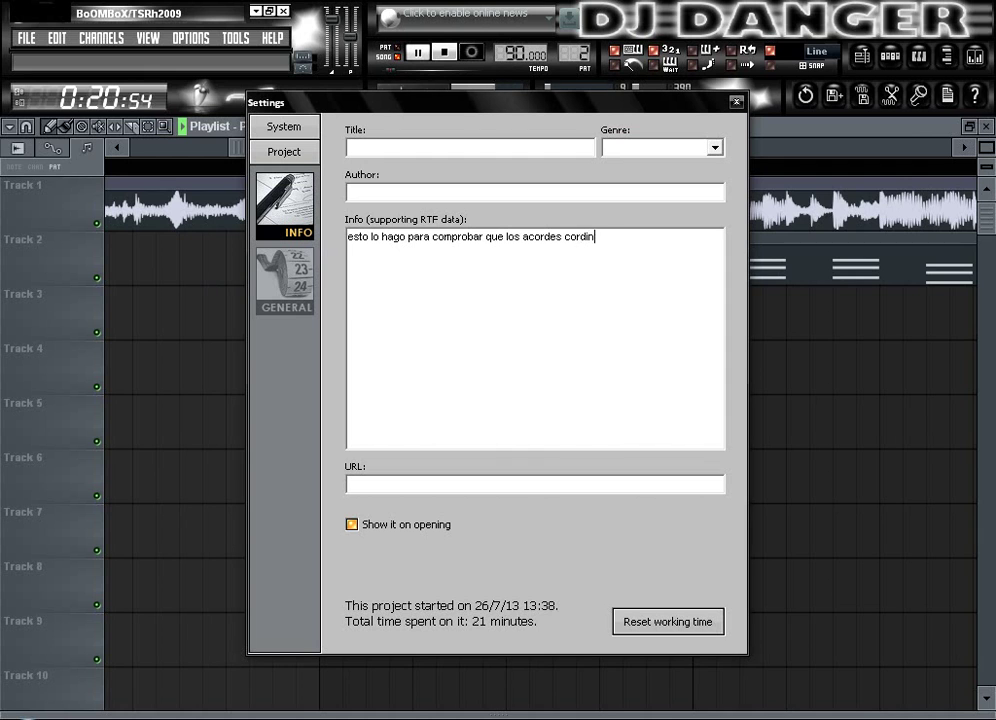
key("BackSpace")
key("BackSpace")
type("con el tema")
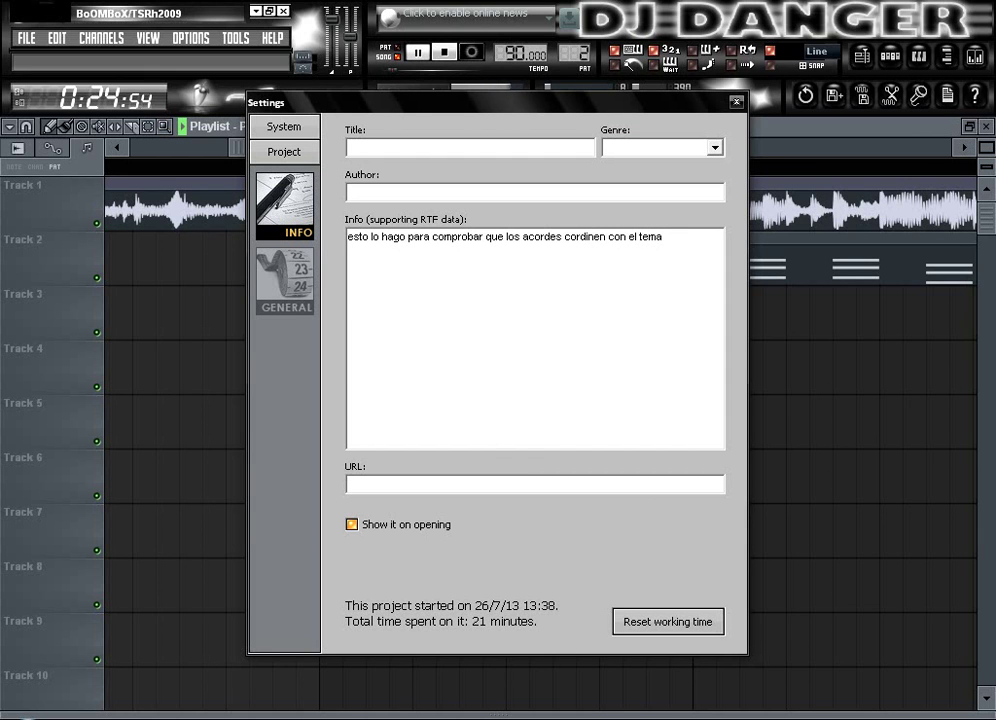
type(" ! si cordinan es por q")
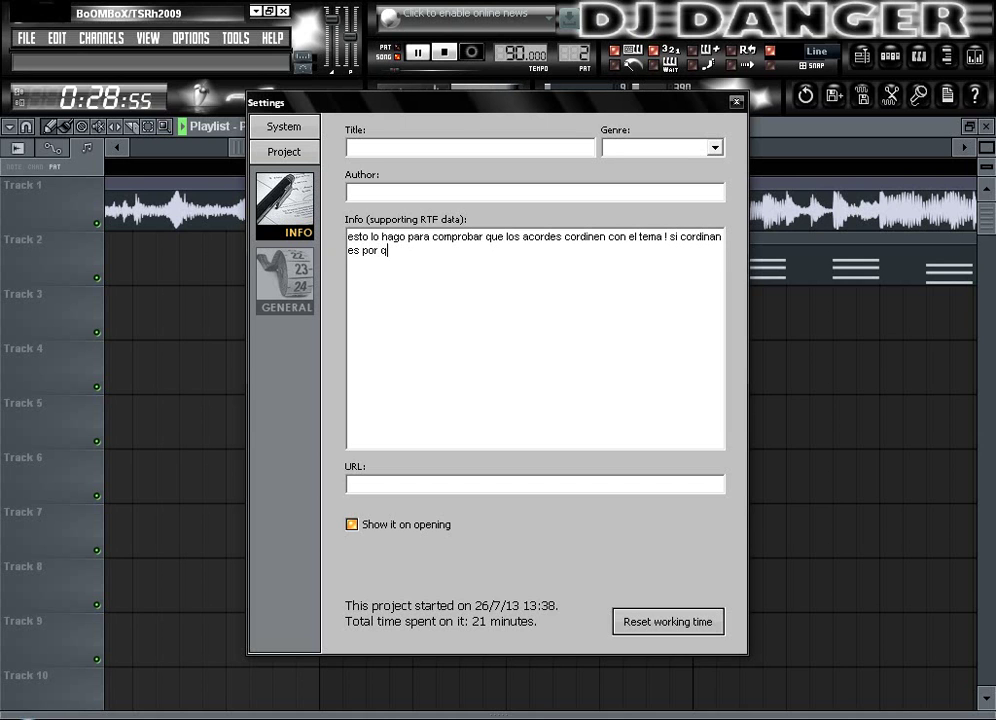
type("bien")
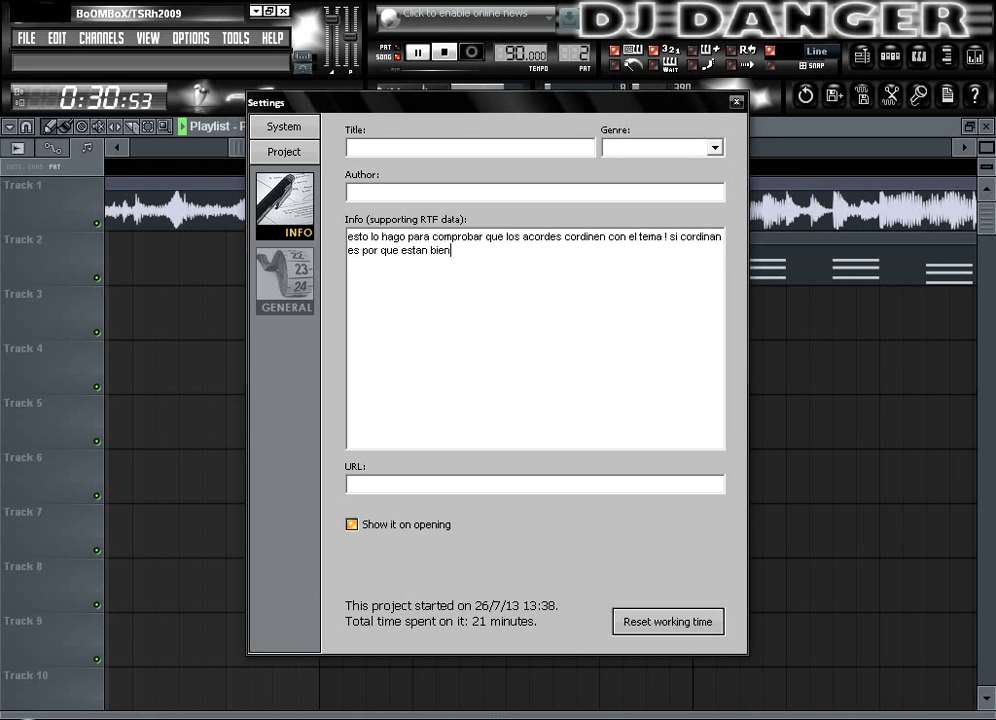
left_click(737, 102)
Continue the strings chords during playback by placing Pattern 2 clips on Track 2 at bars 17 and 19.
left_click_drag(671, 333, 617, 387)
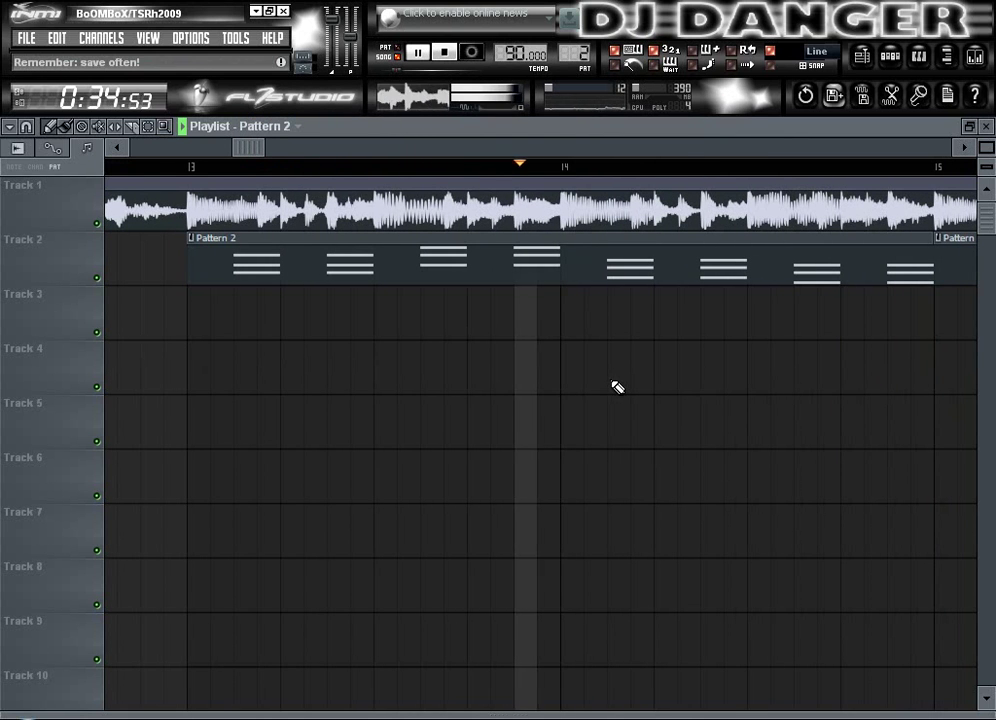
left_click_drag(617, 387, 382, 455)
left_click_drag(565, 500, 200, 530)
left_click_drag(709, 545, 373, 530)
left_click_drag(662, 500, 624, 520)
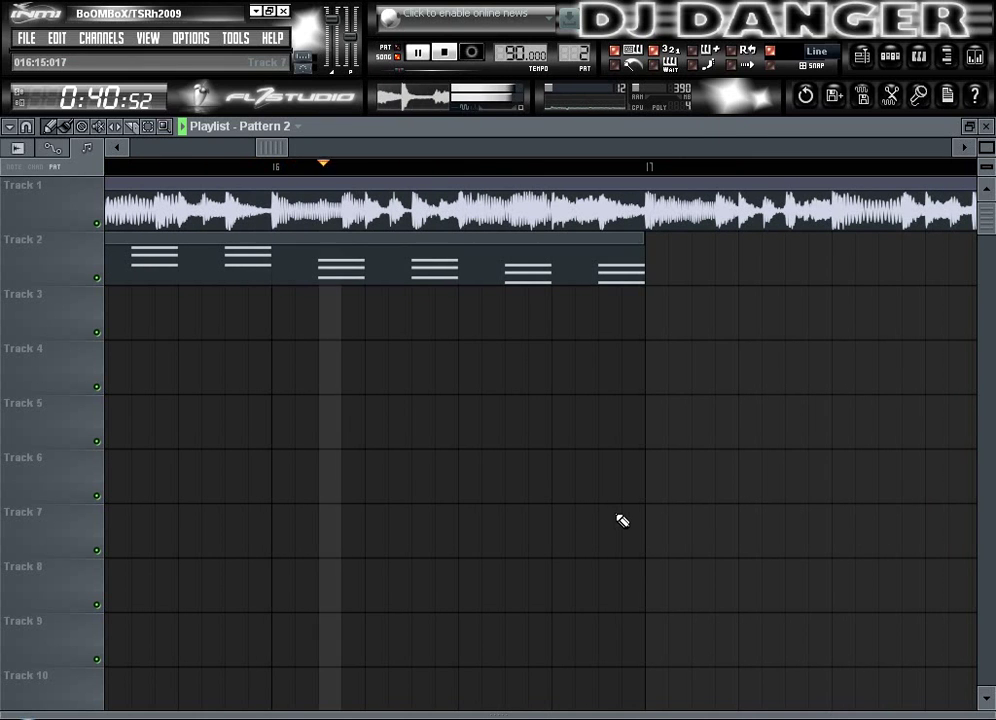
left_click(693, 265)
left_click_drag(687, 300, 427, 416)
left_click_drag(680, 385, 406, 400)
left_click_drag(586, 355, 275, 345)
left_click(611, 253)
left_click_drag(684, 250, 617, 266)
Shift all the Strings chord notes slightly earlier in the piano roll, then return to the playlist.
key("F7")
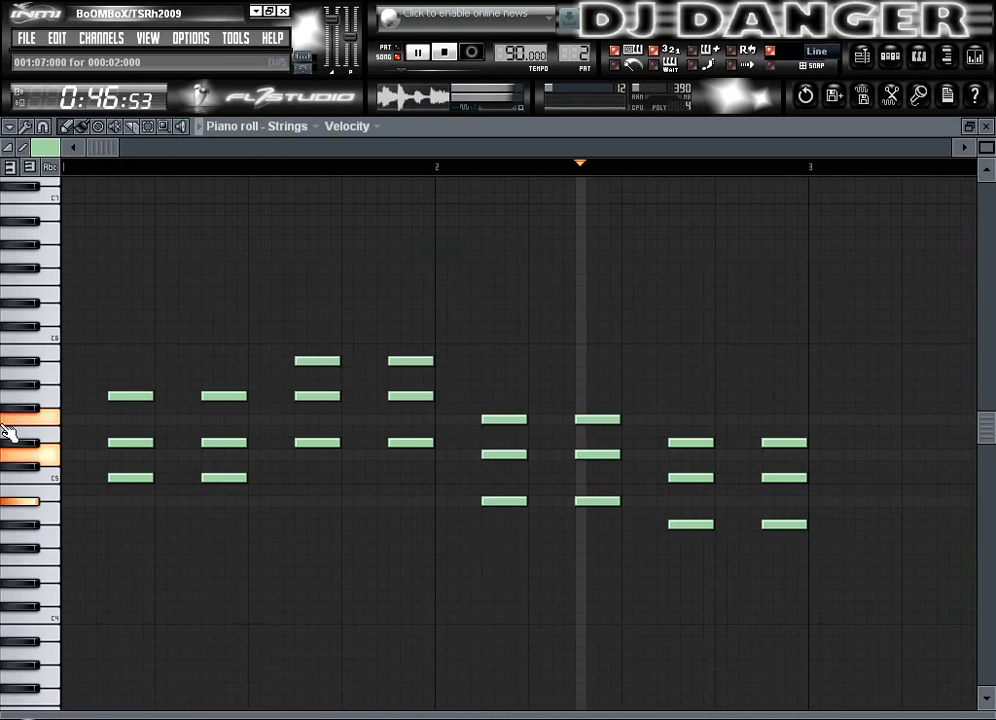
key("ctrl+a")
mouse_move(122, 398)
left_mouse_down()
mouse_move(113, 397)
mouse_move(137, 398)
left_mouse_up()
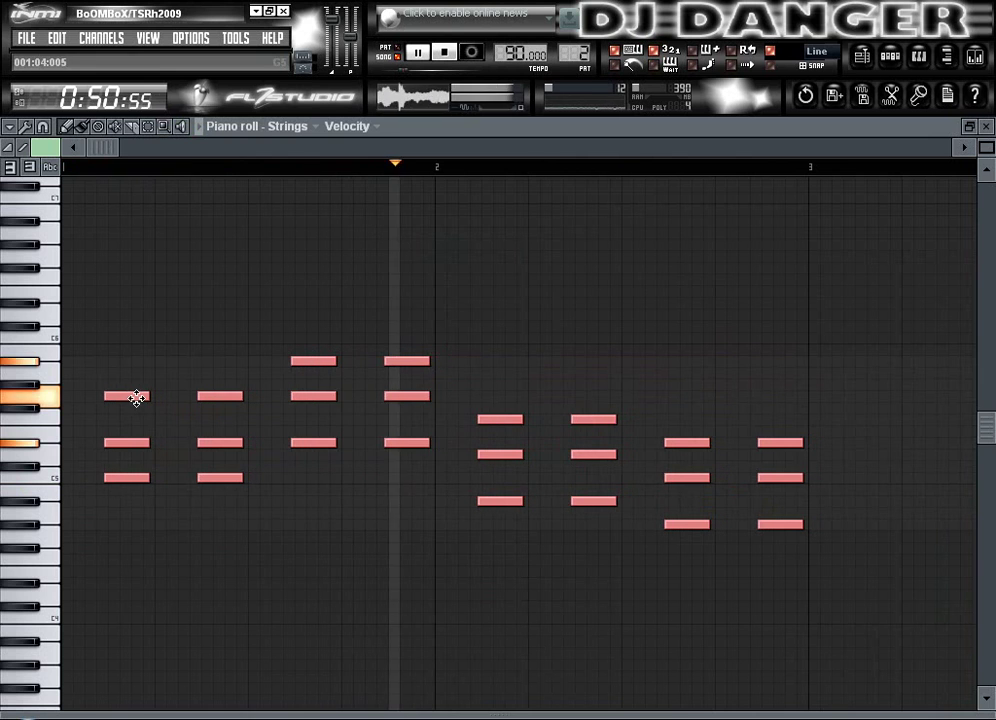
left_click(986, 127)
Place another Pattern 2 clip on Track 2 at bar 21 and move playback back to just before it.
left_click_drag(751, 316, 554, 452)
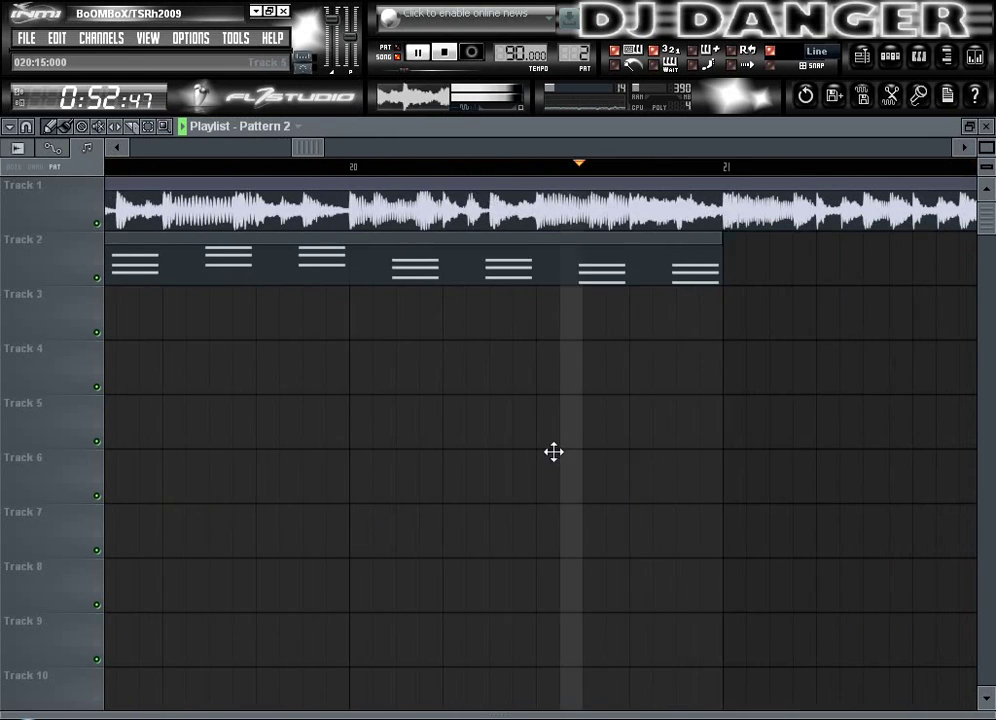
left_click(634, 262)
left_click_drag(417, 364, 223, 202)
left_click(168, 167)
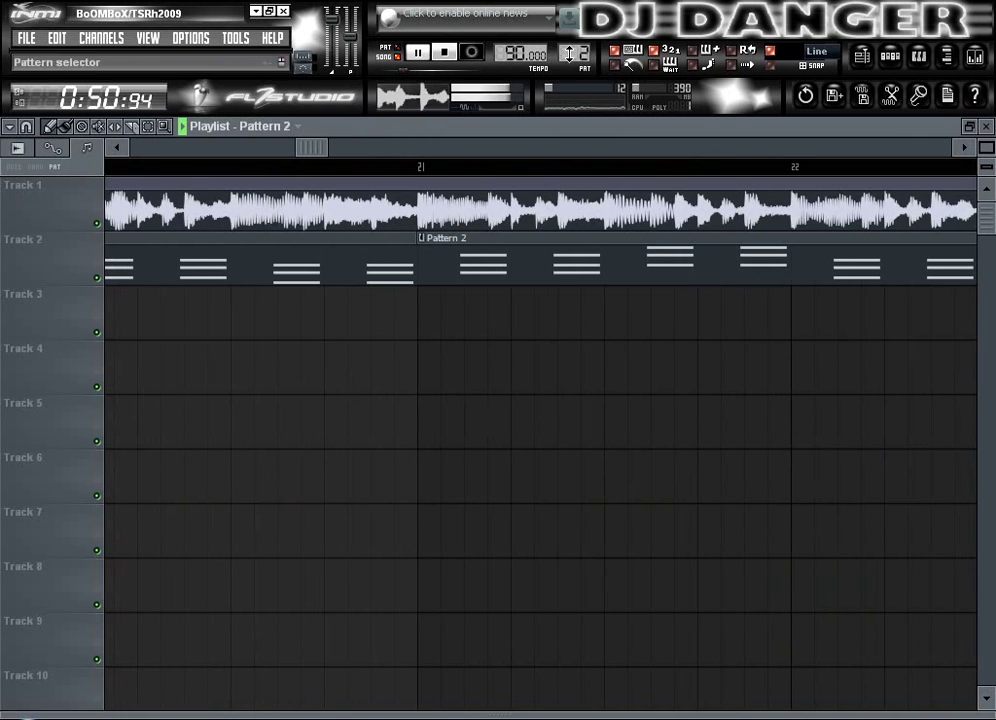
Place Pattern 1 on Track 3 at bar 21, listen to it against the song, and stop playback.
left_click_drag(569, 53, 568, 64)
left_click(467, 316)
left_click_drag(555, 430, 472, 508)
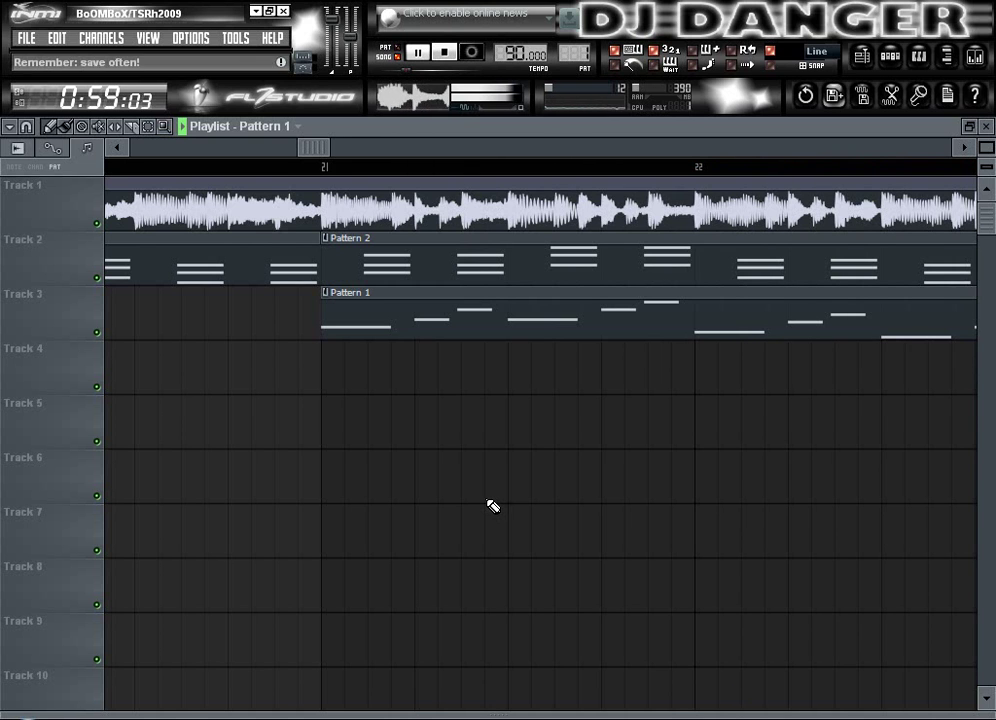
key("space")
Replace the project note with "asi es estan bien los acordes como el bajo! ya tenemos los intrumentos ahora a poner la acapella a tiempo con acid pro!".
left_click(948, 96)
key("ctrl+a")
type("asi")
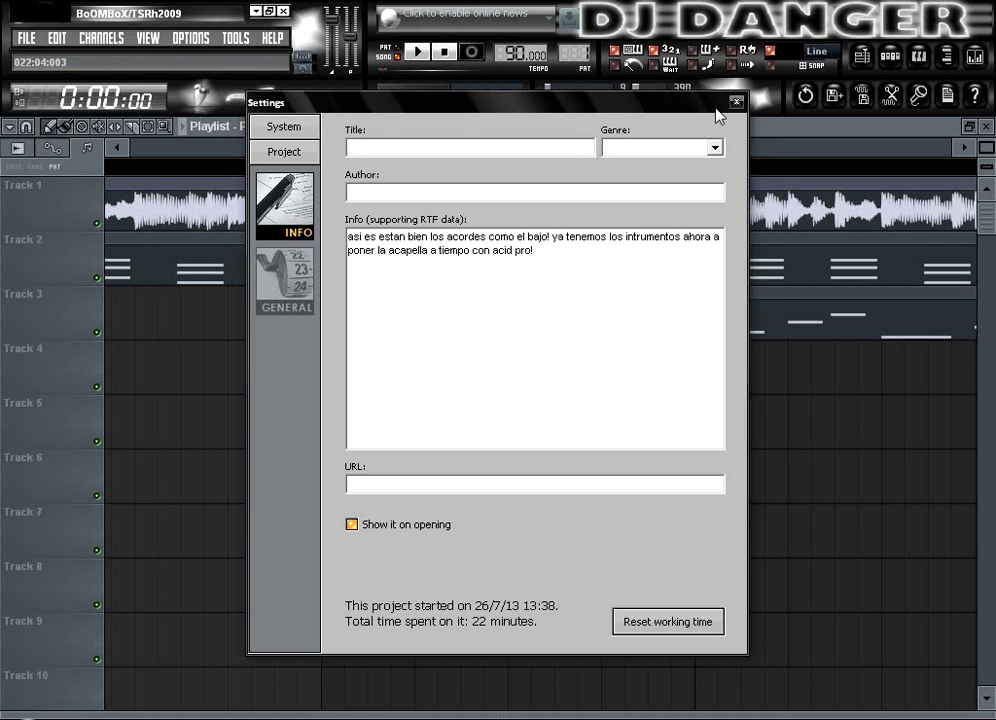
left_click(736, 101)
Delete the original Amor Genuino audio clip from Track 1 and close the playlist, channel settings and effect windows.
right_click(371, 193)
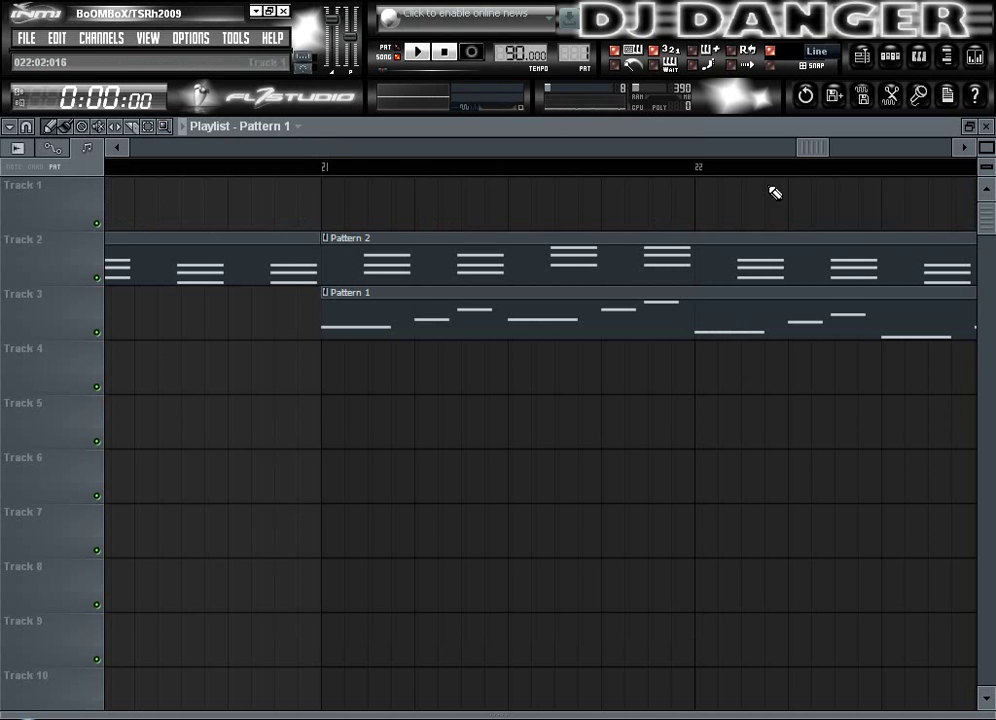
left_click_drag(809, 153, 1, 194)
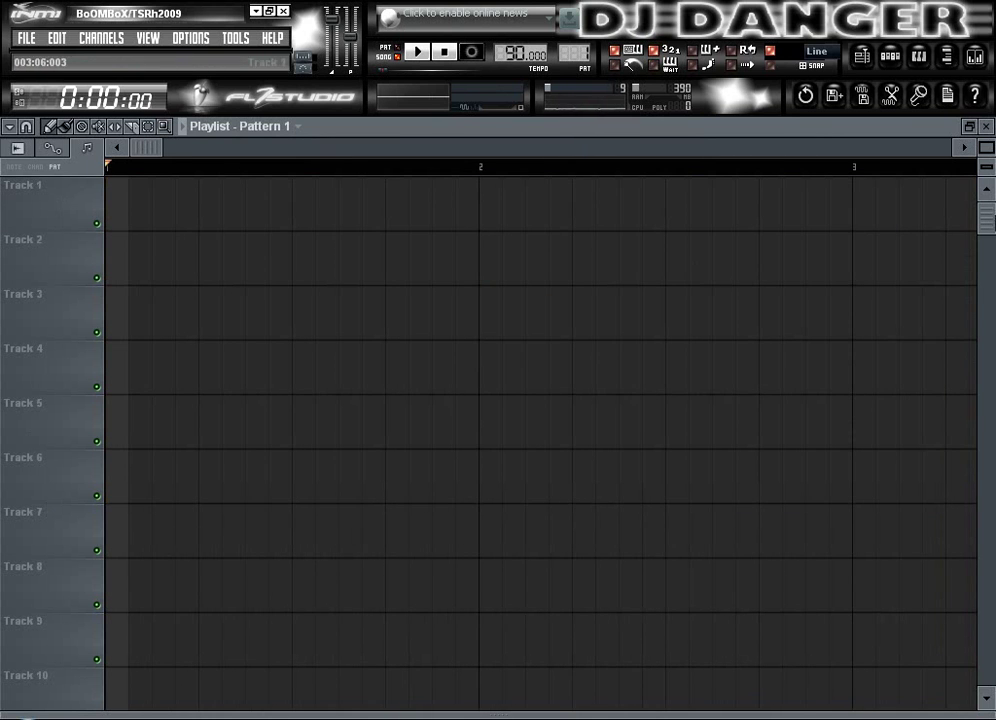
left_click_drag(986, 147, 986, 195)
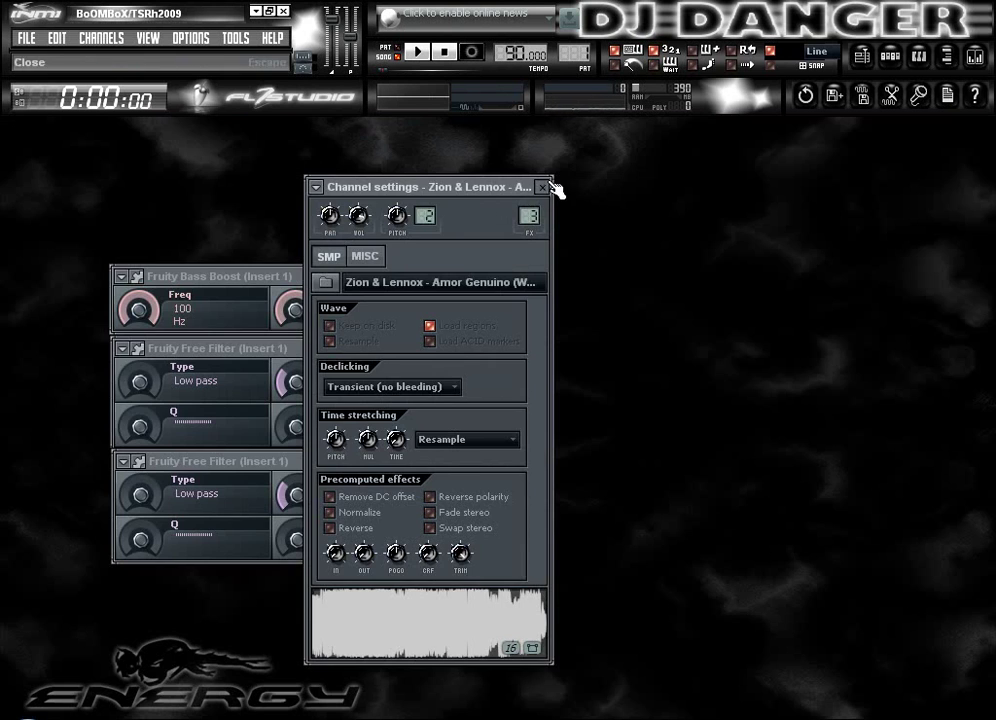
left_click(542, 187)
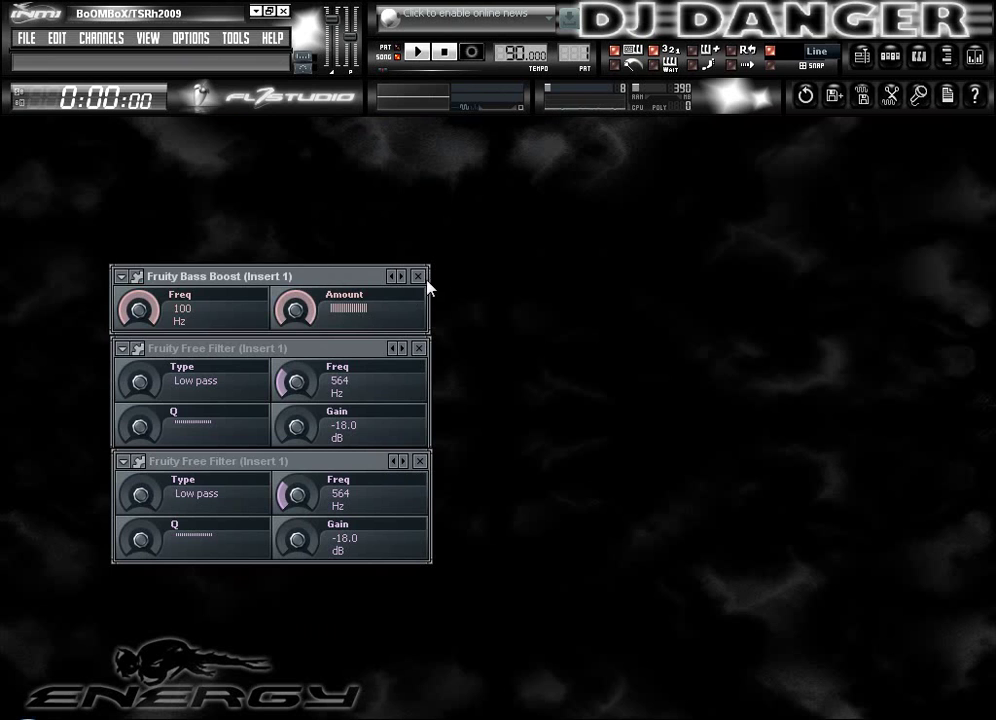
left_click(420, 276)
left_click(420, 348)
left_click(421, 461)
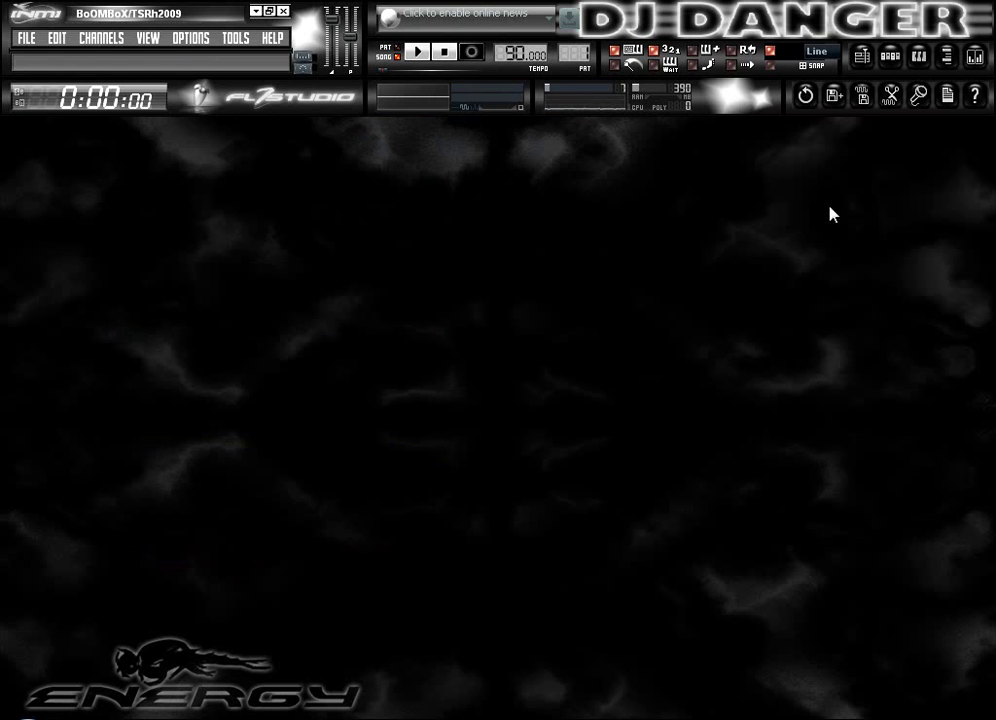
Show the channel rack, then switch to ACID Pro with the Amor Genuino acapella project.
left_click(890, 58)
left_click_drag(517, 377, 520, 307)
key("alt+Tab")
key("Tab")
key("Tab")
key("Tab")
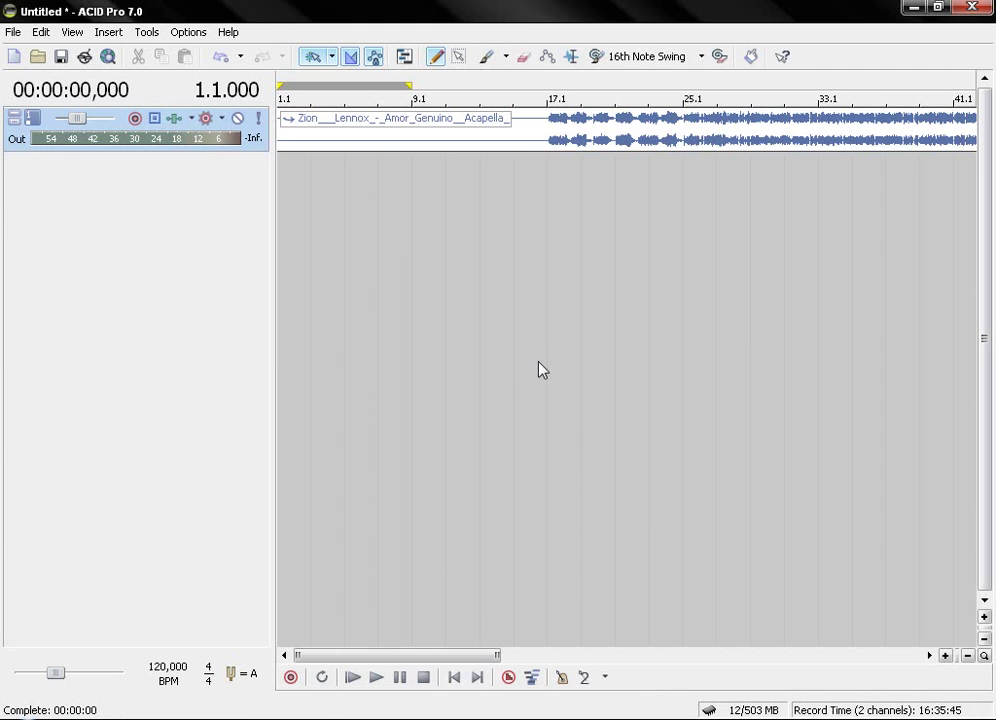
Open the acapella event's clip properties and set its ACID type to Beatmapped.
left_click(427, 145)
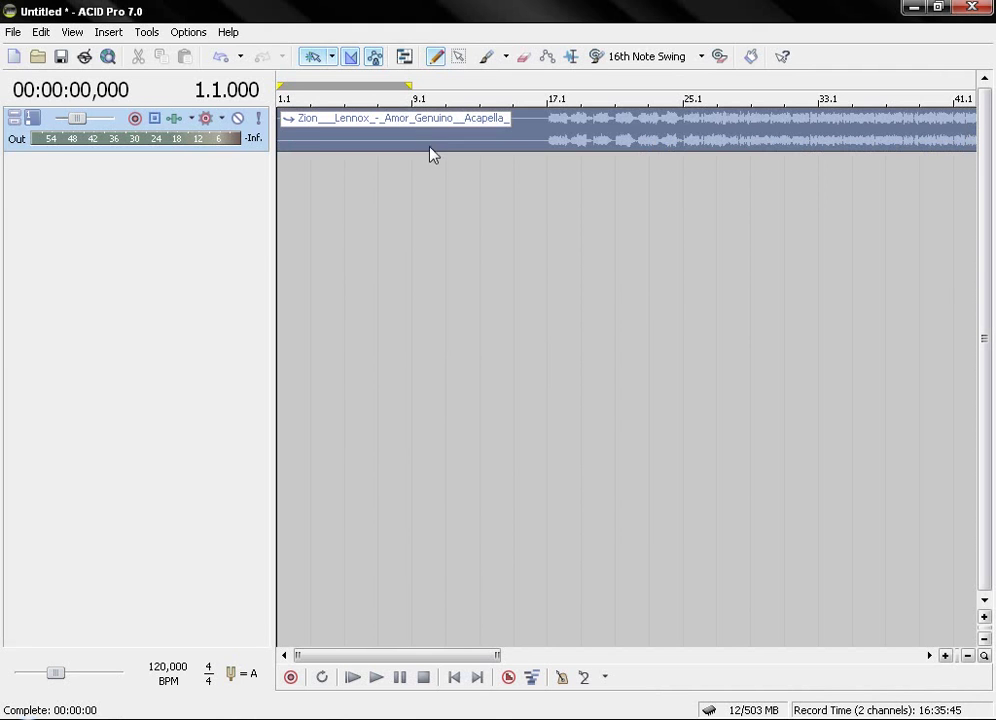
right_click(424, 141)
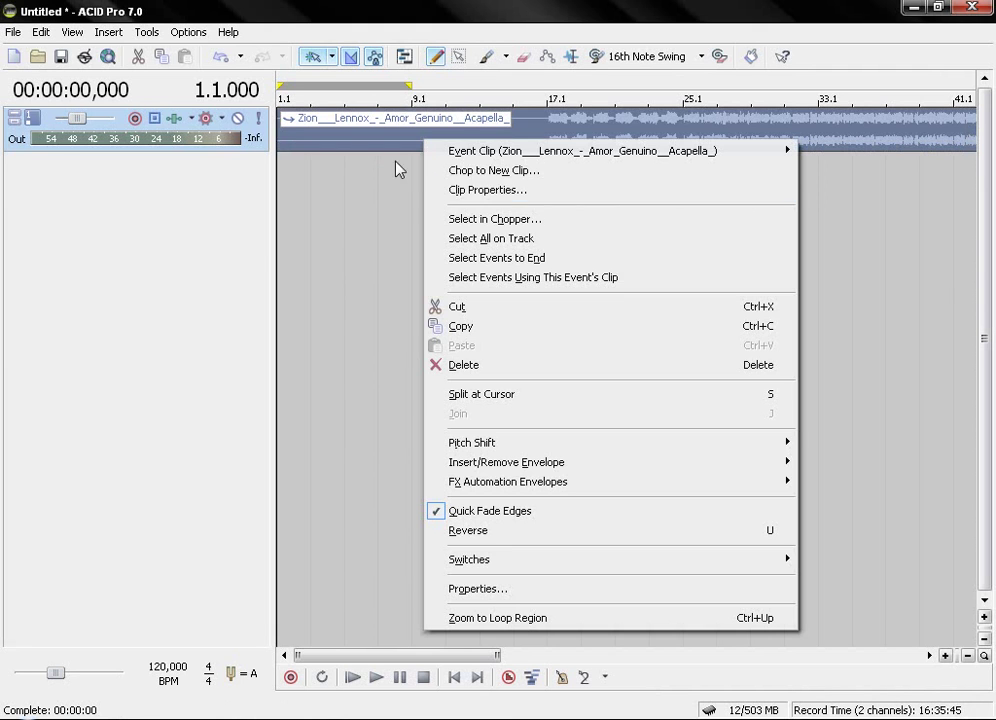
left_click(478, 192)
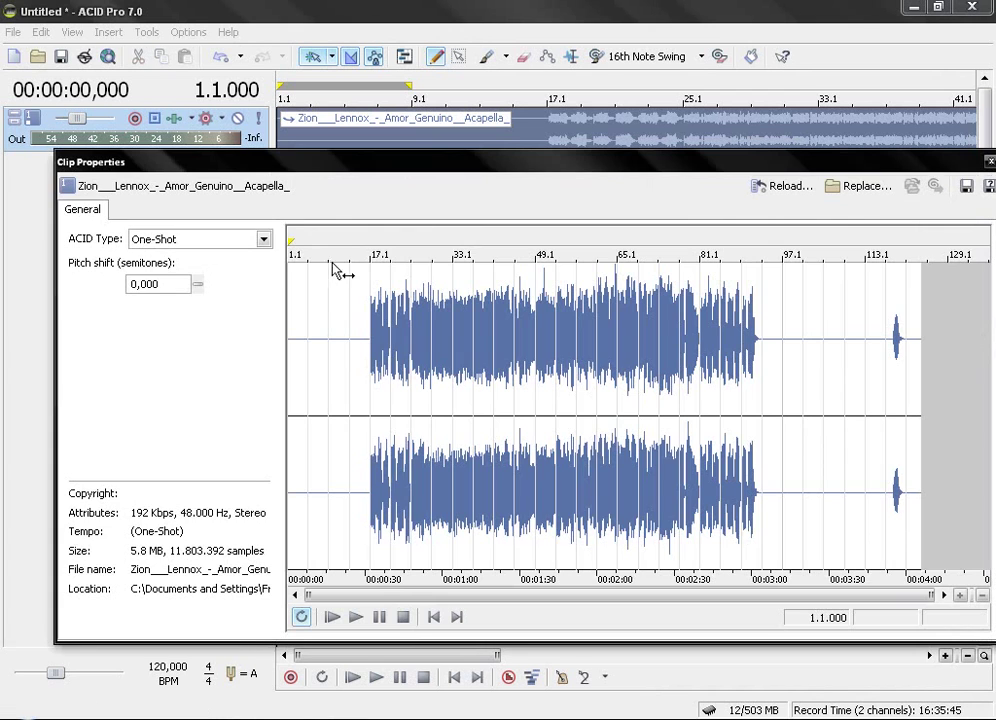
left_click(262, 242)
left_click(245, 282)
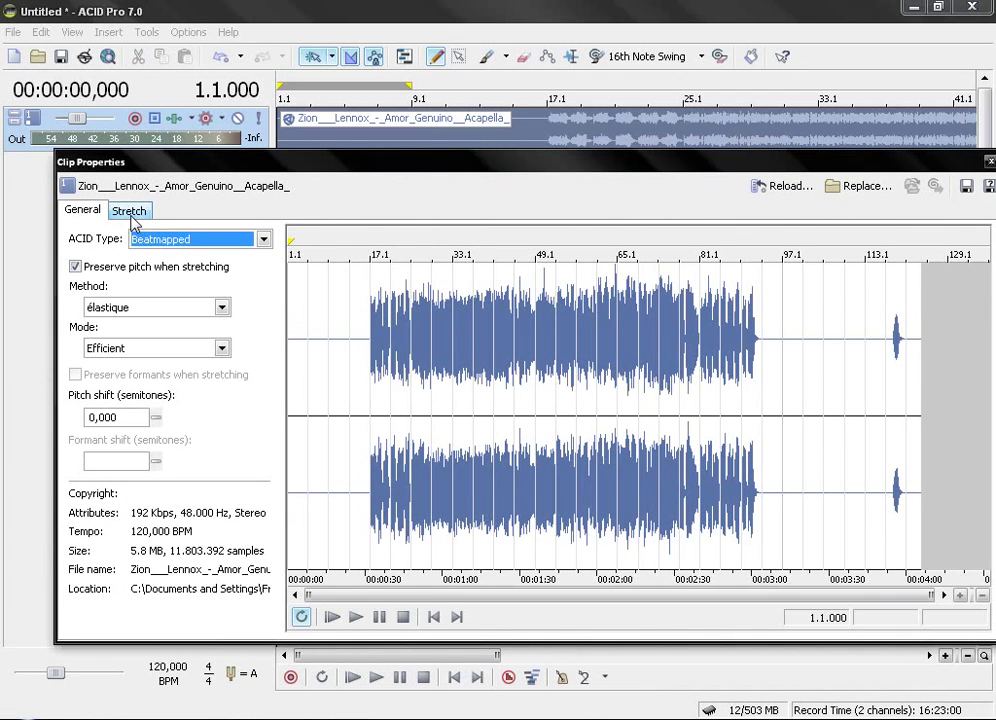
Switch to FL Studio and replace the project note with "SU TEMPO ES 90 ASI QUE PONDREMOS 90 PARA EL ACAPELLA".
key("alt+Tab")
key("alt+Tab")
key("alt+Tab")
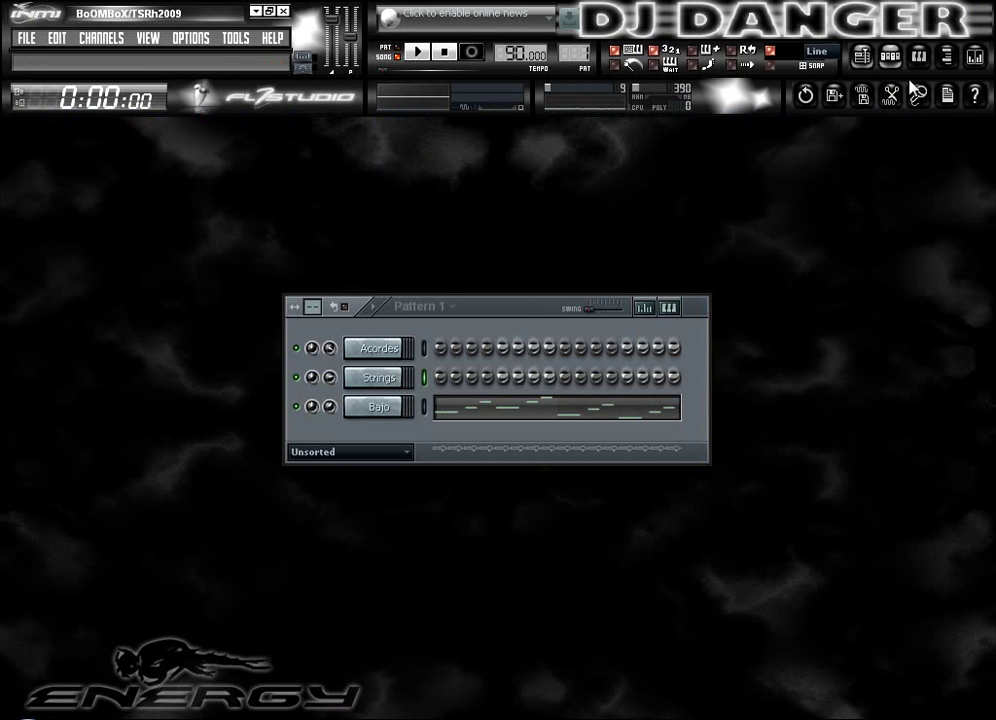
key("F11")
key("ctrl+a")
key("BackSpace")
type("SU TEMPO")
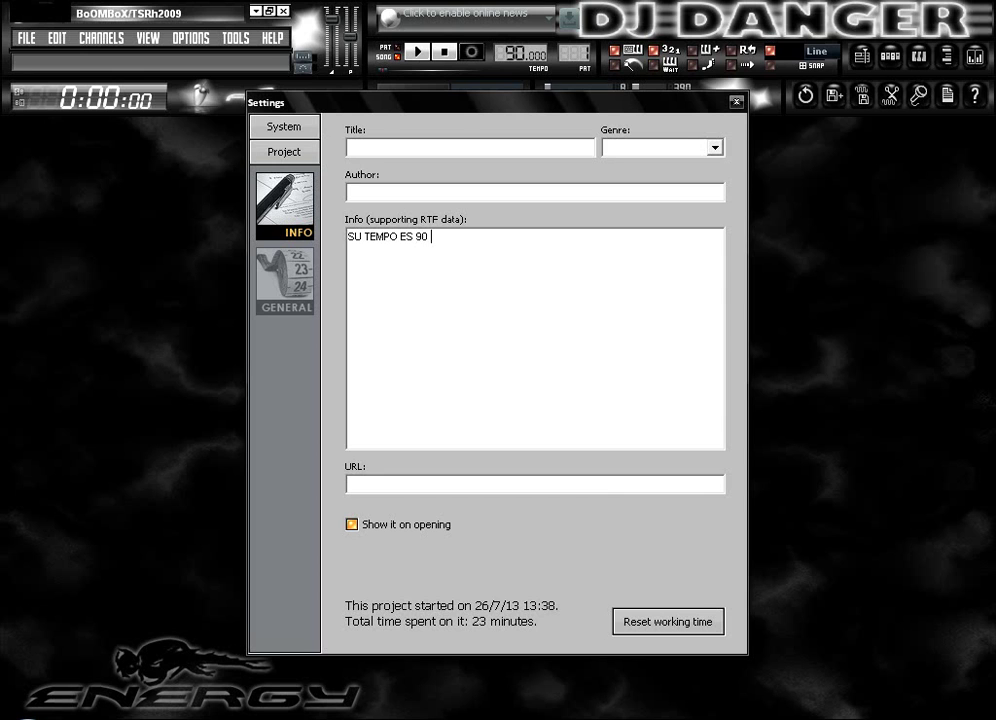
type(" ES 90 ASI QUE PONDREMOS 90 PARA EL ACAPELLA")
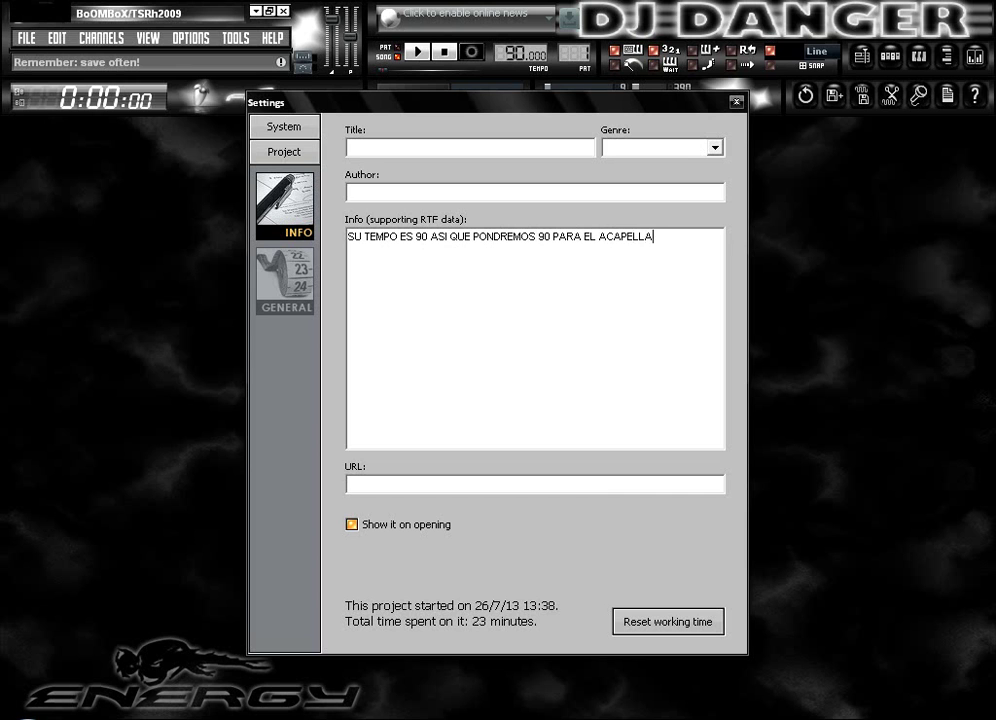
Back in ACID Pro, set the acapella clip's initial tempo to 90 BPM and the project tempo to 100 BPM.
left_click(450, 719)
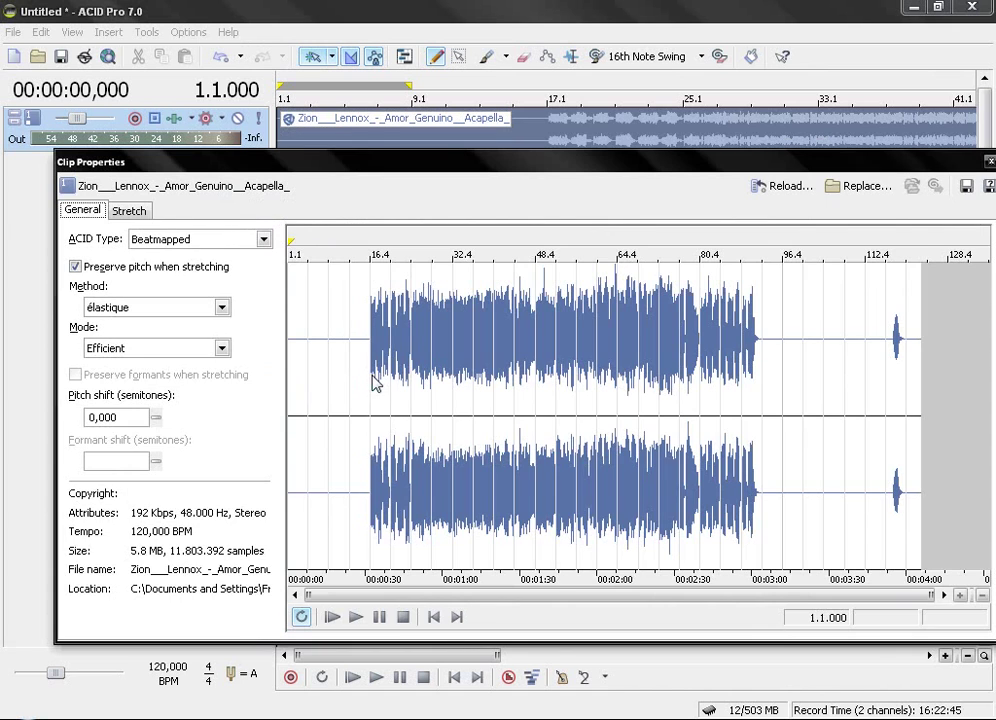
left_click(132, 212)
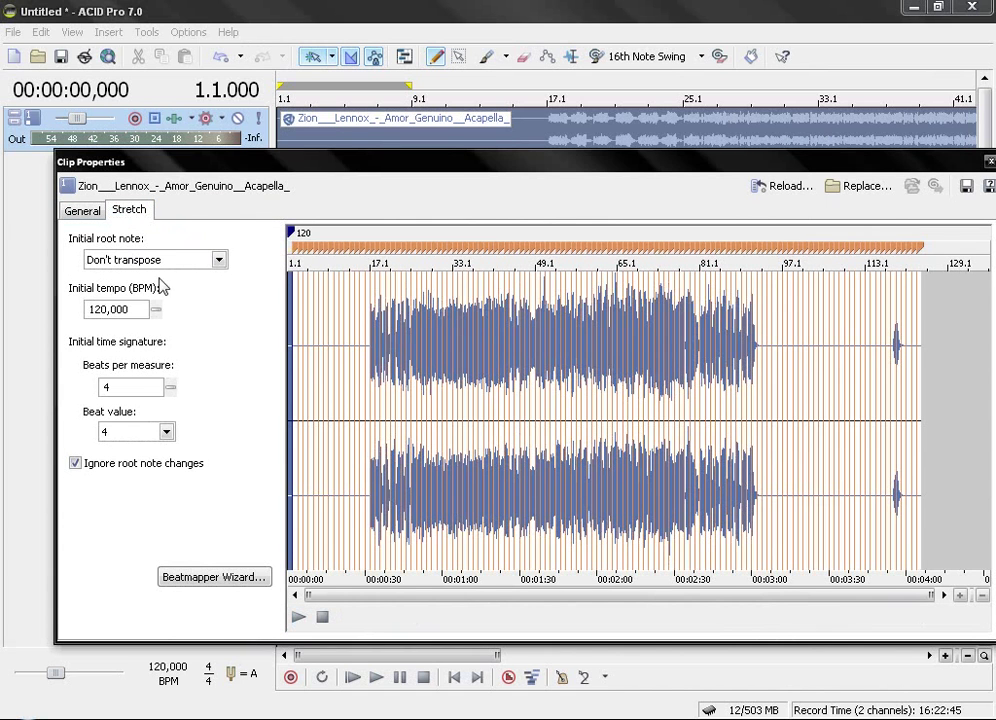
left_click_drag(105, 310, 76, 309)
type("9")
left_click(40, 290)
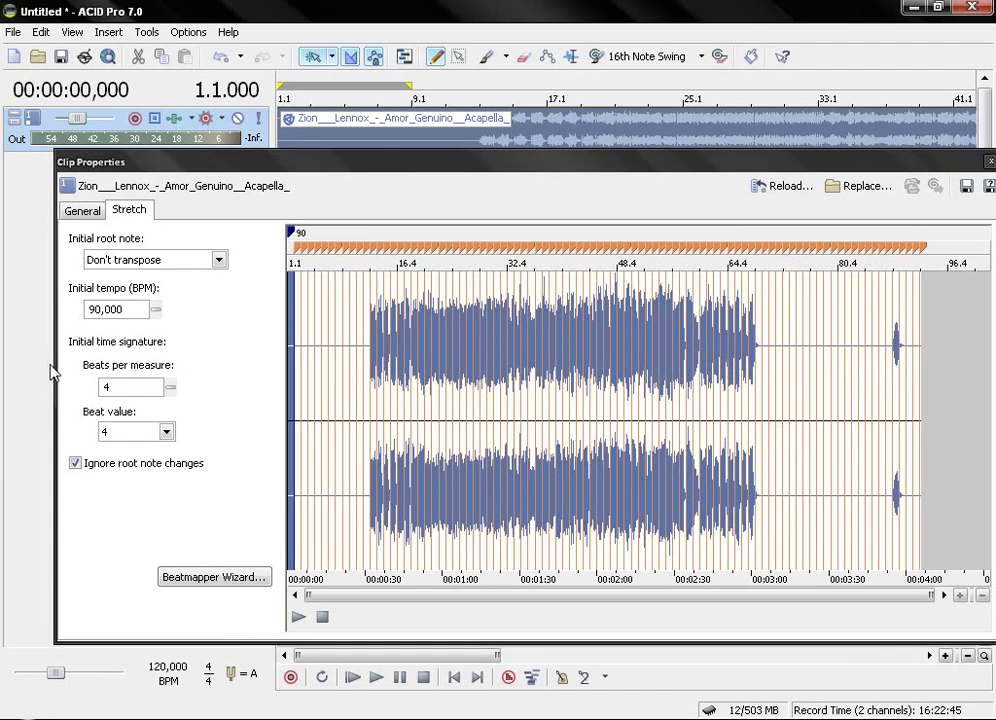
left_click(989, 163)
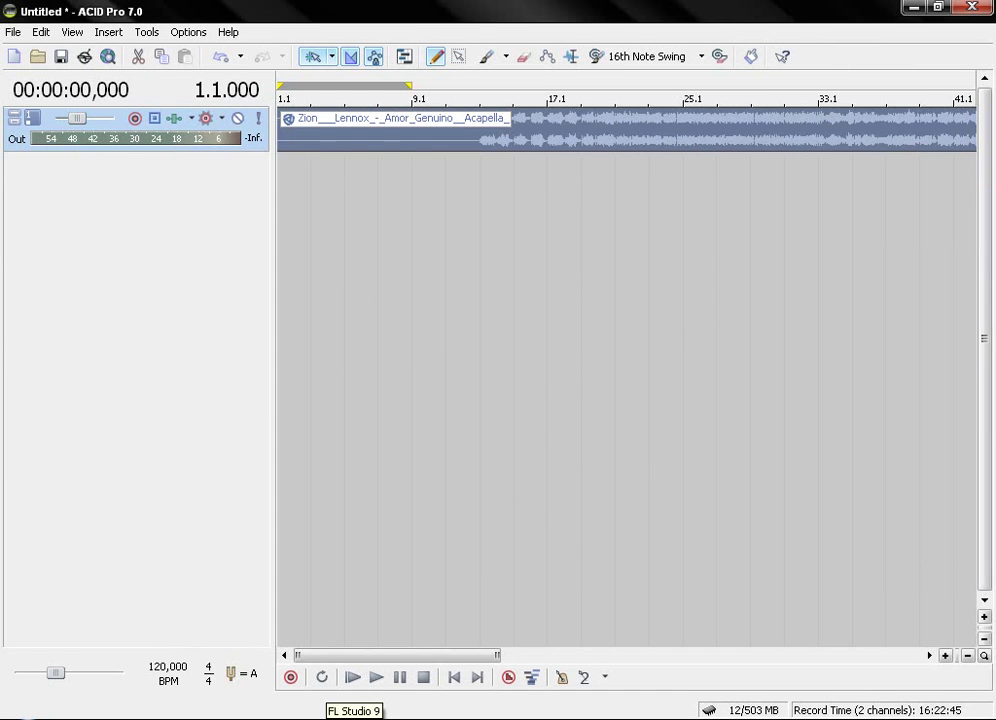
mouse_move(56, 676)
left_mouse_down()
mouse_move(3, 683)
mouse_move(43, 682)
left_mouse_up()
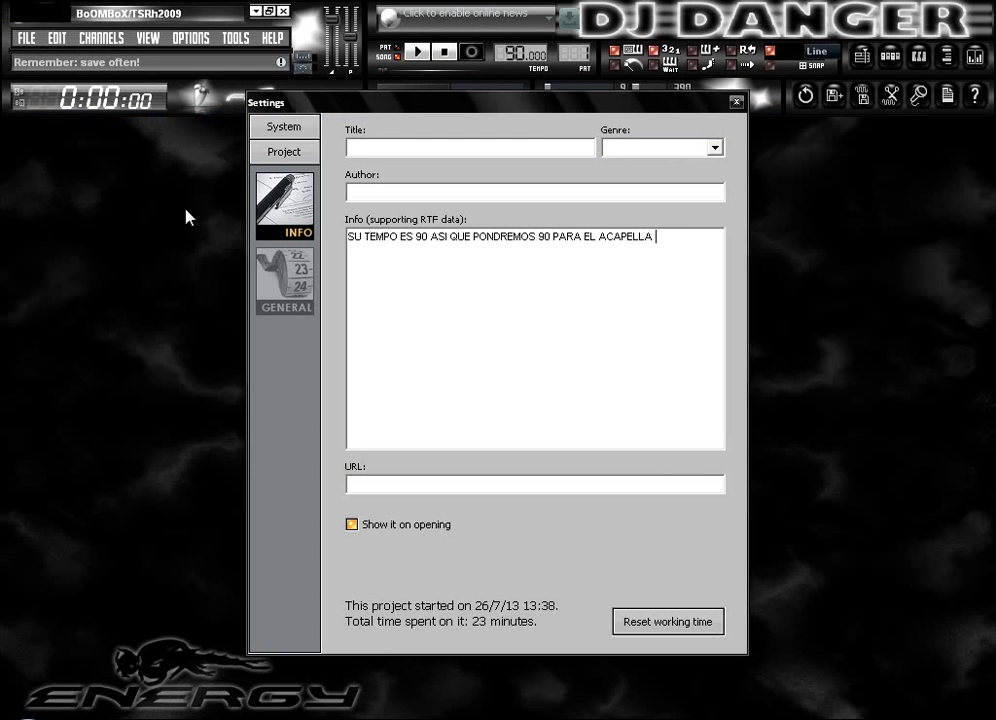
In FL Studio, replace the project note with "Y AL PROYECTO 100 BPM LISTO GUARDAN ASI".
left_click_drag(581, 349, 166, 211)
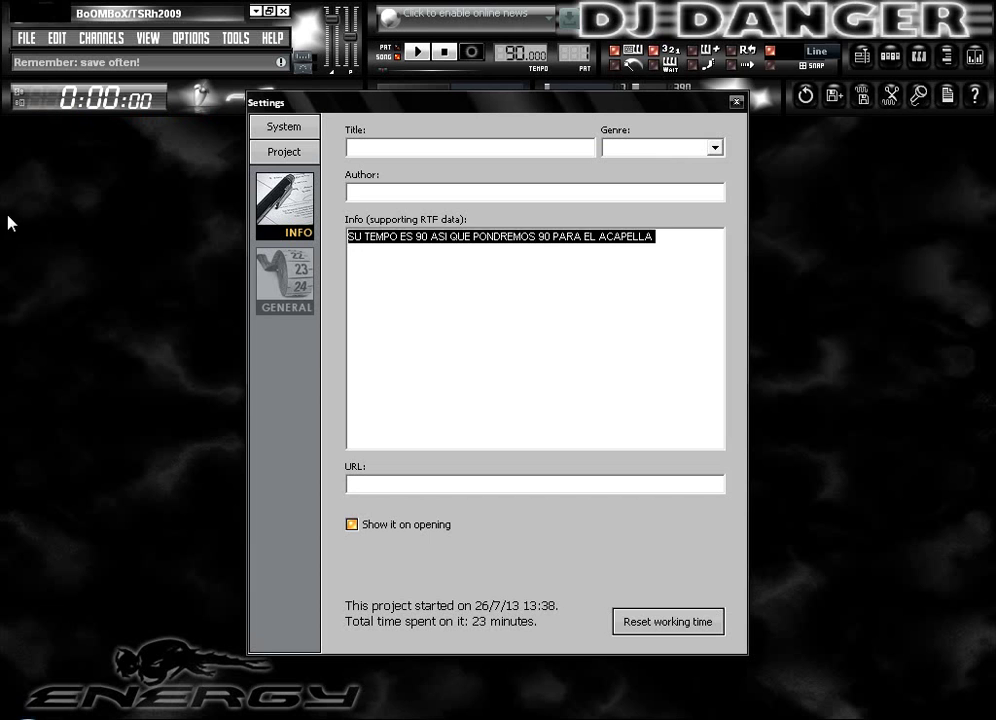
type("y al")
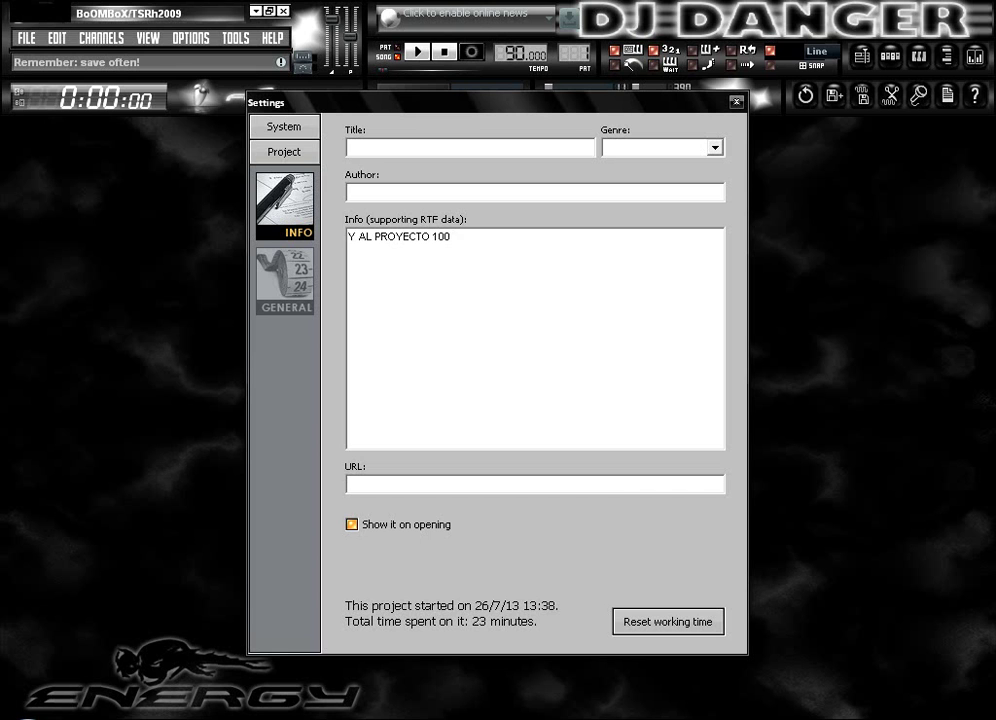
type("LISTO GUARDAN ASI")
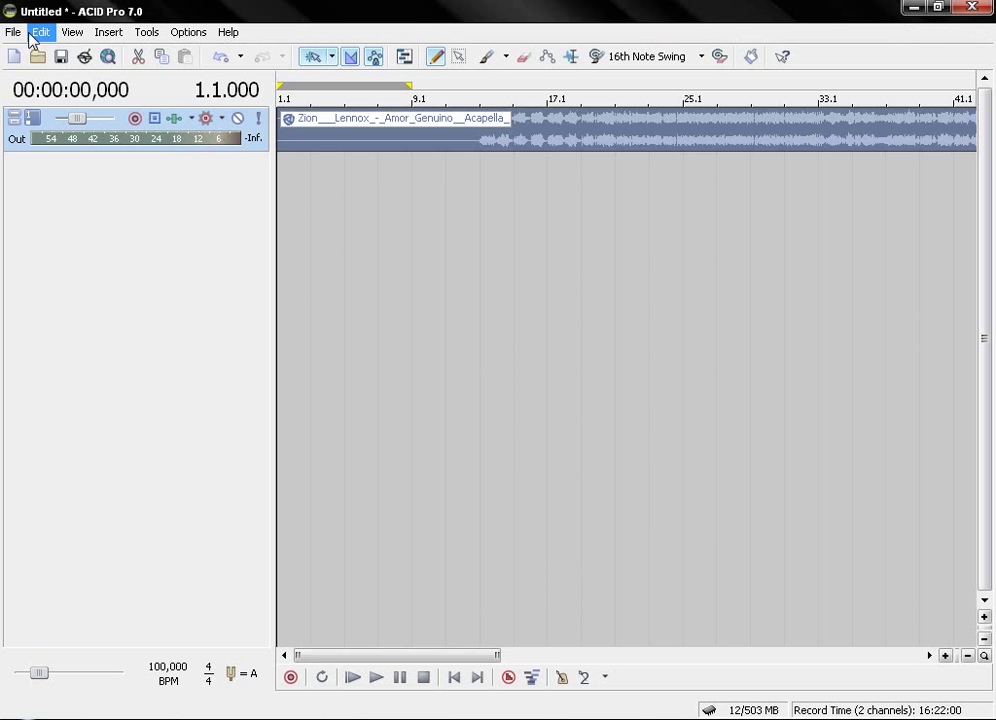
Render the ACID Pro project to the Cosas folder as a highest-quality VBR stereo MP3 named "AMOR GEUNUINO 100 BPM".
left_click(14, 31)
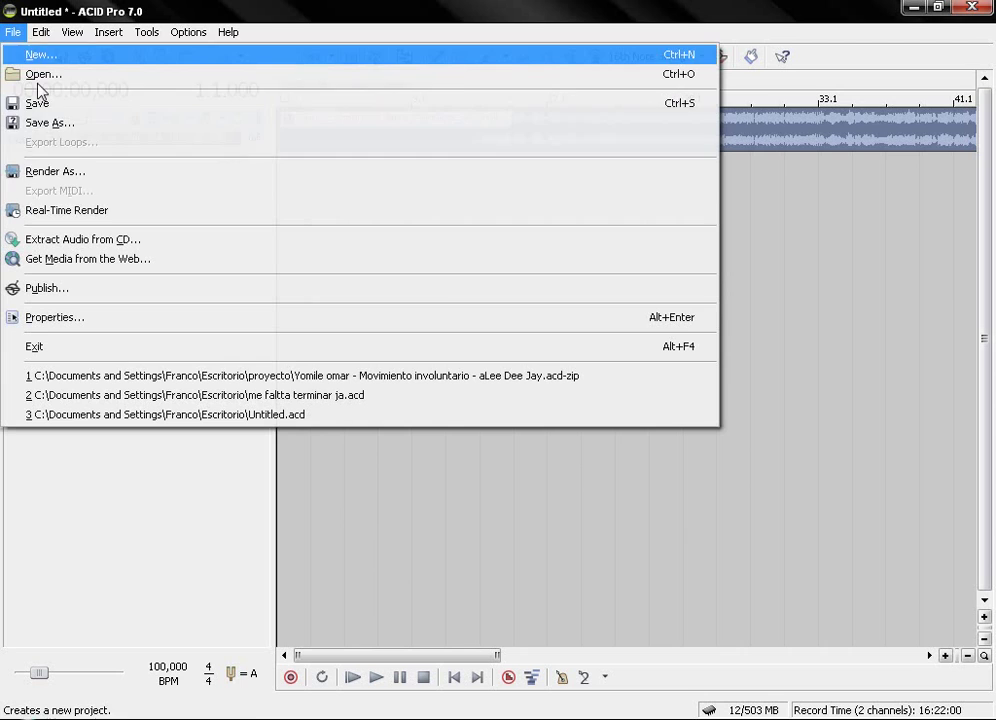
left_click(58, 179)
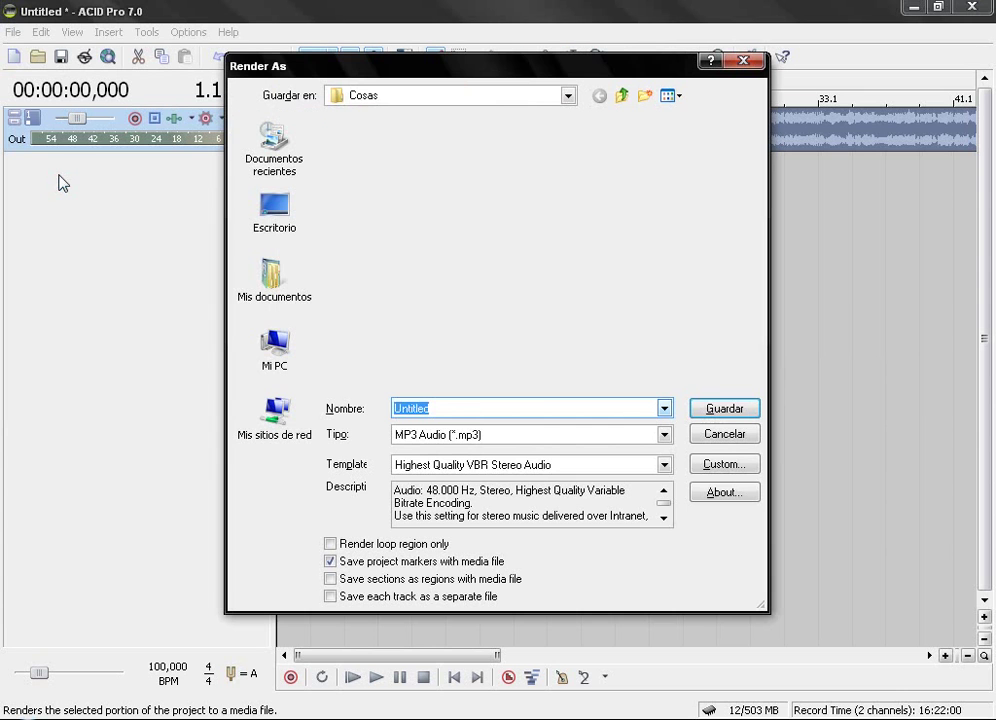
type("AMOR gEUNUINO 100 BPM")
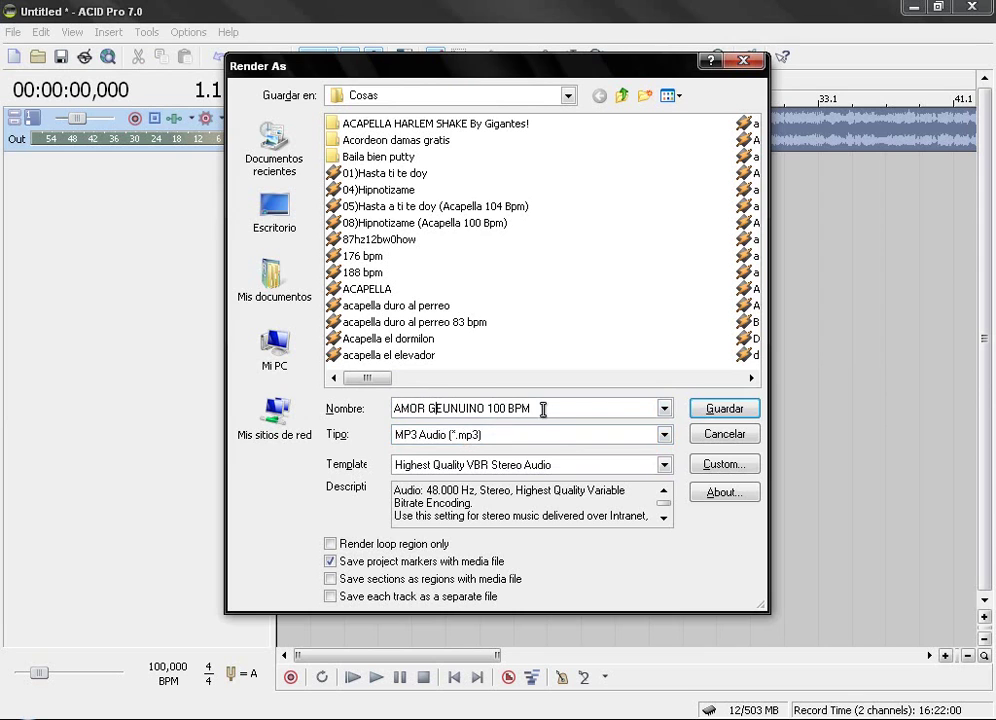
left_click(716, 412)
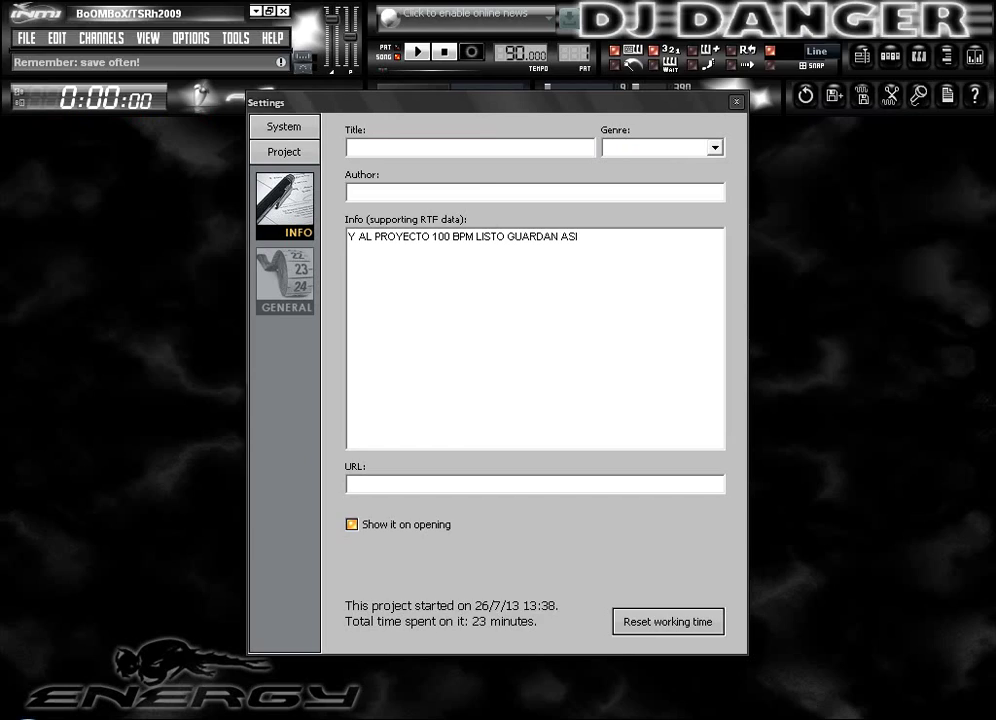
right_click(530, 718)
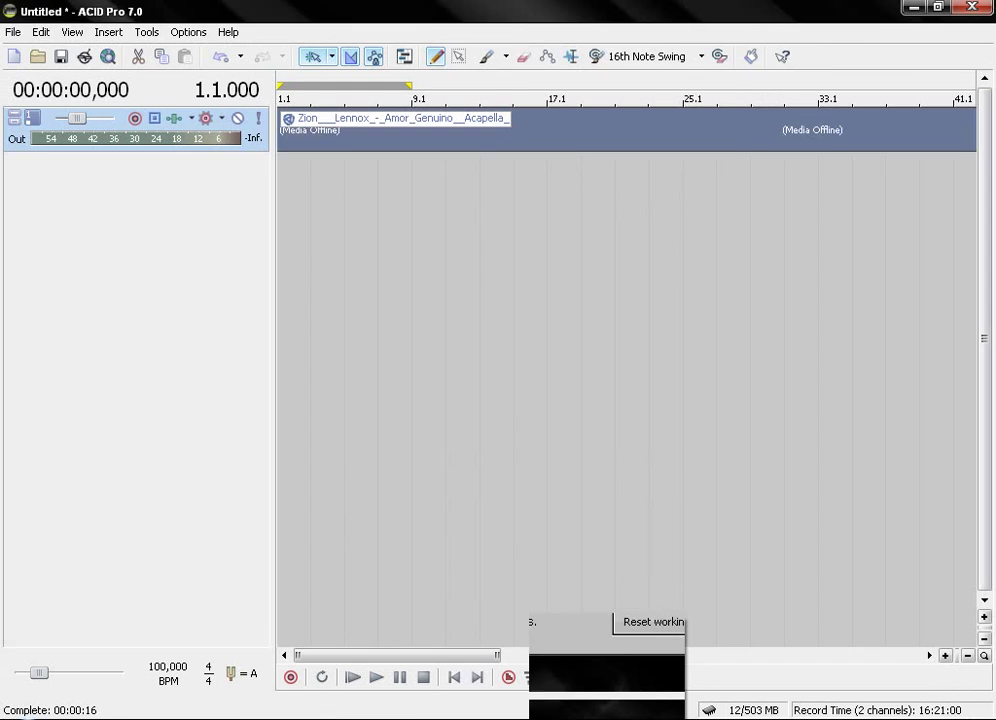